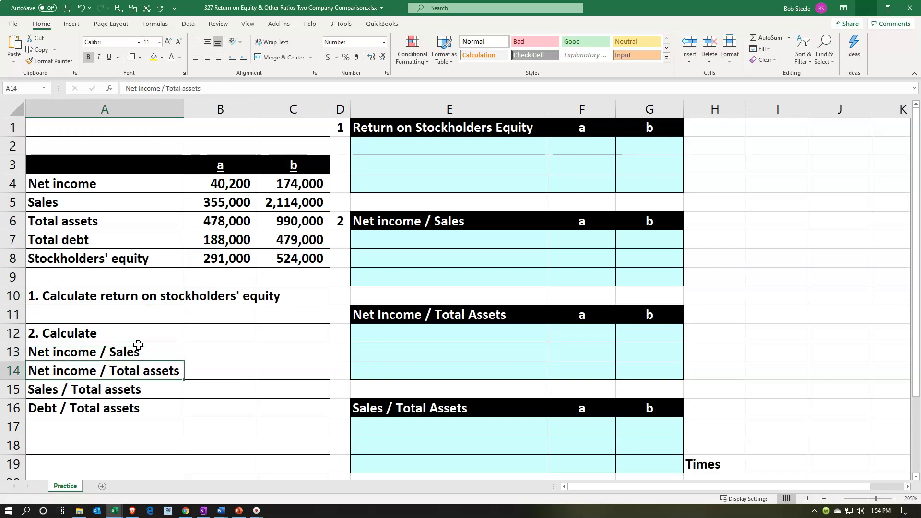
- Link the Net income label into E2 of the ROE table
key(Down)
key(Down)
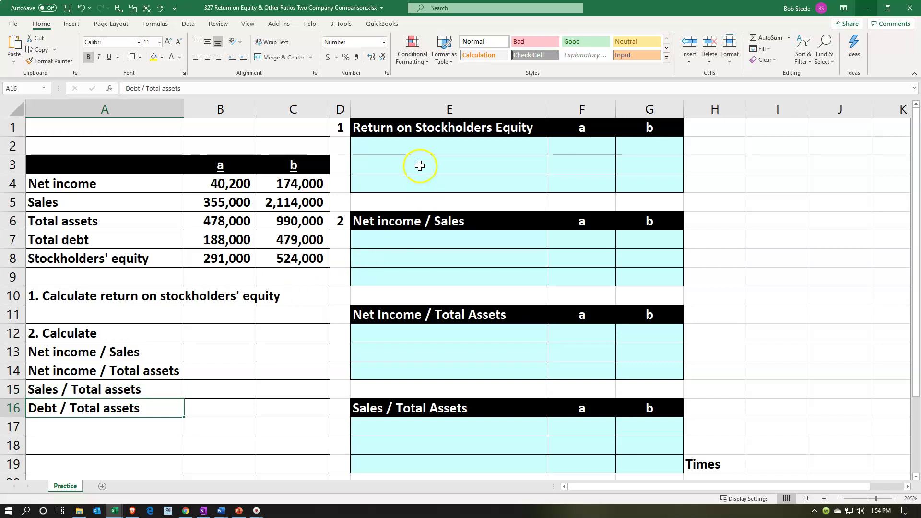
click(406, 147)
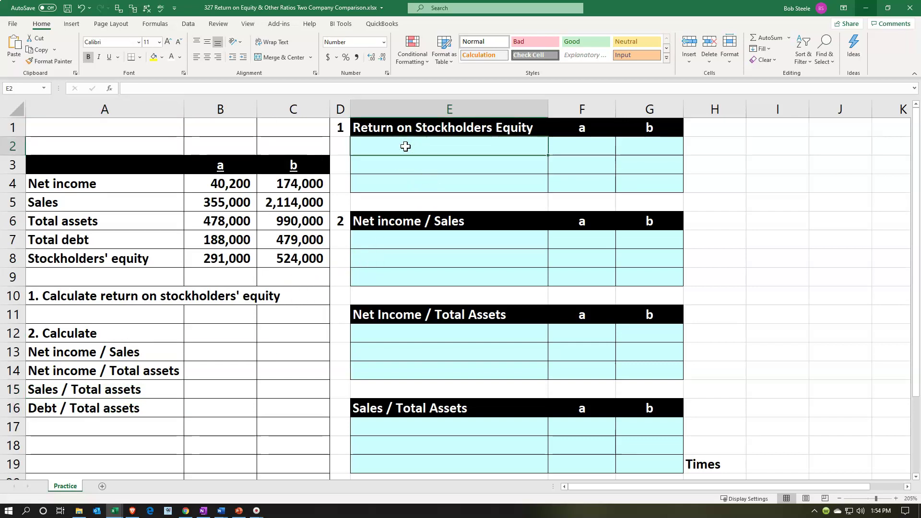
text(=)
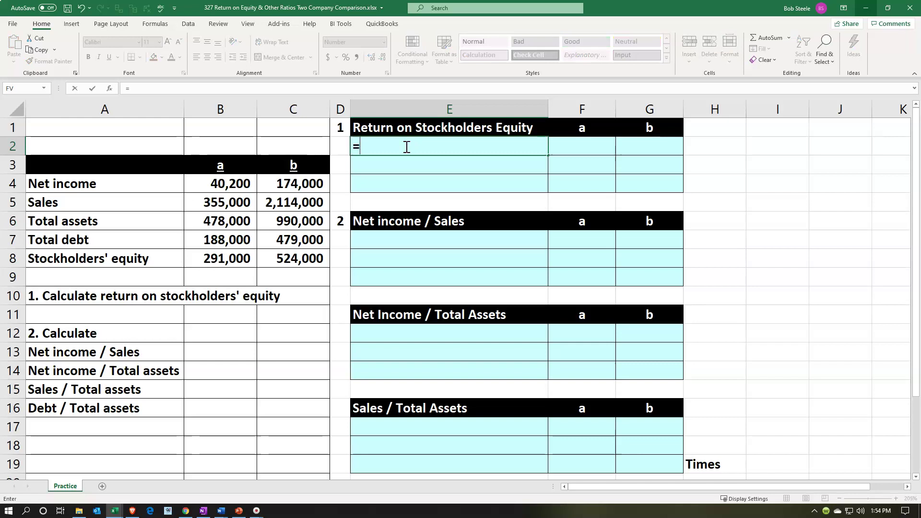
key(Left)
key(Left)
key(Left)
key(Down)
key(Down)
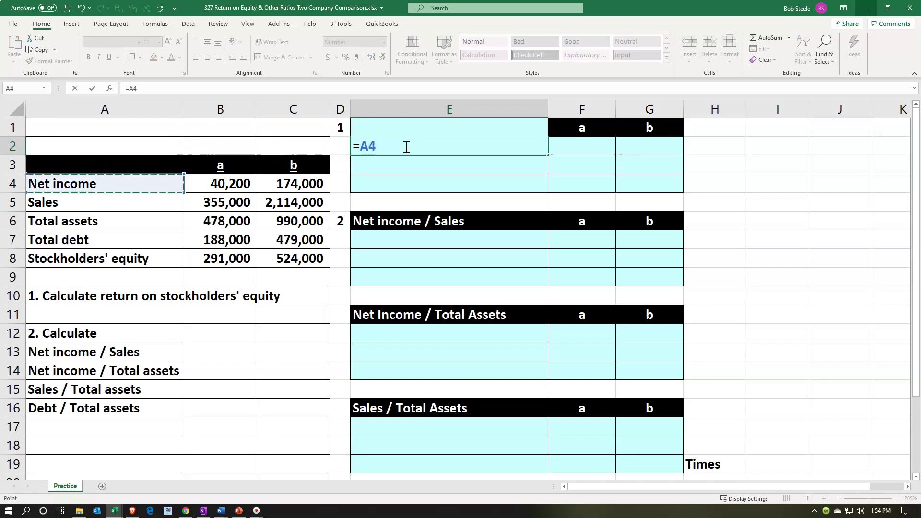
key(Return)
key(Up)
key(Right)
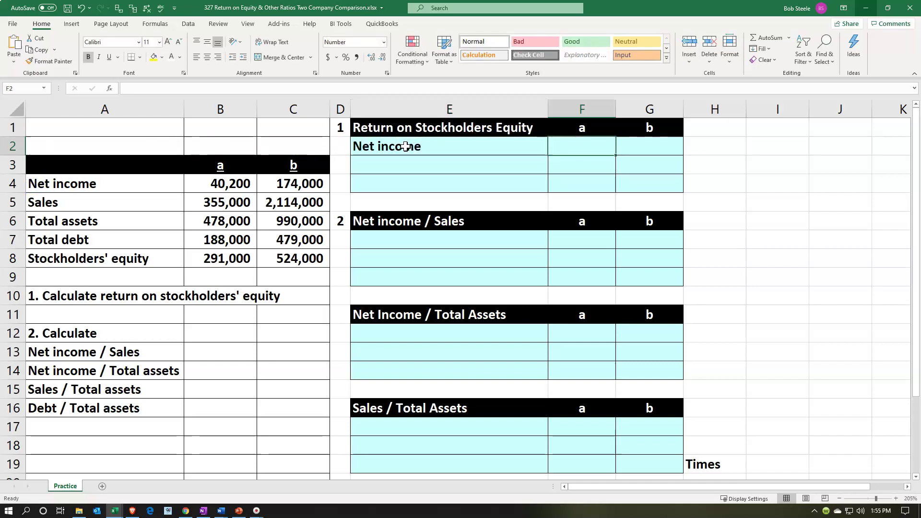
- Link net income for companies a and b (40,200 and 174,000) into F2 and G2
text(=)
key(Left)
key(Left)
key(Left)
key(Left)
key(Down)
key(Down)
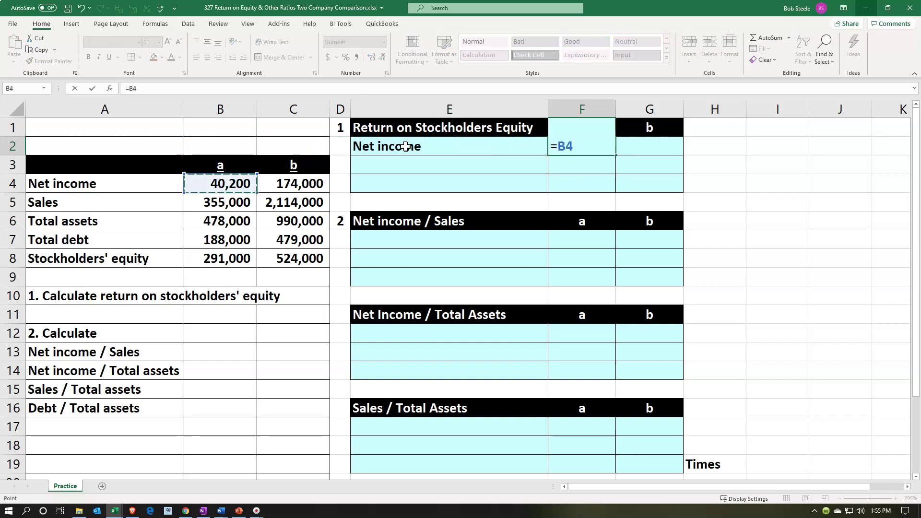
key(Tab)
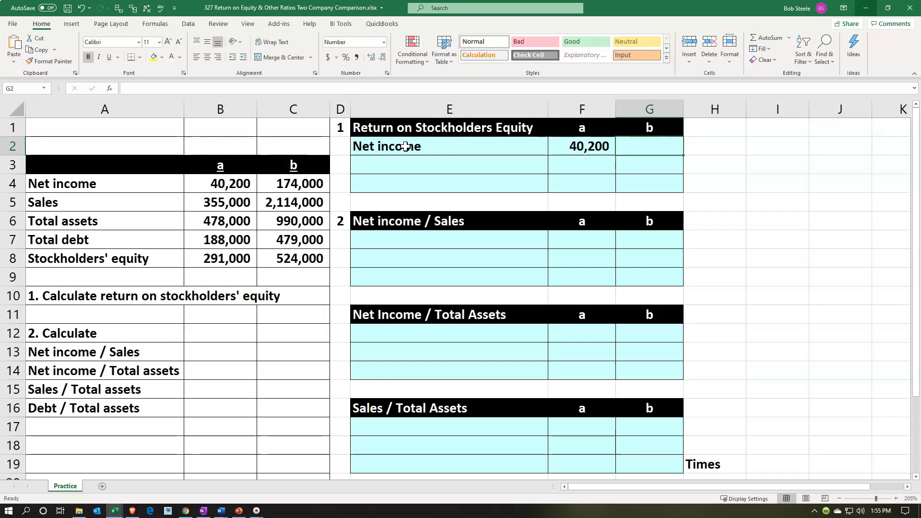
text(=)
key(Left)
key(Left)
key(Left)
key(Left)
key(Down)
key(Down)
key(Return)
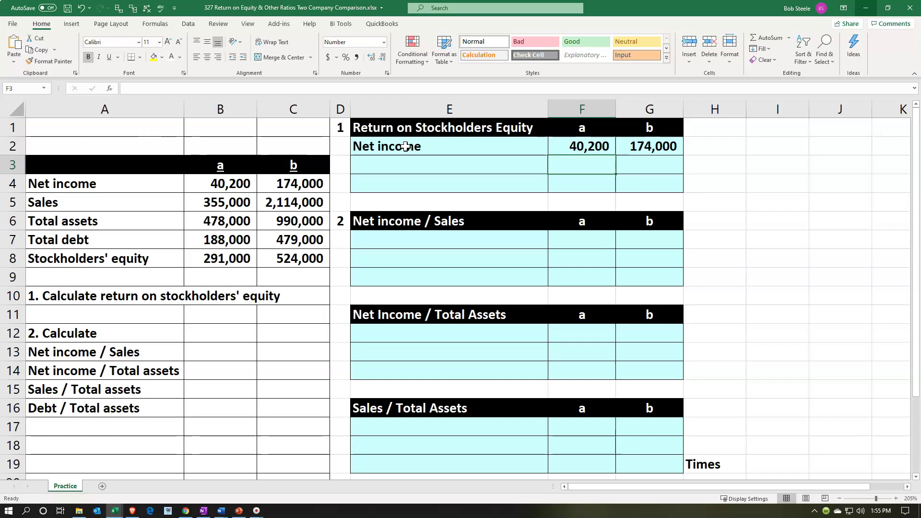
- Link the Stockholders' equity label from A8 into E3
key(Left)
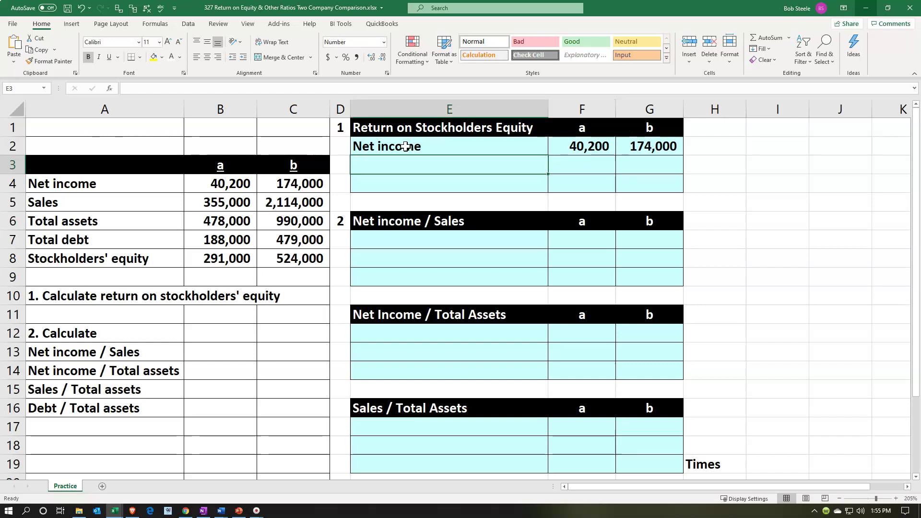
text(=)
key(Left)
key(Left)
key(Left)
key(Left)
key(Down)
key(Down)
key(Down)
key(Down)
key(Down)
key(Return)
key(Right)
key(Up)
text(=)
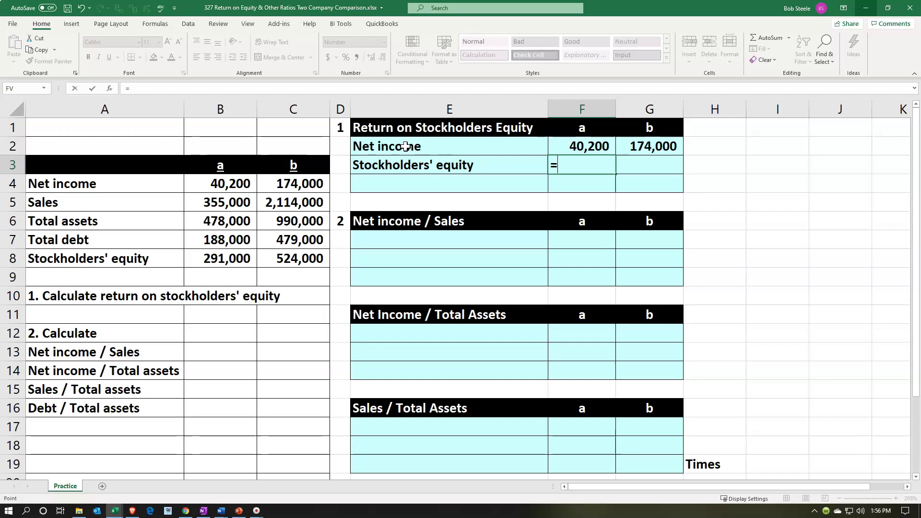
- Link stockholders' equity from B8 and C8 (291,000 and 524,000) into F3 and G3
key(Left)
key(Left)
key(Left)
key(Down)
key(Down)
key(Down)
key(Down)
key(Down)
key(Left)
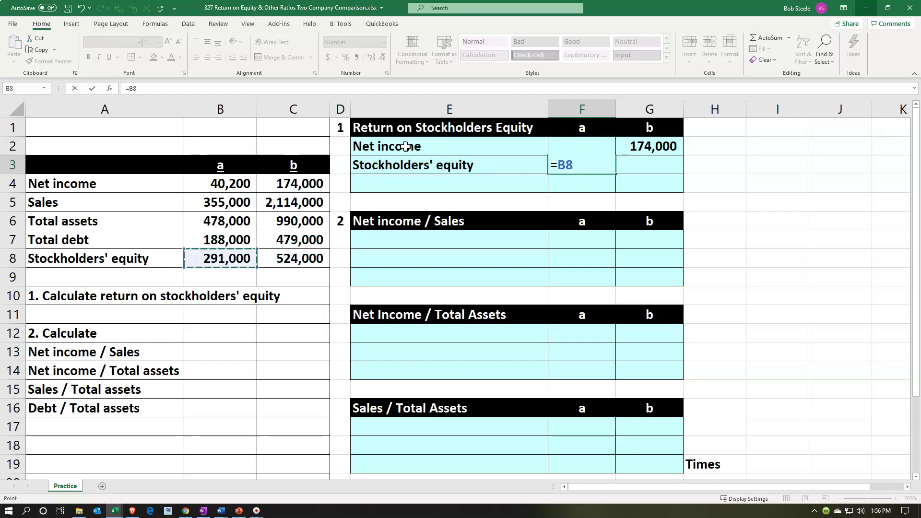
key(Return)
key(Up)
key(Right)
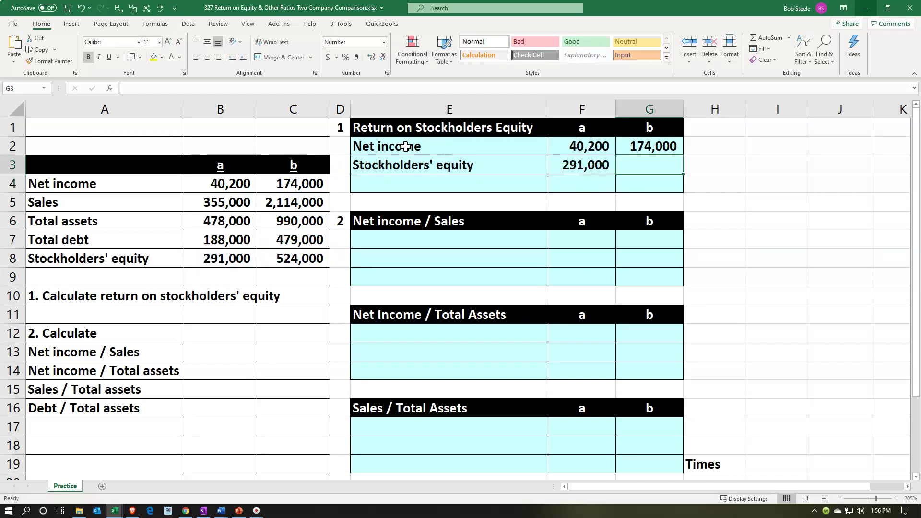
text(=)
key(Left)
key(Left)
key(Left)
key(Down)
key(Down)
key(Down)
key(Down)
key(Down)
key(Left)
key(Return)
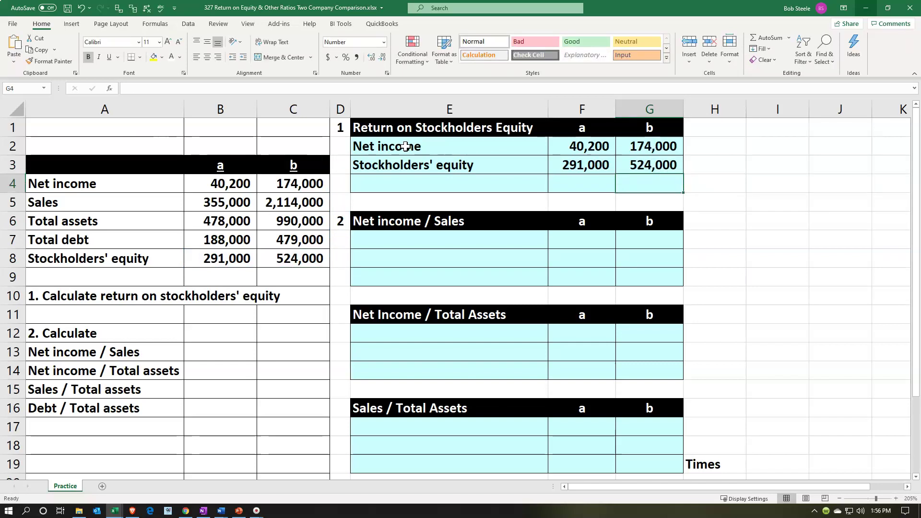
key(Left)
key(Left)
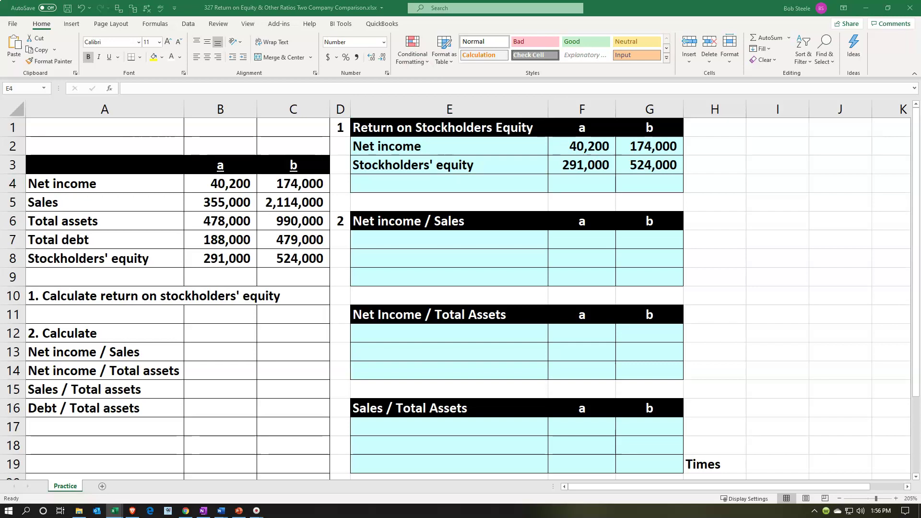
click(405, 187)
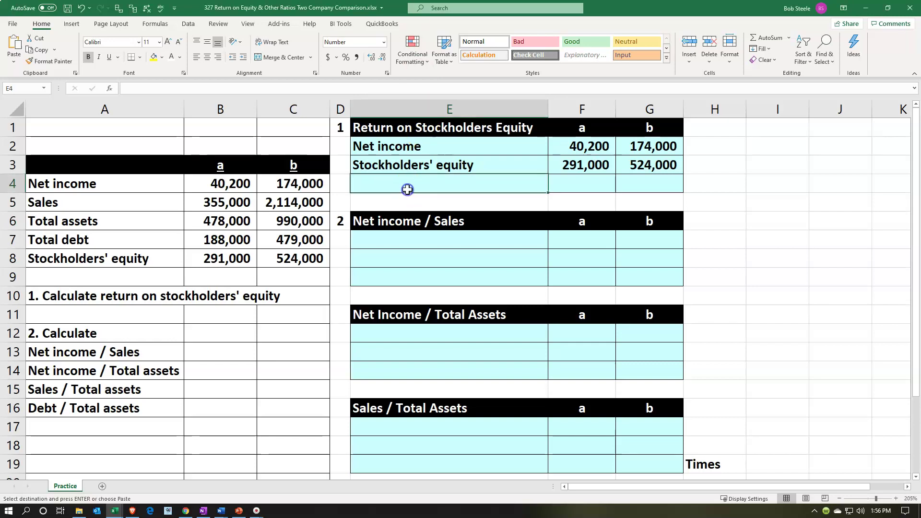
- Paste the Return on stockholders equity label into E4 and enter =F2/F3 in F4
key(ctrl+v)
key(Right)
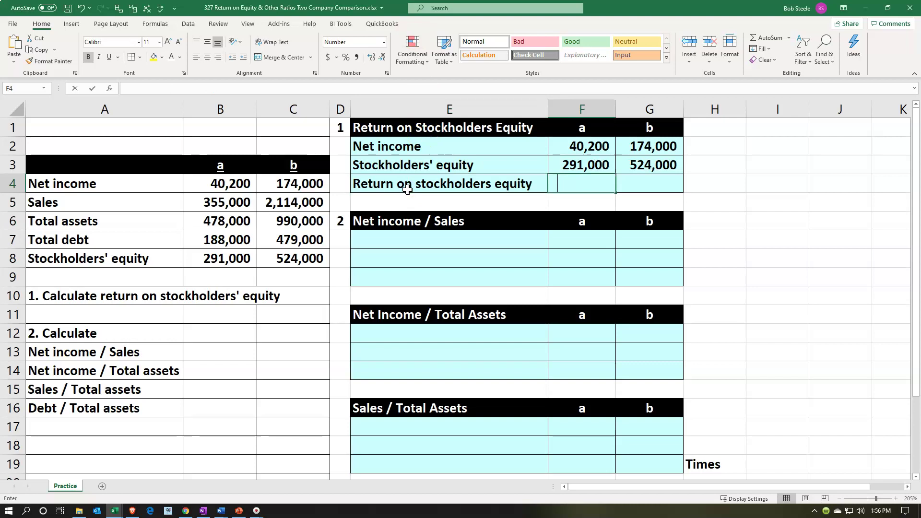
text(=)
key(Up)
key(Up)
text(/)
key(Up)
key(ctrl+Return)
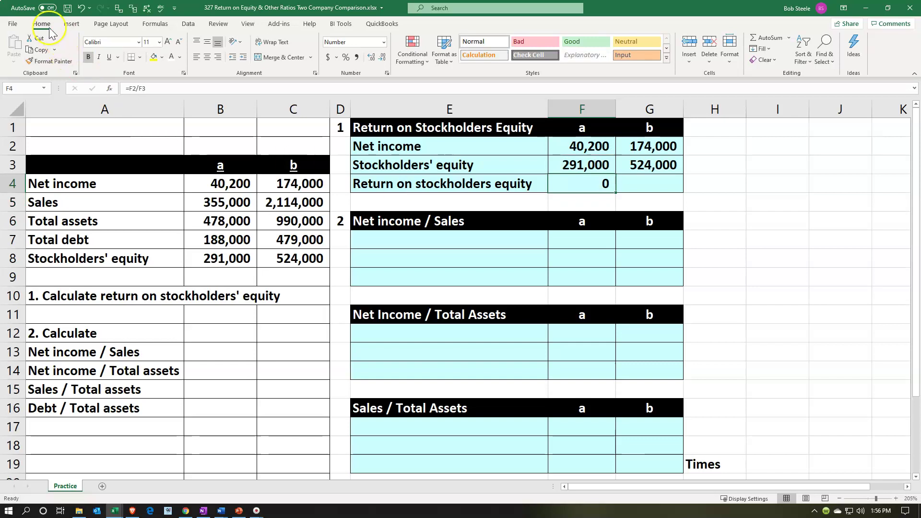
- Format company a's return as a percentage with two decimals (13.81%)
click(345, 58)
click(372, 59)
click(373, 59)
click(373, 59)
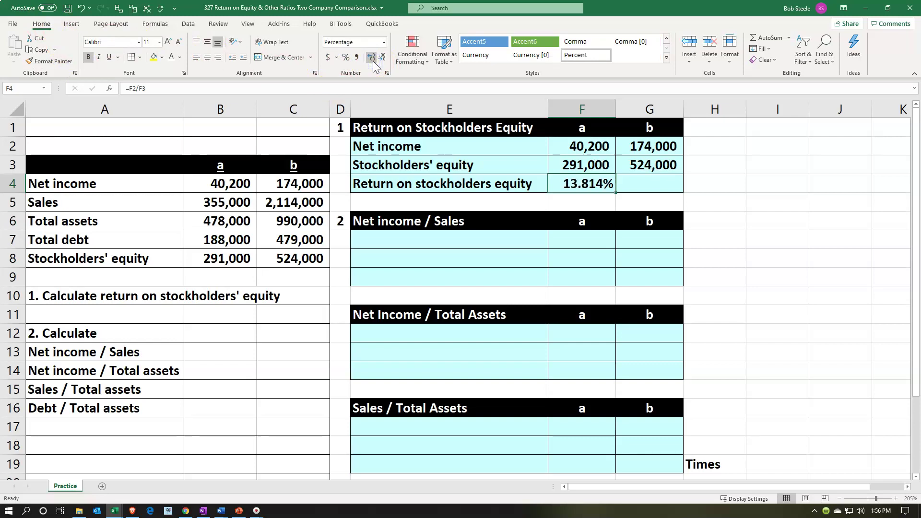
click(383, 59)
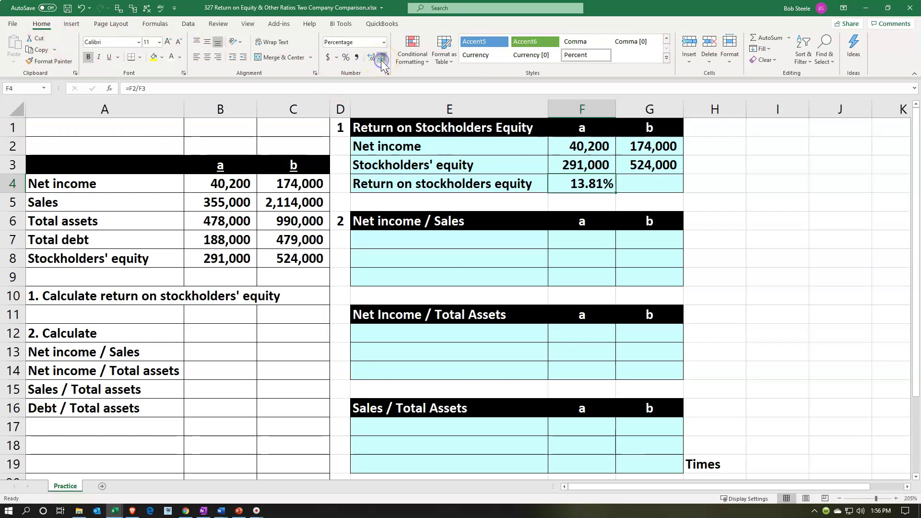
- Enter company b's return formula =G2/G3 in G4
click(639, 183)
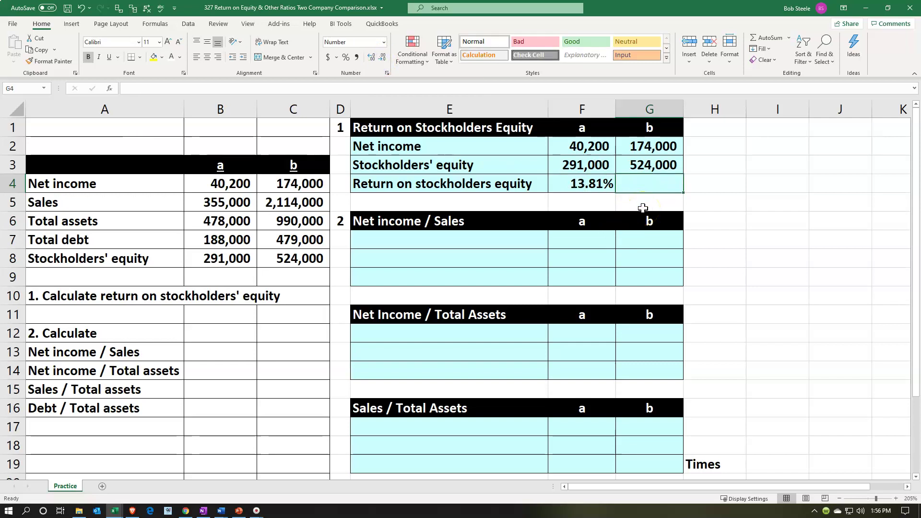
text(=)
key(Up)
key(Up)
text(/)
key(Up)
key(Return)
- Copy F4's percentage format to G4 (33.21%) and underline the equity figures in F3:G3
click(593, 187)
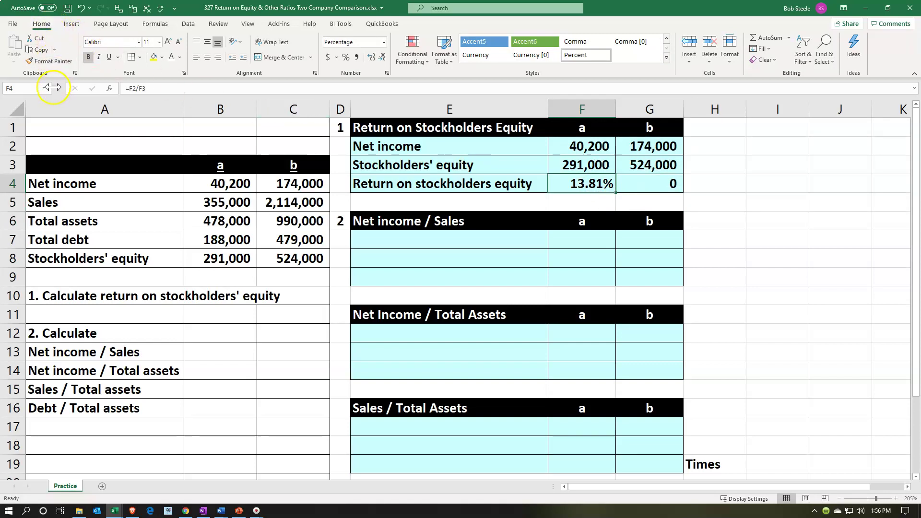
click(52, 62)
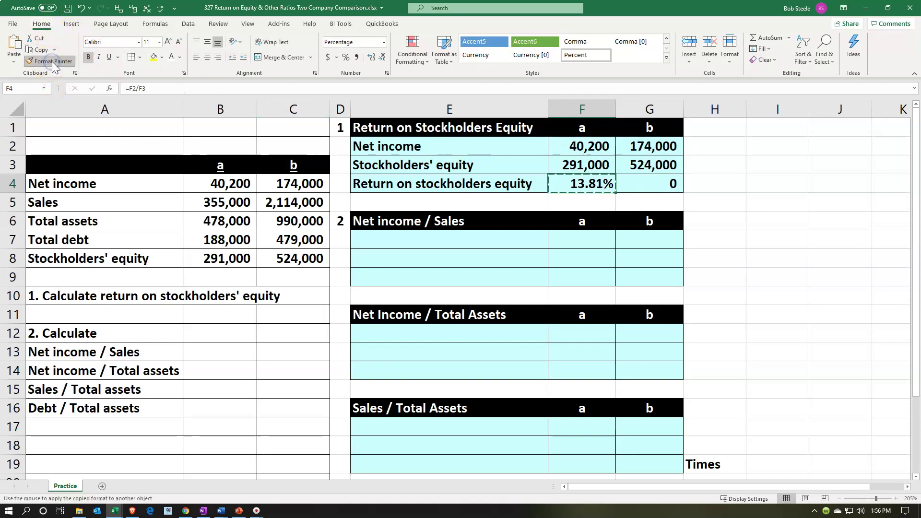
click(666, 182)
click(719, 187)
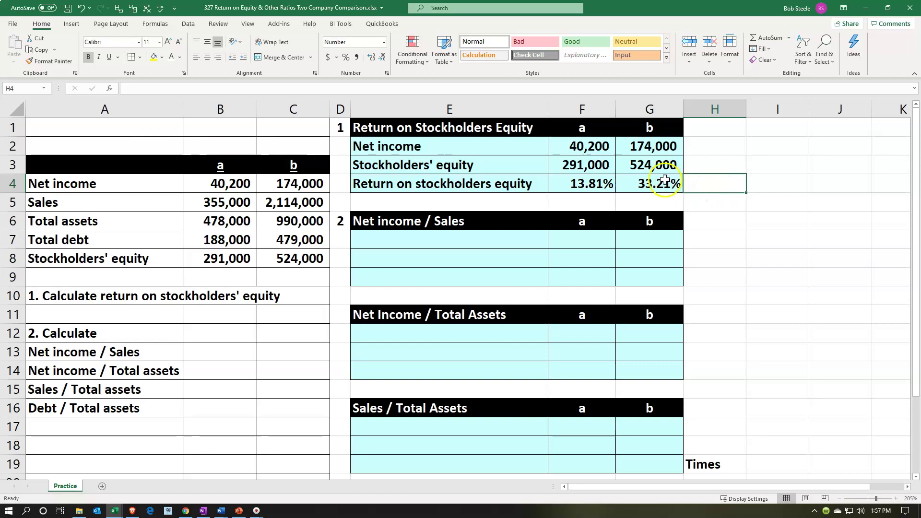
drag(600, 166, 630, 164)
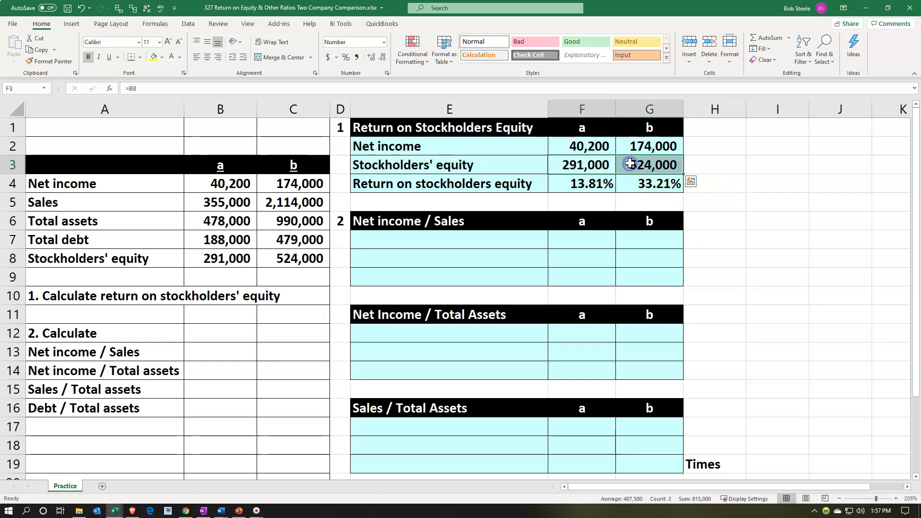
click(110, 57)
- Check the underline and inspect the net income link in G2 and return formula in G4
click(494, 263)
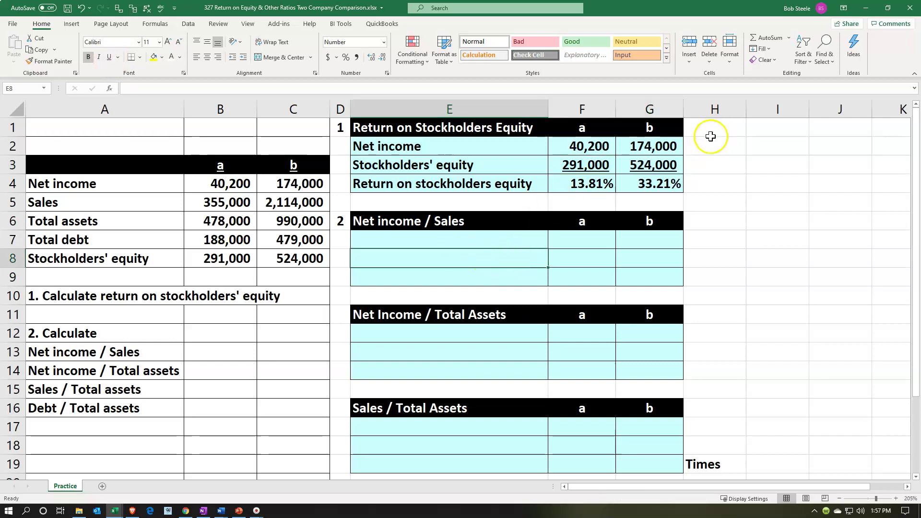
click(666, 144)
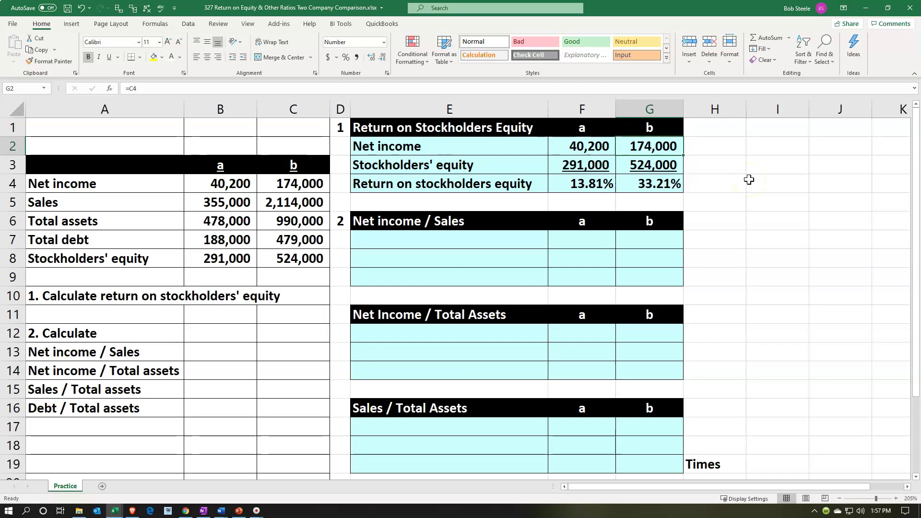
key(Down)
key(Down)
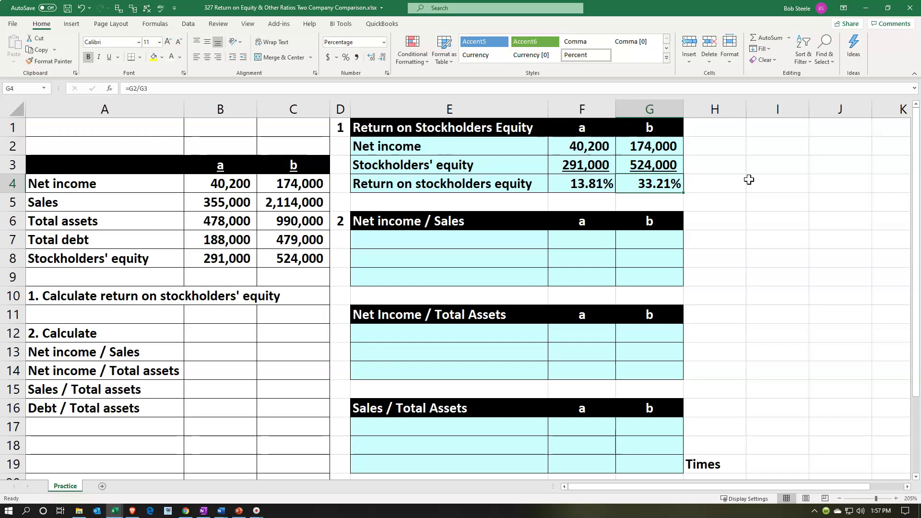
click(733, 148)
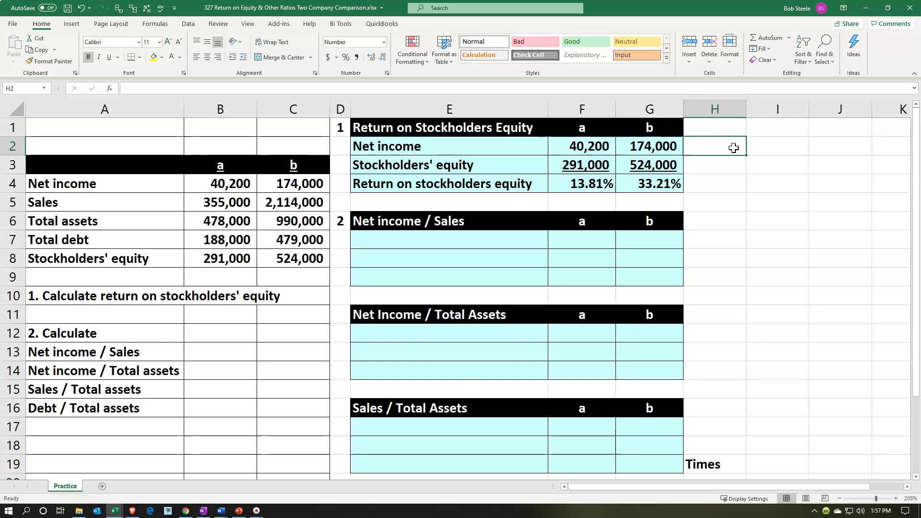
- Enter the notes 'A + L = E' in H2 and 'A - L = E' in H3
text(A)
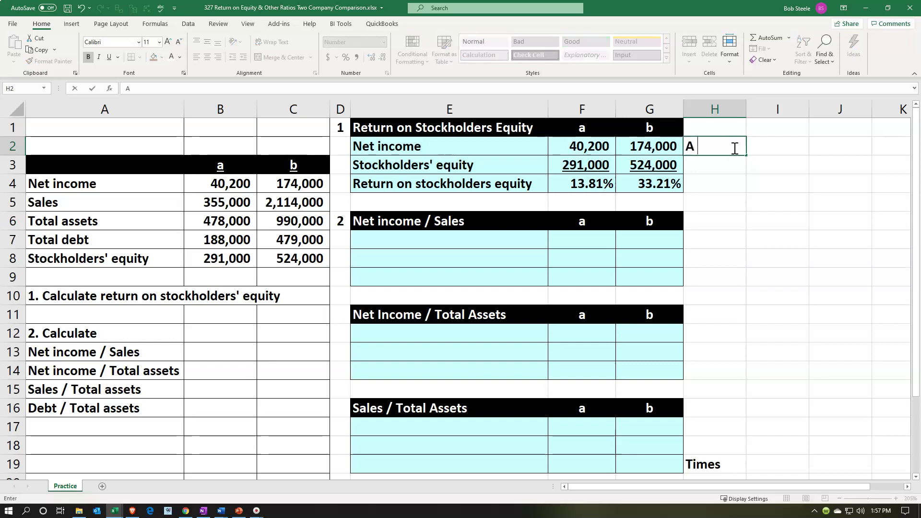
text( + L = E)
key(Return)
text(A)
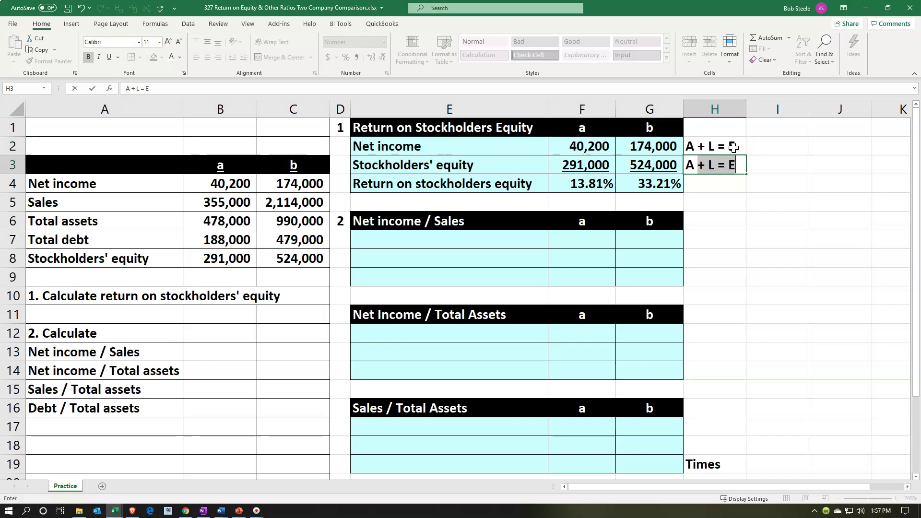
text( - L )
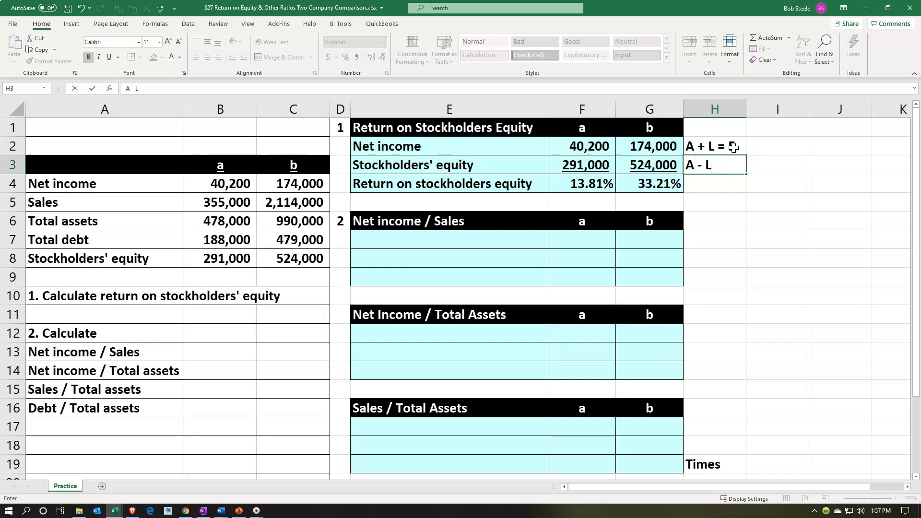
text(= E)
key(Return)
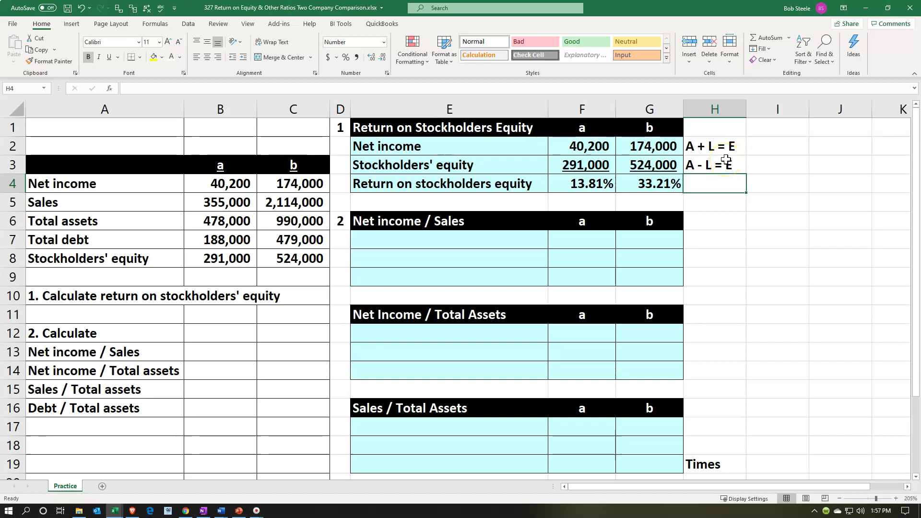
- Correct the H2 note so it reads 'A = L + E'
double_click(705, 146)
key(BackSpace)
text(+)
key(BackSpace)
text(=)
key(Right)
key(Right)
key(Right)
key(Right)
key(BackSpace)
text(+)
key(Return)
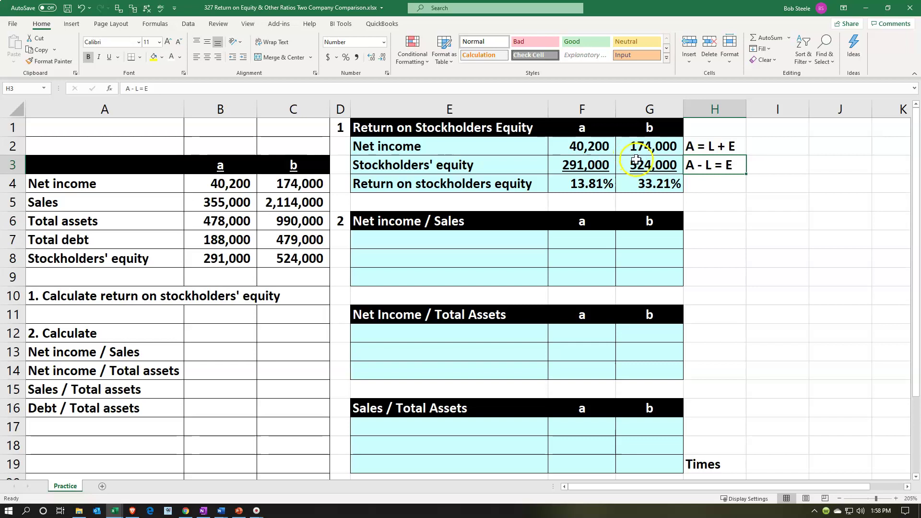
click(590, 187)
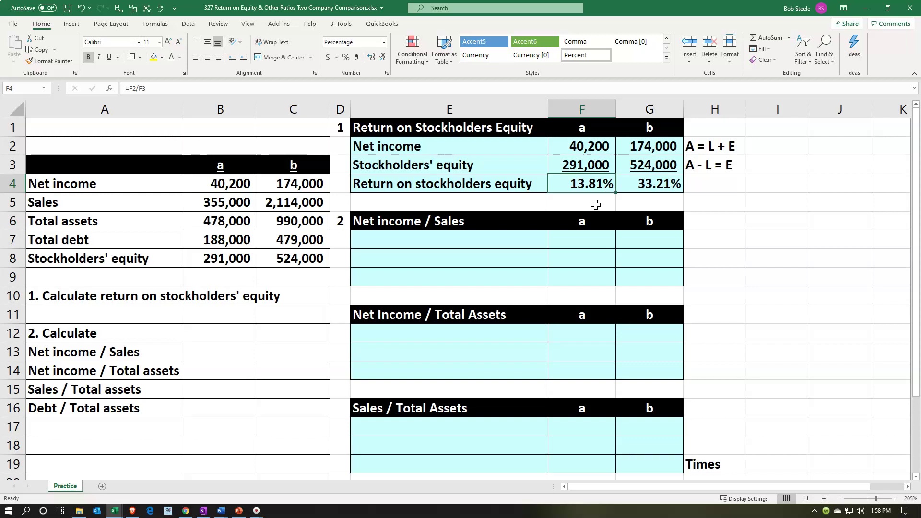
key(Right)
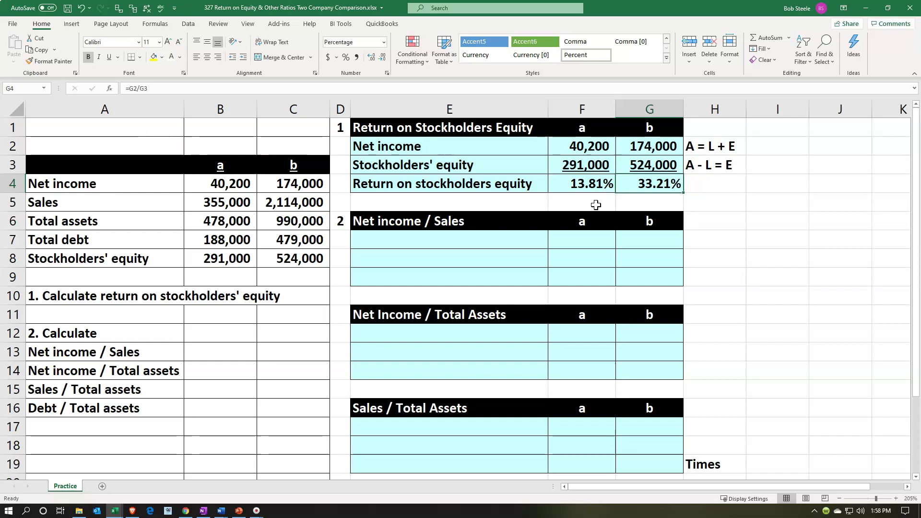
key(Up)
key(Up)
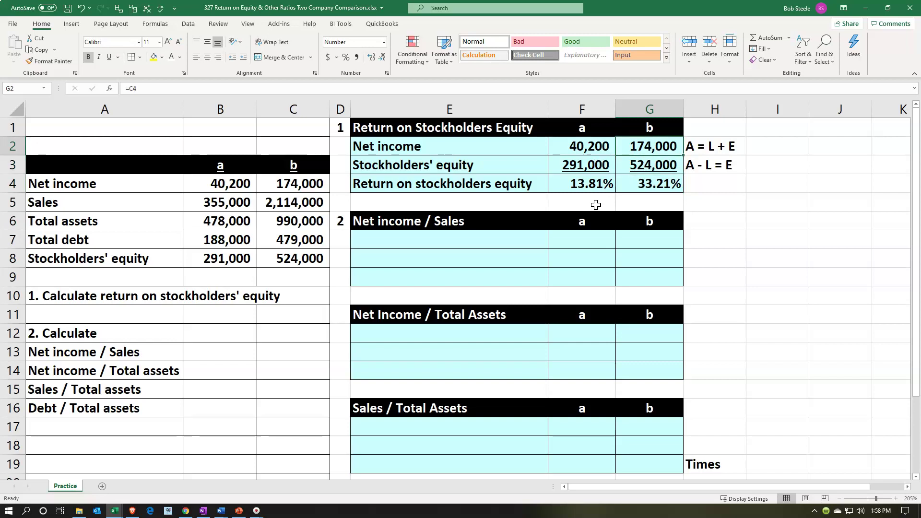
key(Down)
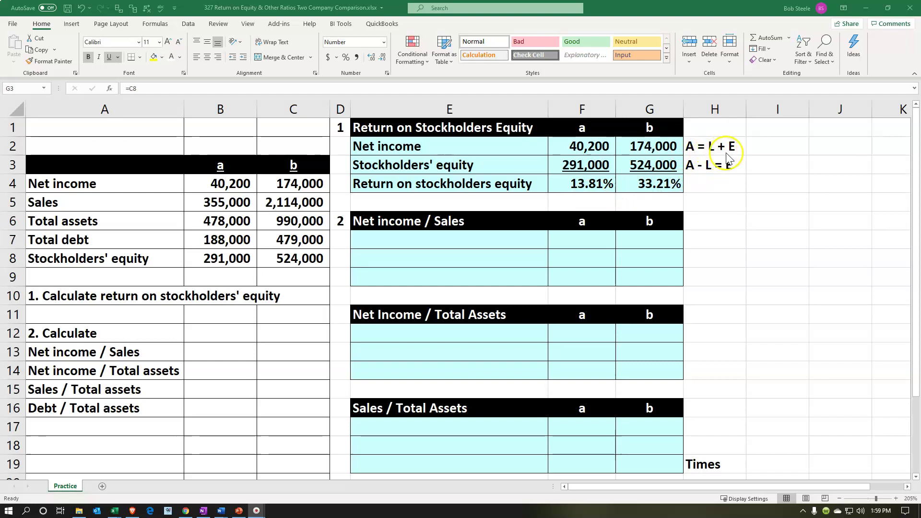
click(586, 147)
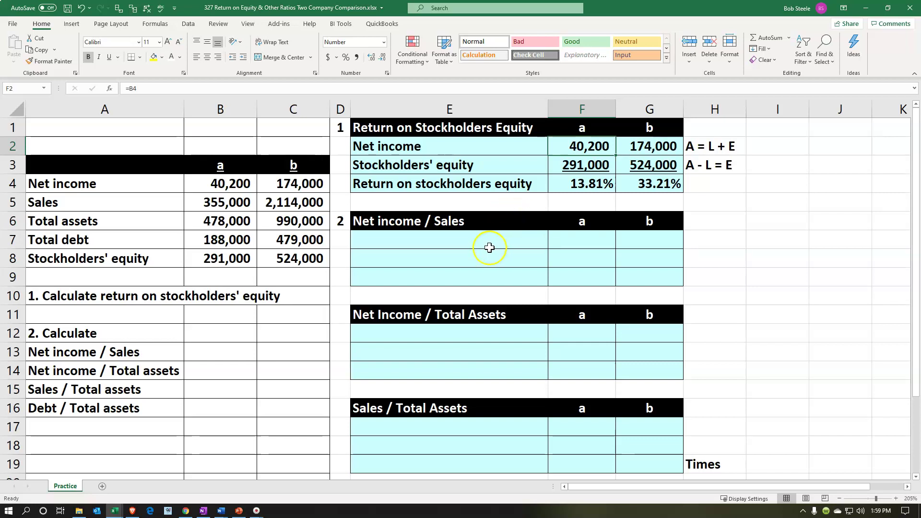
- Link the Net income and Sales labels from column A into E7 and E8
click(489, 247)
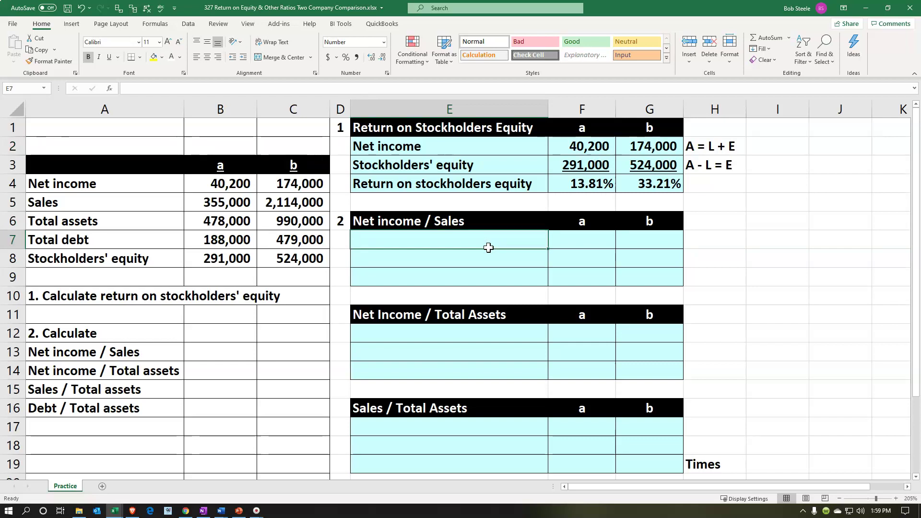
text(=)
key(Left)
key(Left)
key(Left)
key(Left)
key(Up)
key(Up)
key(Up)
key(Return)
text(=)
key(Left)
key(Left)
key(Left)
key(Up)
key(Up)
key(Up)
key(Left)
key(Return)
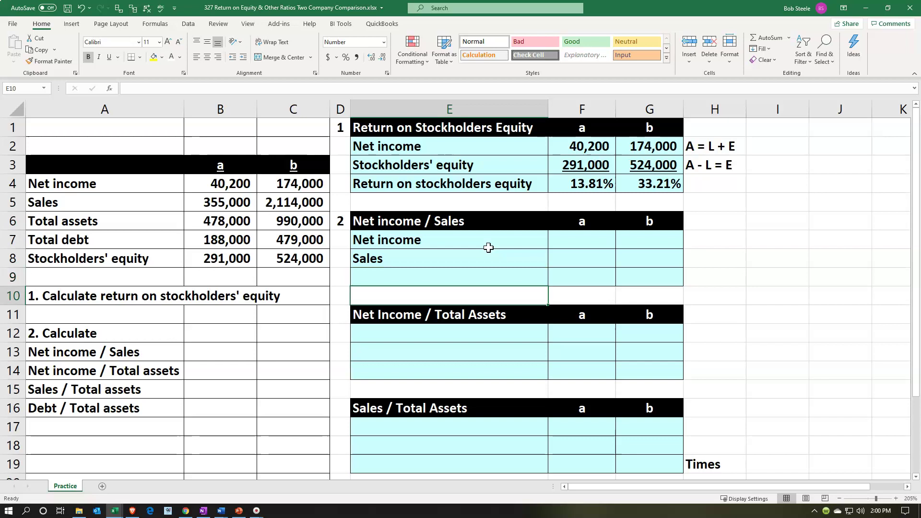
- Label row E9 and the table heading E6 as 'Profit margin'
text(Profit )
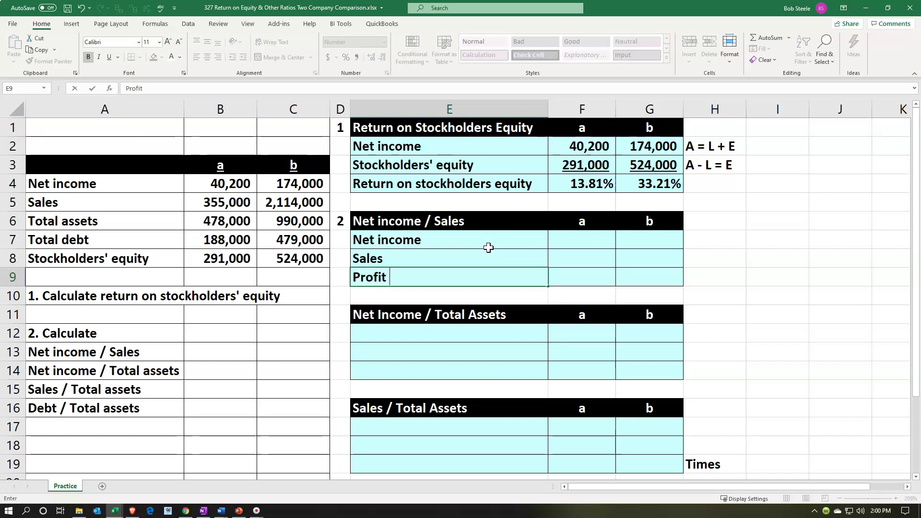
text(margin)
key(Up)
key(Up)
key(Up)
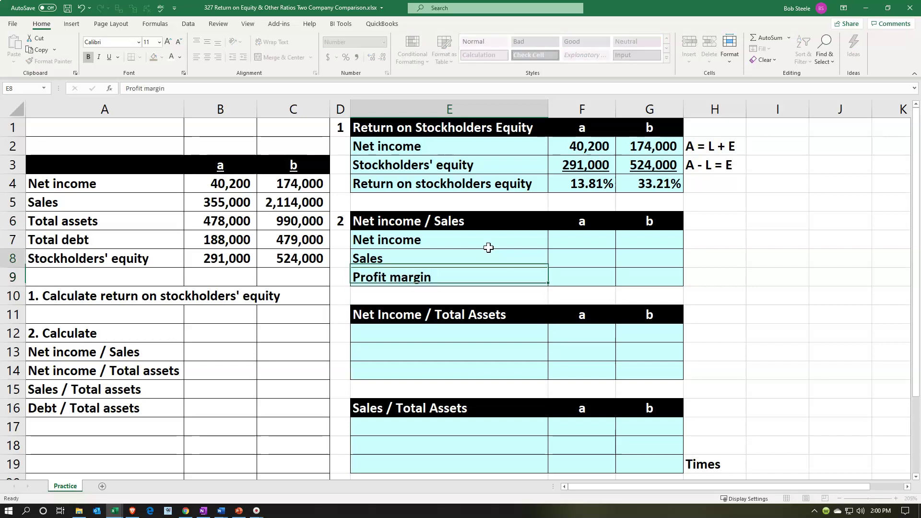
text(Profit margin)
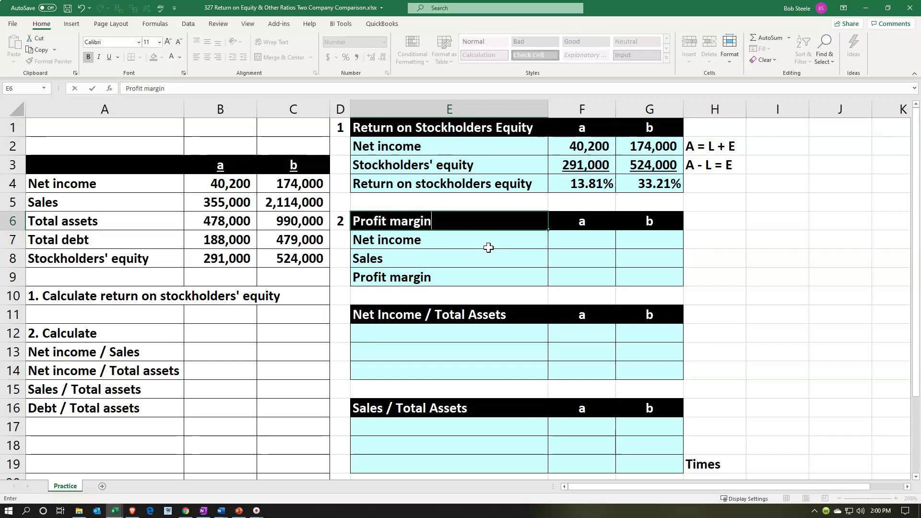
key(Return)
key(Right)
- Link net income of 40,200 and 174,000 into F7 and G7
text(=)
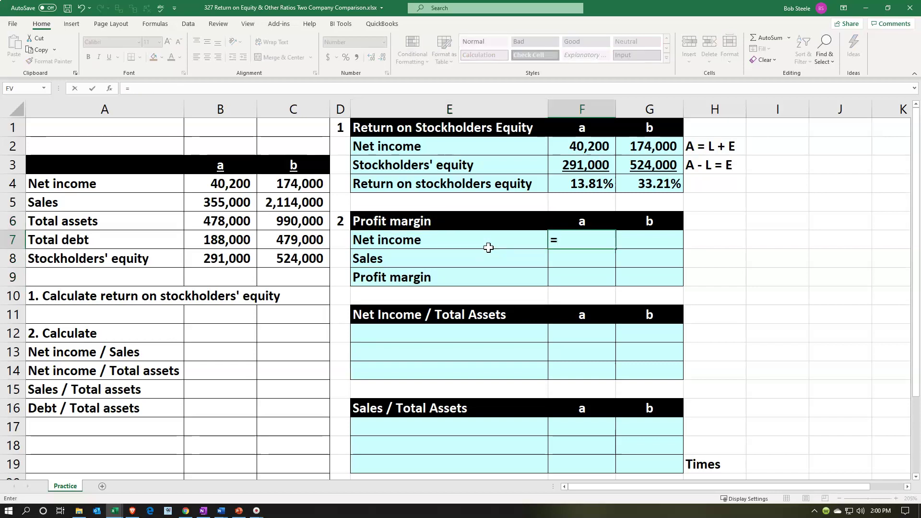
key(Left)
key(Left)
key(Left)
key(Left)
key(Up)
key(Up)
key(Up)
key(Return)
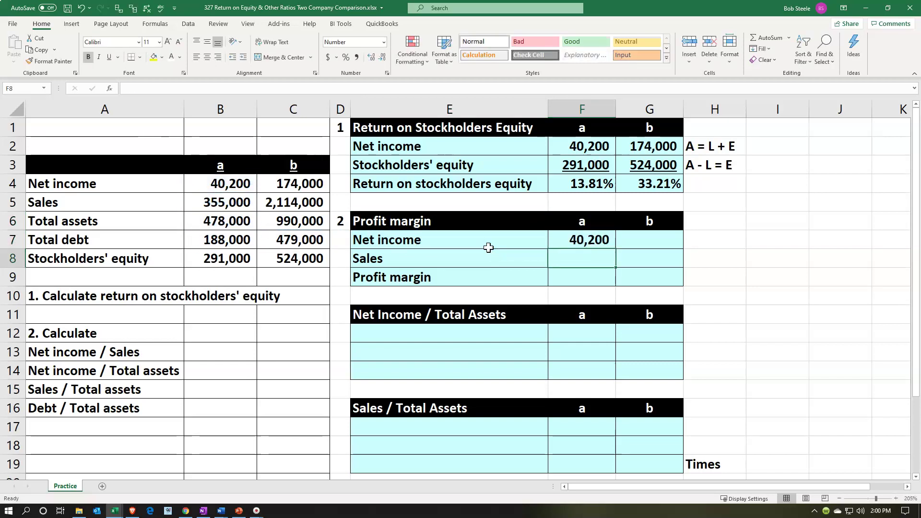
key(Up)
key(Right)
text(=)
key(Left)
key(Left)
key(Left)
key(Left)
key(Up)
key(Up)
key(Up)
key(Return)
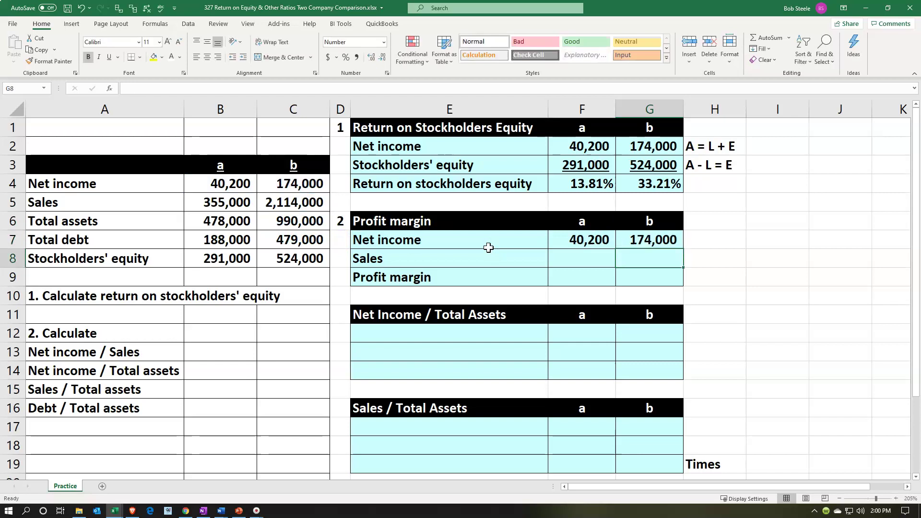
- Link sales of 355,000 and 2,114,000 into F8 and G8
key(Left)
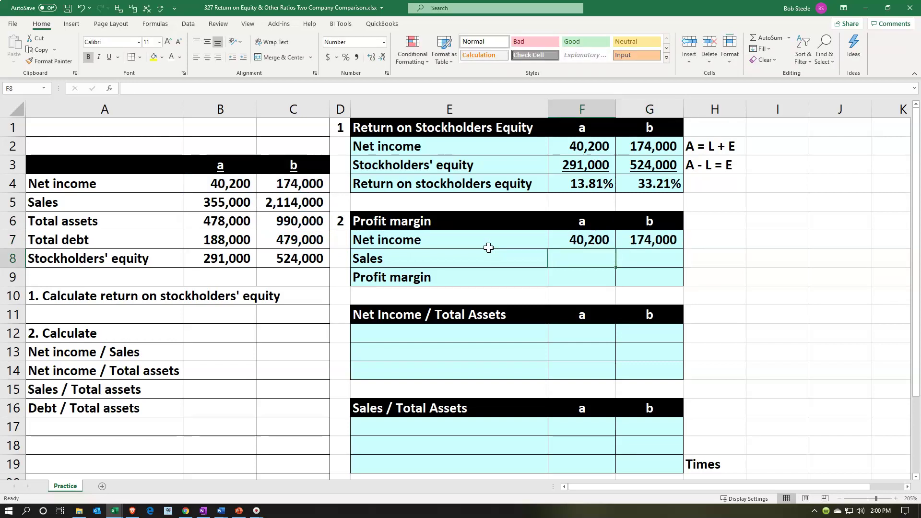
click(581, 262)
text(=)
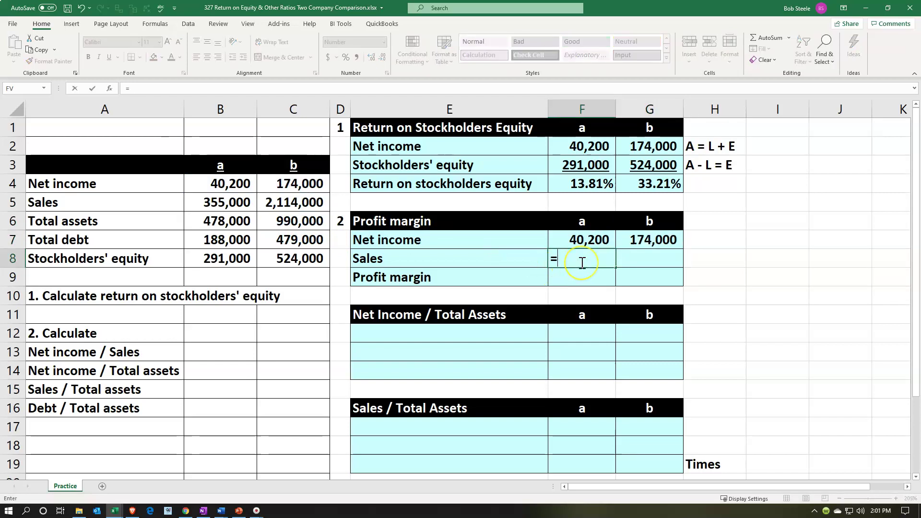
key(Left)
key(Left)
key(Left)
key(Left)
key(Up)
key(Up)
key(Up)
key(Tab)
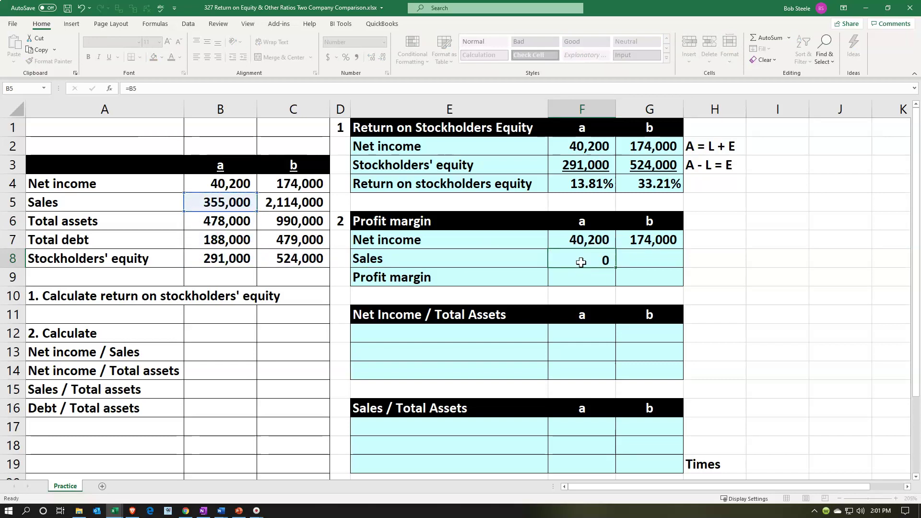
text(=)
key(Left)
key(Left)
key(Left)
key(Left)
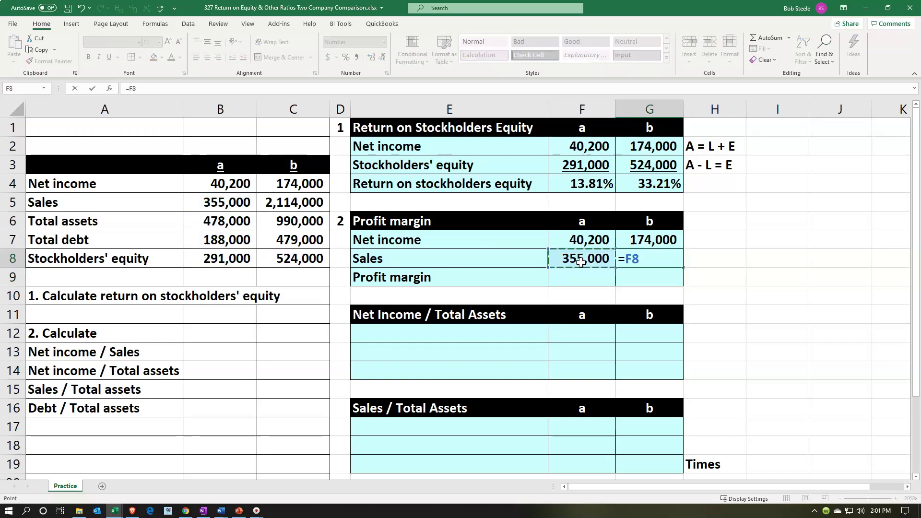
key(Up)
key(Up)
key(Up)
key(Return)
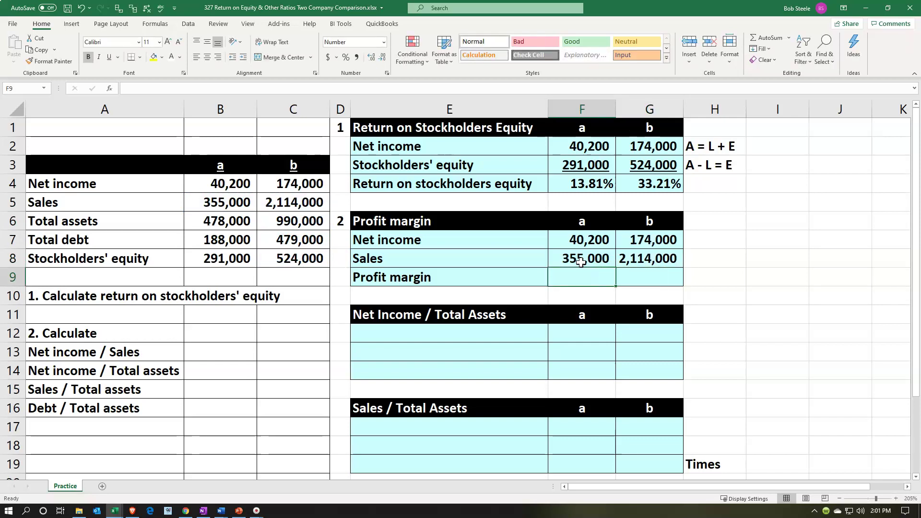
- Enter =F7/F8 in F9 and format it as a two-decimal percentage (11.32%)
text(=)
key(Up)
key(Up)
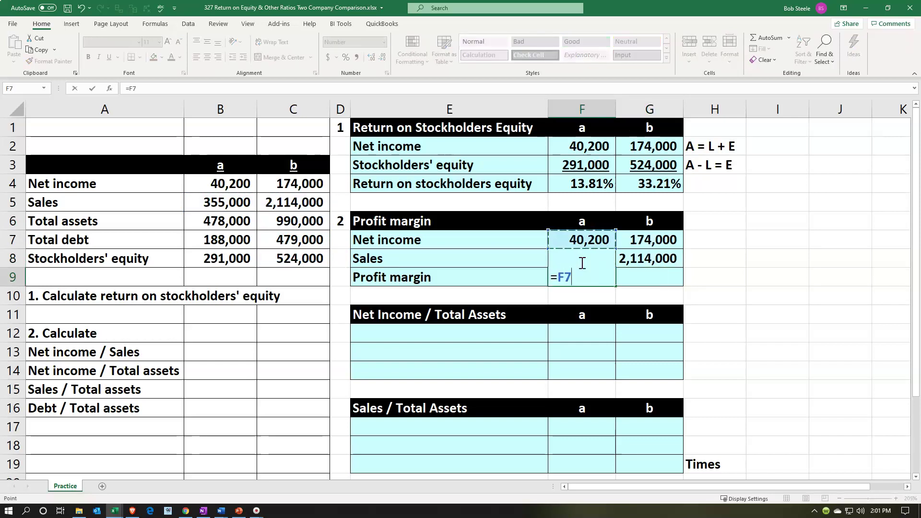
text(/)
key(Up)
key(Return)
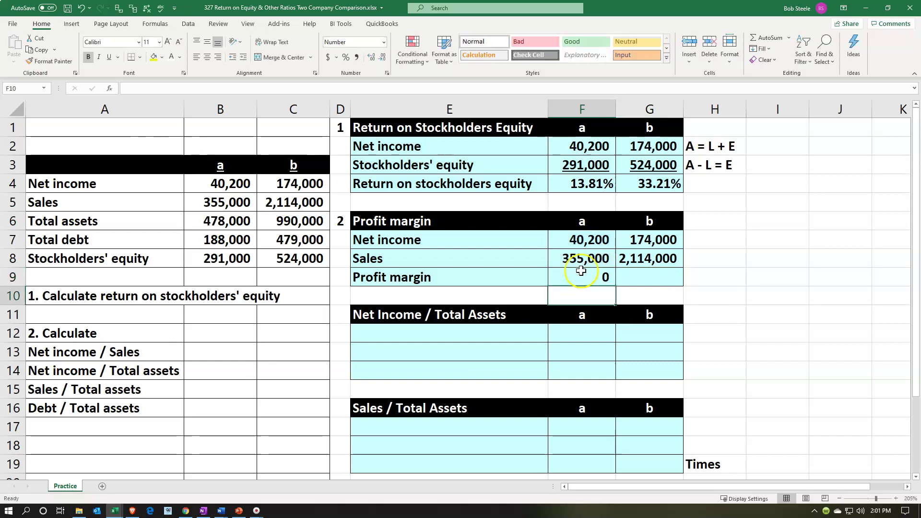
key(Up)
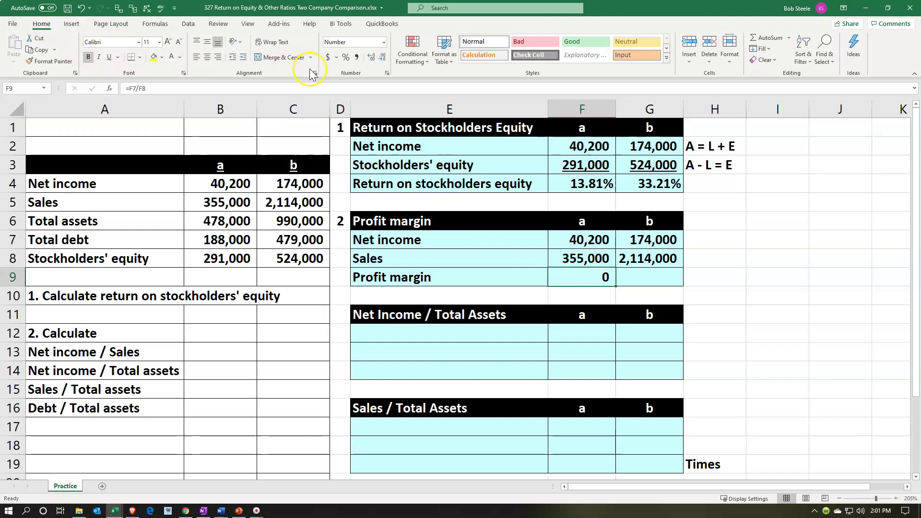
click(345, 57)
click(374, 58)
click(374, 58)
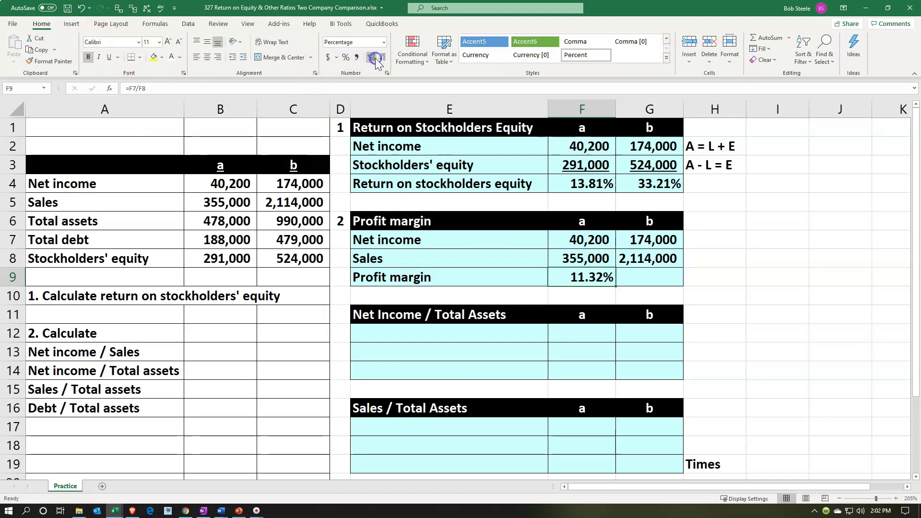
- Enter =G7/G8 in G9 and copy F9's percentage format to it (8.23%)
click(630, 278)
text(=)
key(Up)
key(Up)
text(/)
key(Up)
key(ctrl+Return)
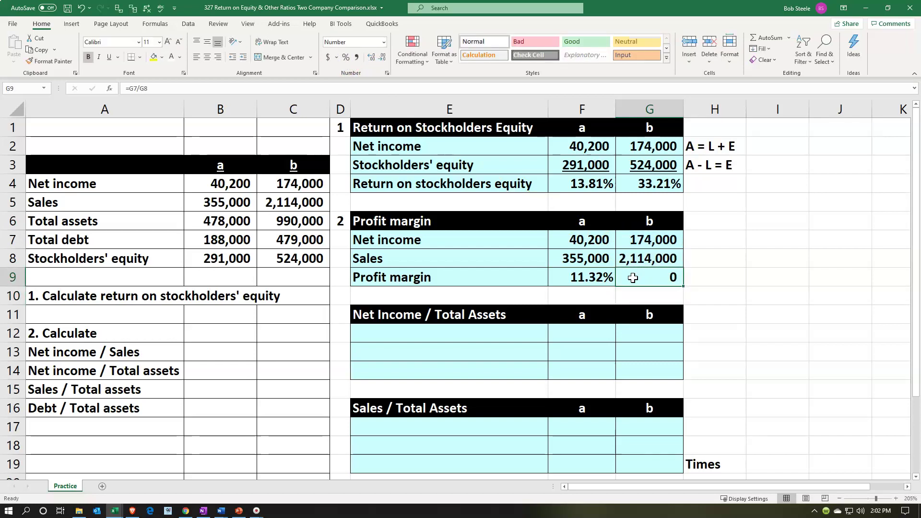
click(589, 277)
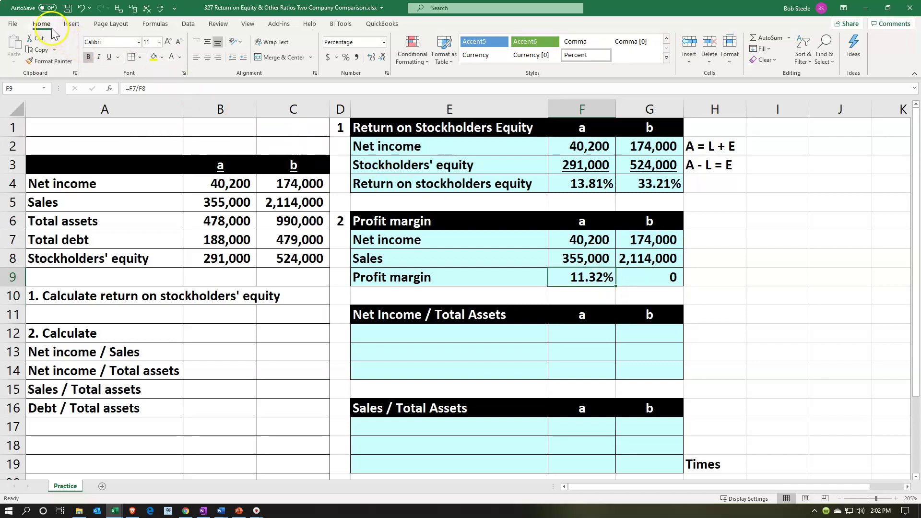
click(49, 61)
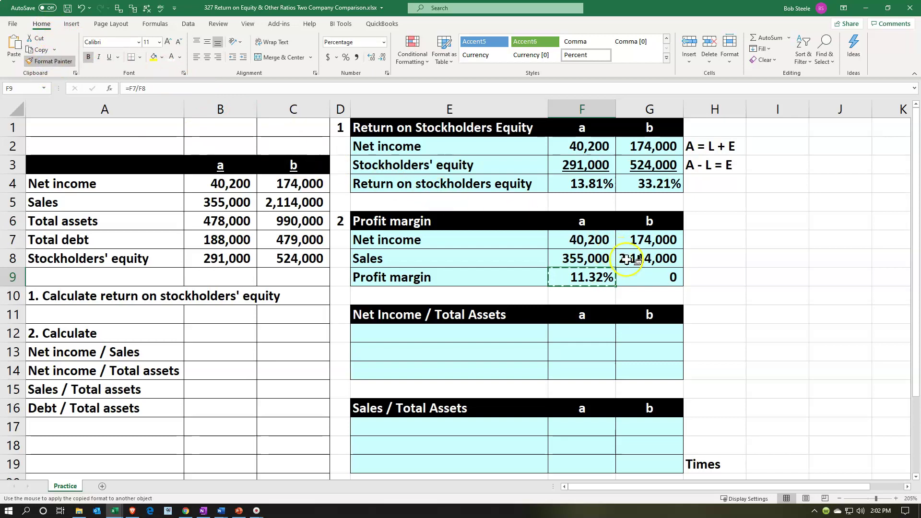
click(638, 277)
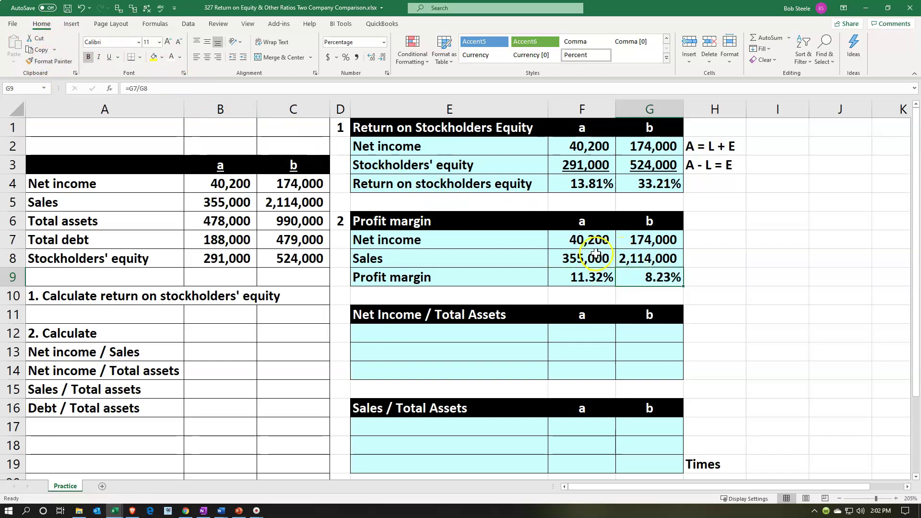
- Underline the sales figures in F8:G8 and check the profit margin table's links
drag(597, 255, 624, 258)
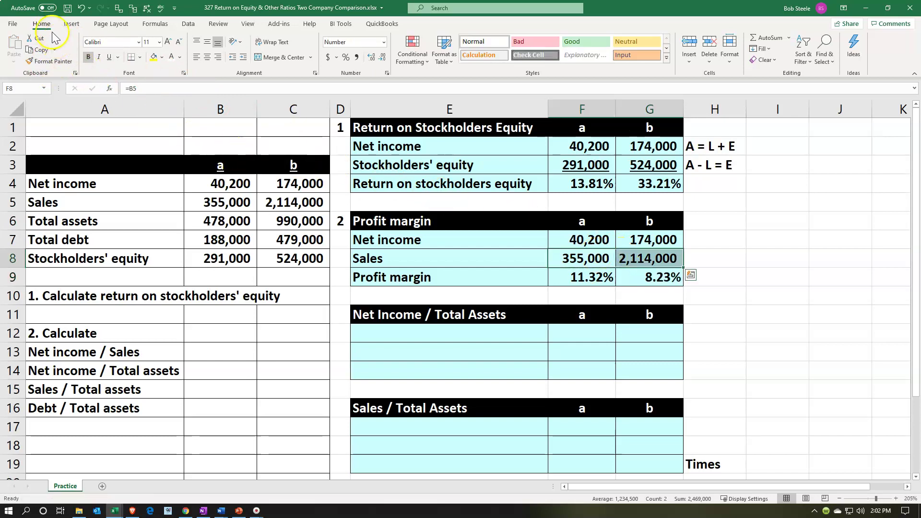
click(111, 56)
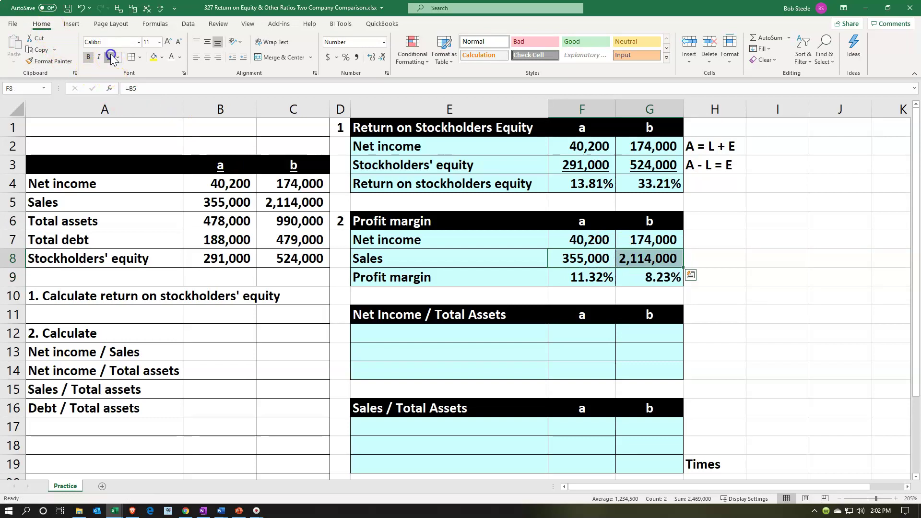
click(608, 311)
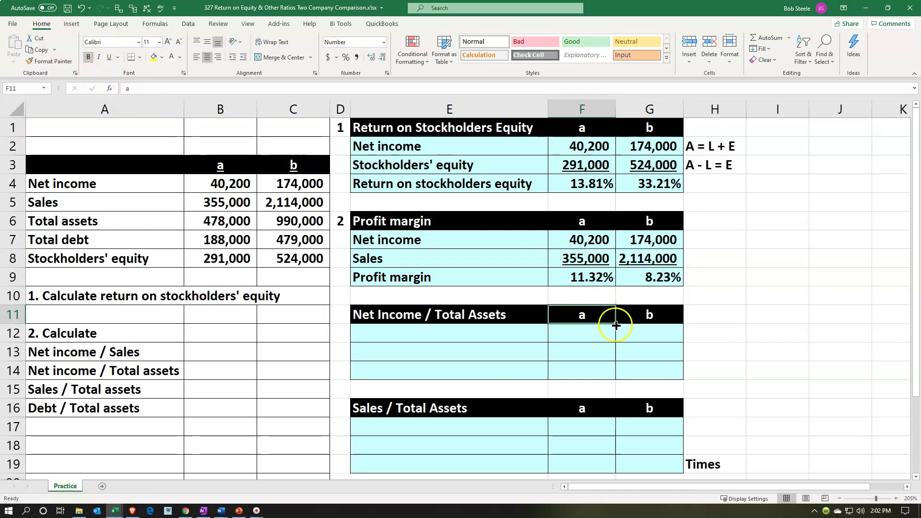
click(569, 239)
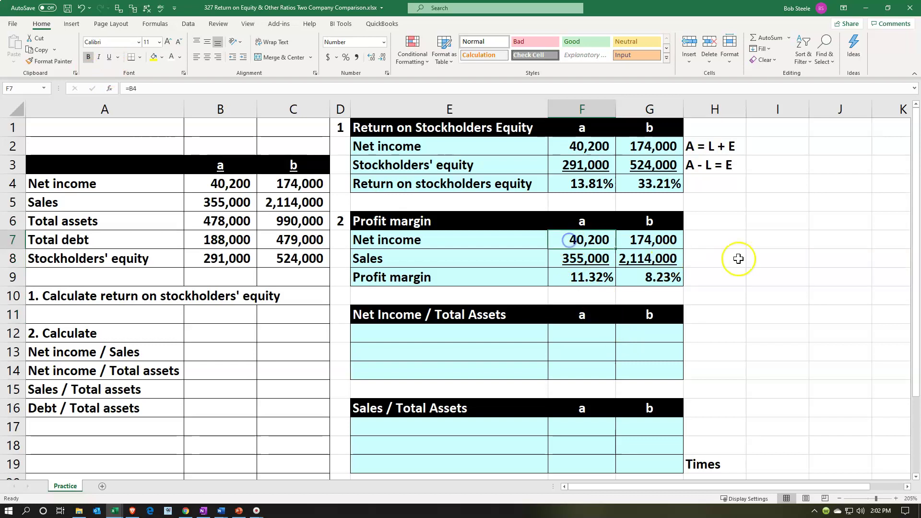
key(Down)
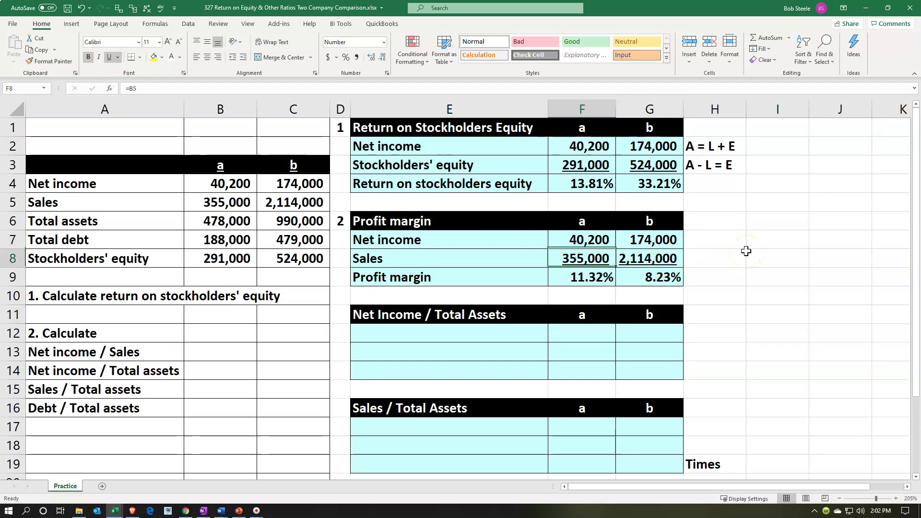
key(Down)
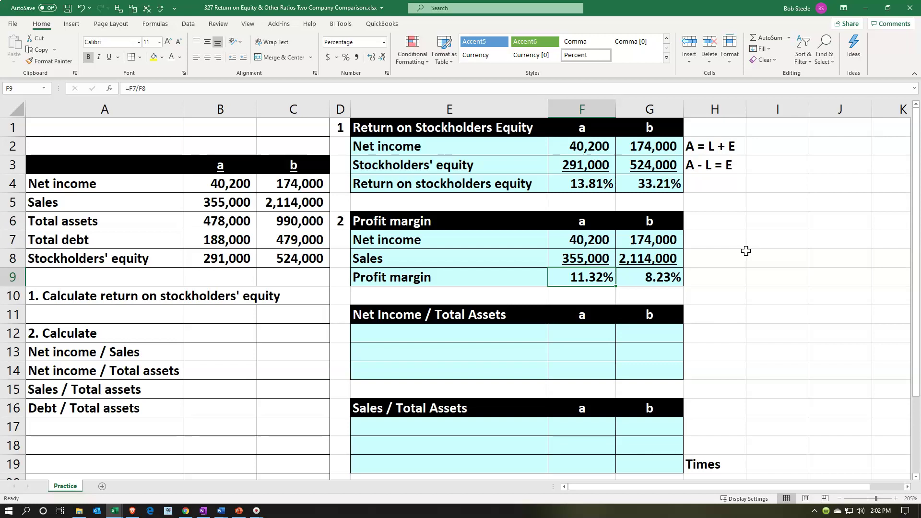
key(Right)
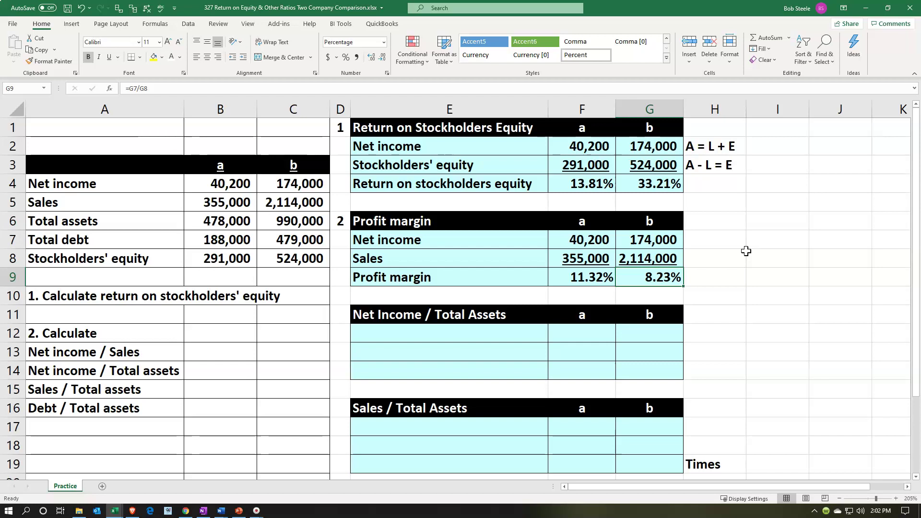
key(Left)
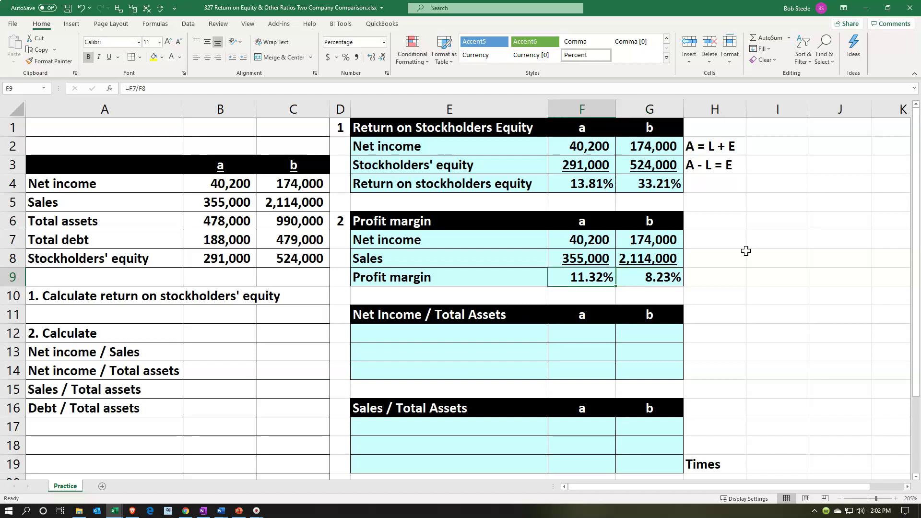
key(Up)
key(Up)
key(Up)
key(Up)
key(Up)
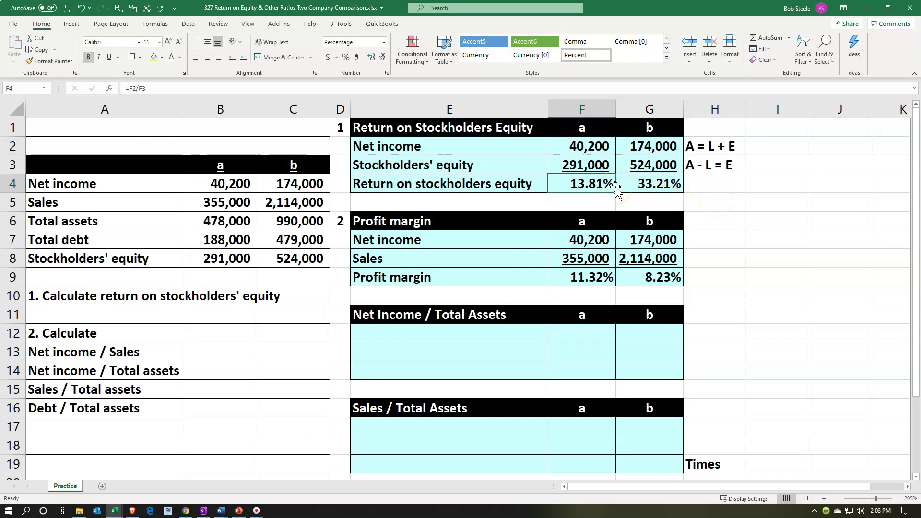
- Link E12 to the Net income label (=A4) and E13 to the Total assets label (=A6)
click(467, 354)
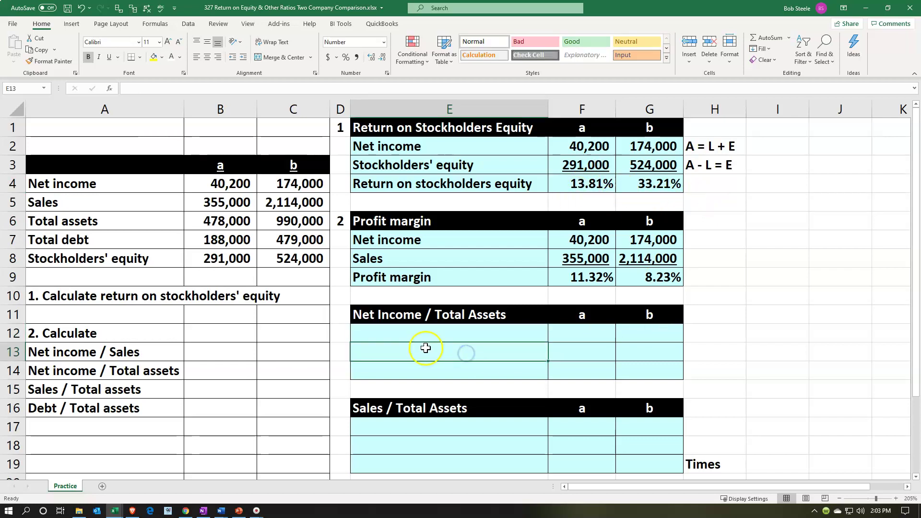
click(414, 337)
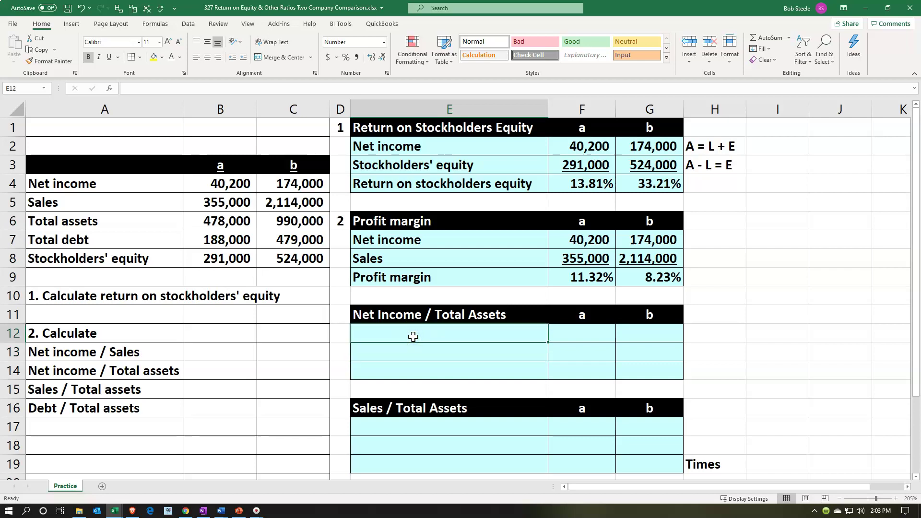
text(=)
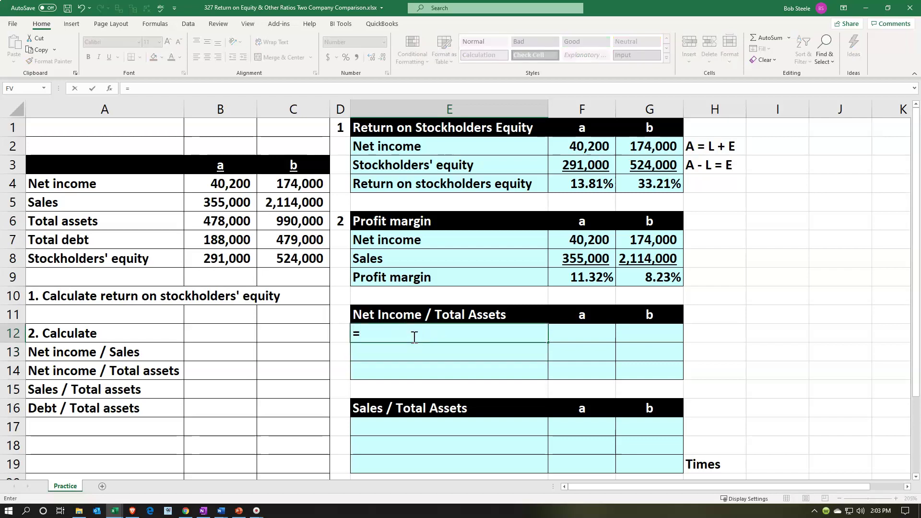
key(Left)
key(Left)
key(Left)
key(Up)
key(Up)
key(Up)
key(Up)
key(Up)
key(Up)
key(Up)
key(Up)
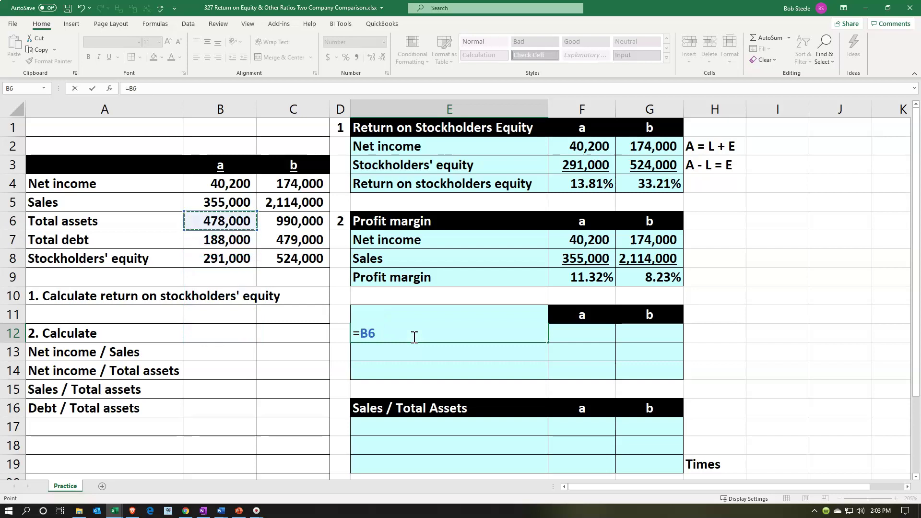
key(Left)
key(Return)
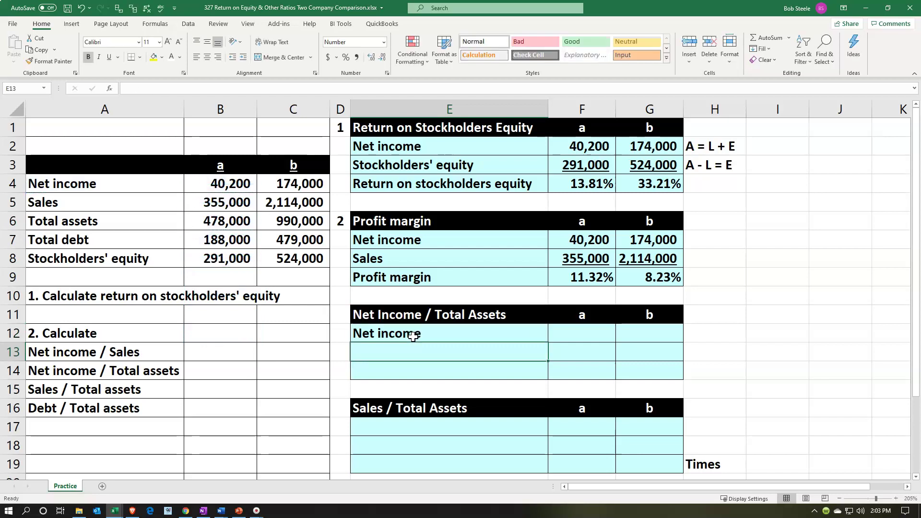
text(=)
key(Left)
key(Left)
key(Left)
key(Up)
key(Up)
key(Up)
key(Up)
key(Up)
key(Up)
key(Up)
key(Left)
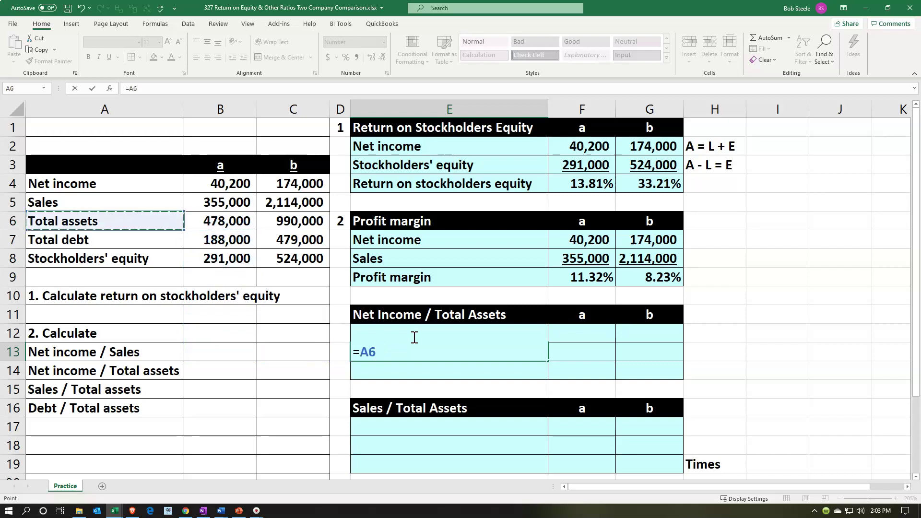
key(Return)
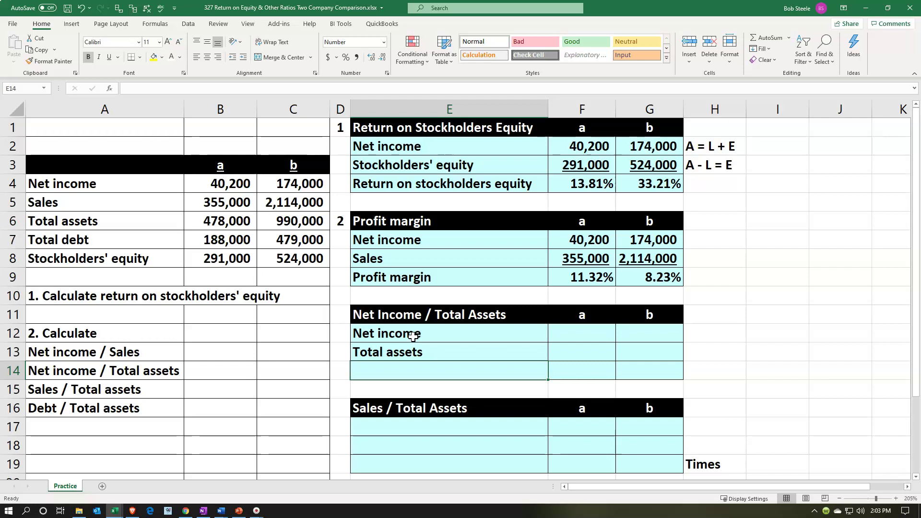
- Retitle E11 'Return on Asset' and label E14 'Return on Assets'
click(412, 319)
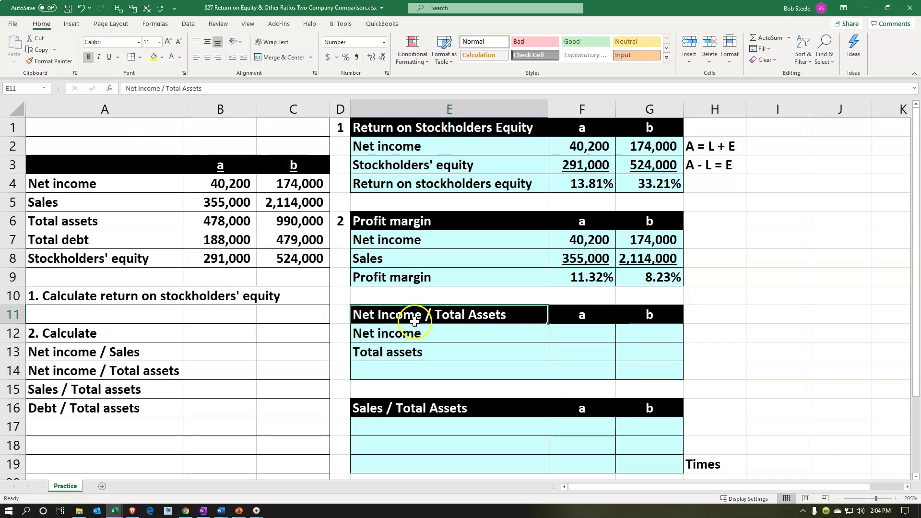
text(R)
text(tu)
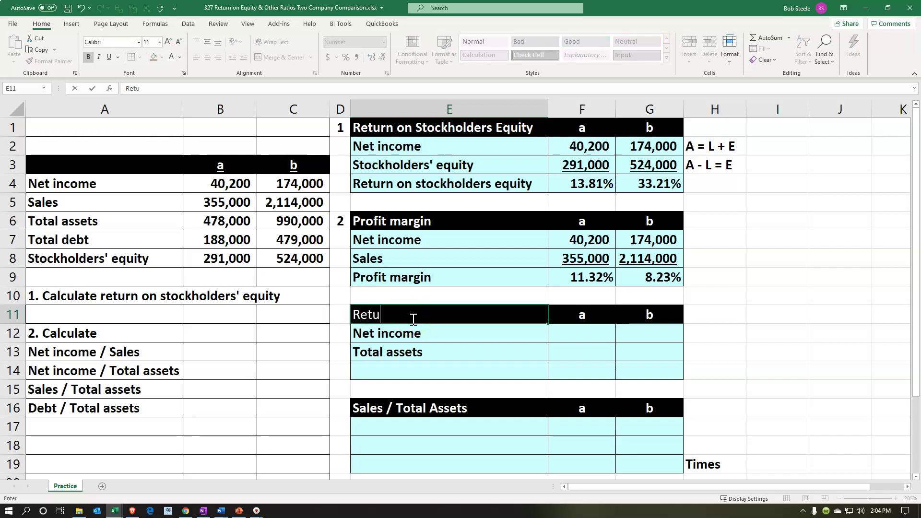
text(rn on Asset)
key(Return)
key(Return)
key(Return)
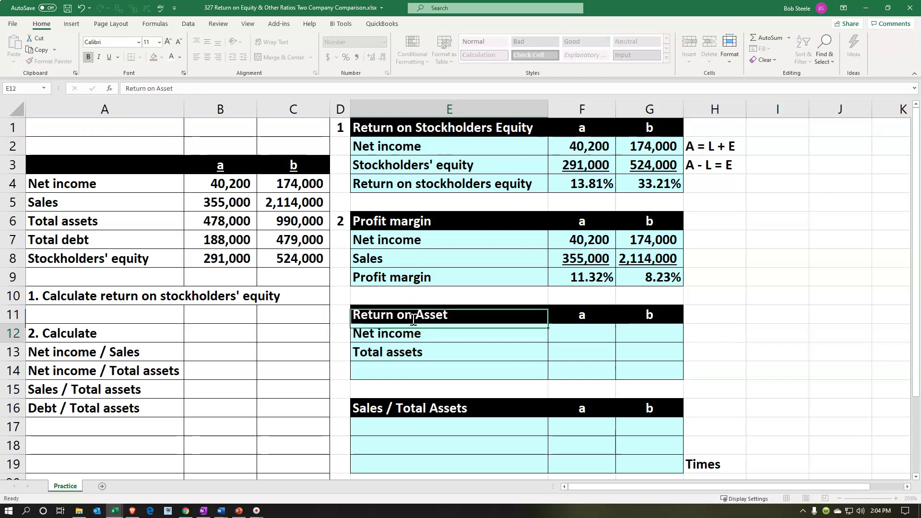
text(Retirm pm)
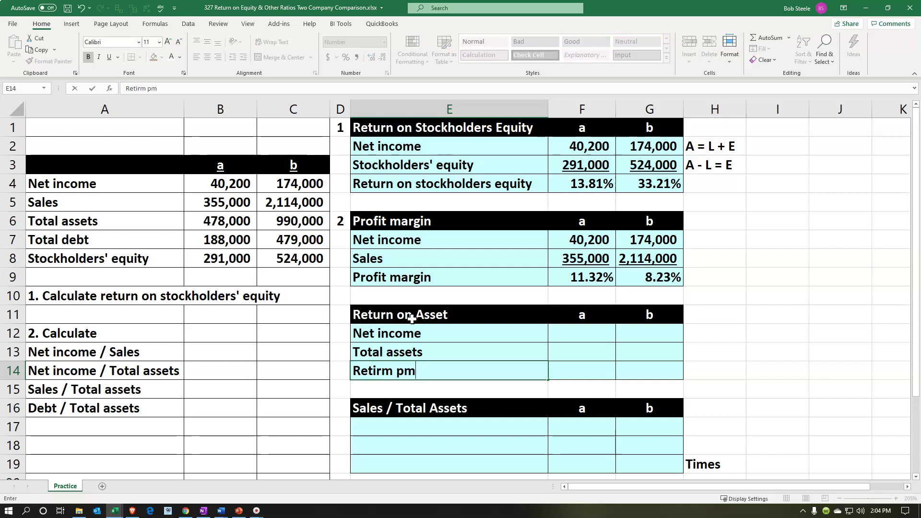
key(BackSpace)
key(BackSpace)
key(BackSpace)
key(BackSpace)
key(BackSpace)
key(BackSpace)
key(BackSpace)
key(BackSpace)
key(BackSpace)
text(Return )
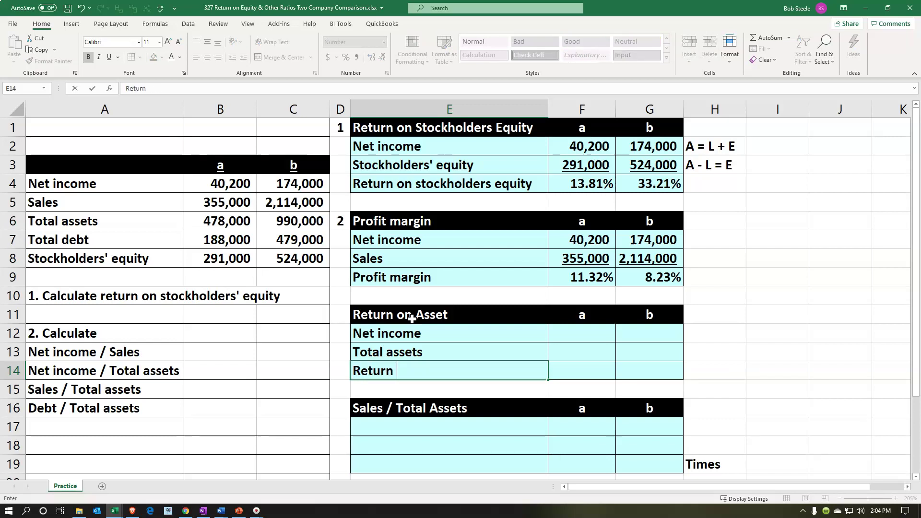
text(on Assets)
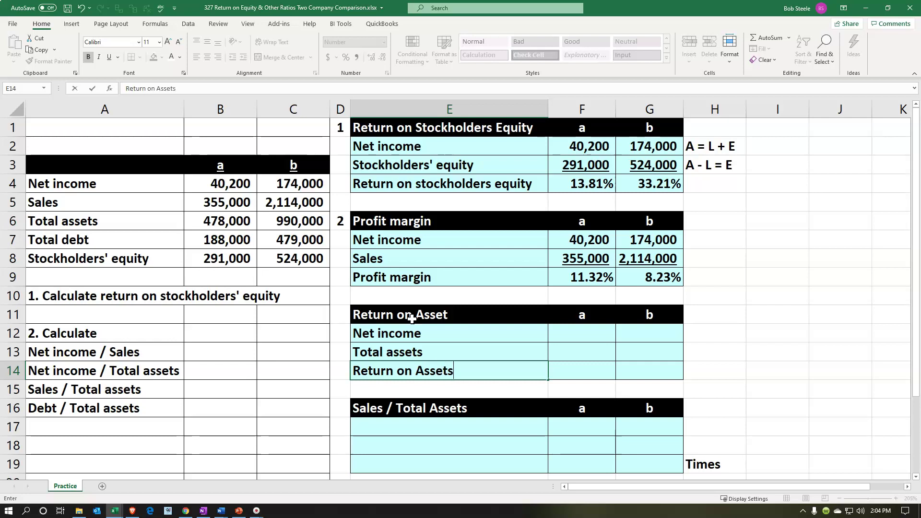
key(Tab)
key(Up)
key(Up)
- Link company a's net income 40,200 and total assets 478,000 into the table
text(=)
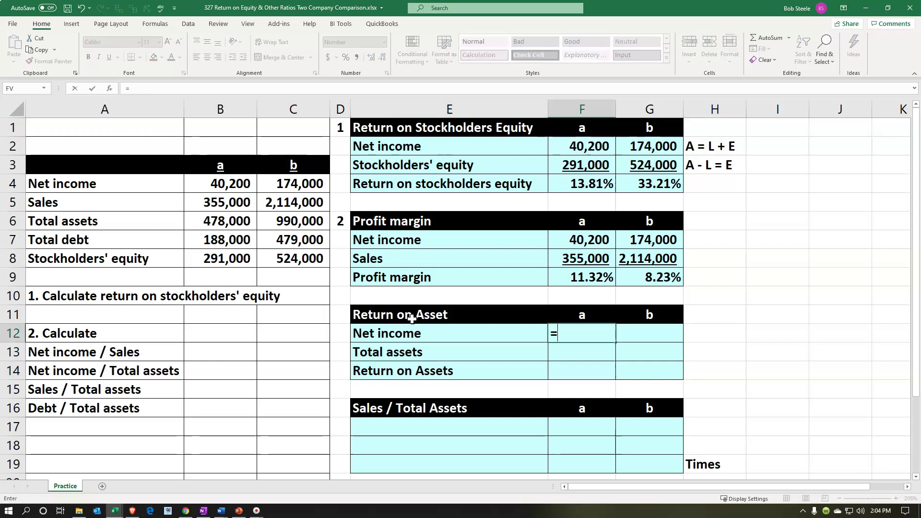
key(Left)
key(Left)
key(Left)
key(Up)
key(Up)
key(Up)
key(Up)
key(Up)
key(Up)
key(Up)
key(Left)
key(Up)
key(Return)
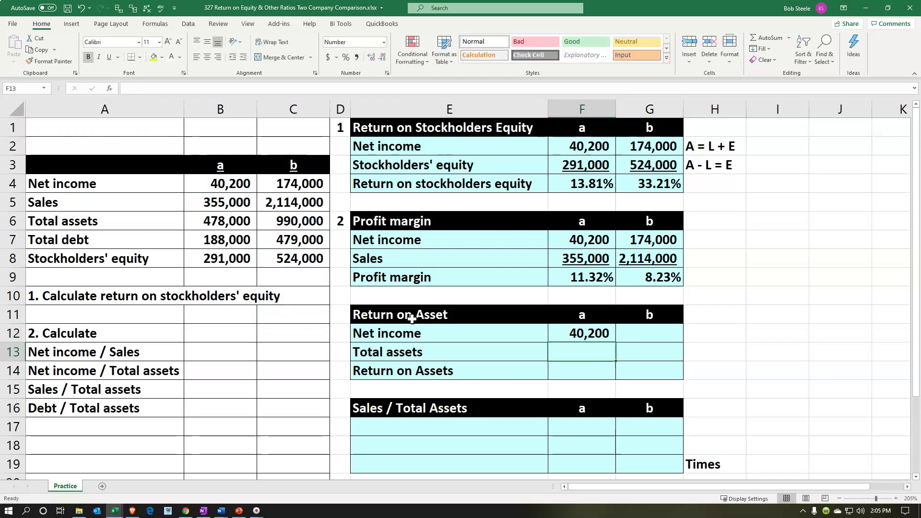
text(=)
key(Left)
key(Left)
key(Left)
key(Left)
key(Up)
key(Up)
key(Up)
key(Up)
key(Up)
key(Up)
key(Up)
key(Return)
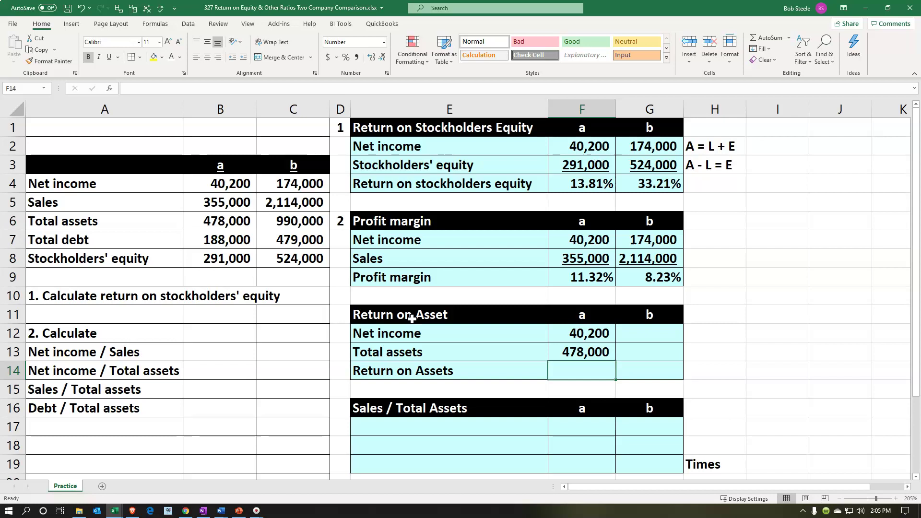
- Link company b's net income 174,000 and total assets 990,000 into the table
key(Right)
key(Up)
key(Up)
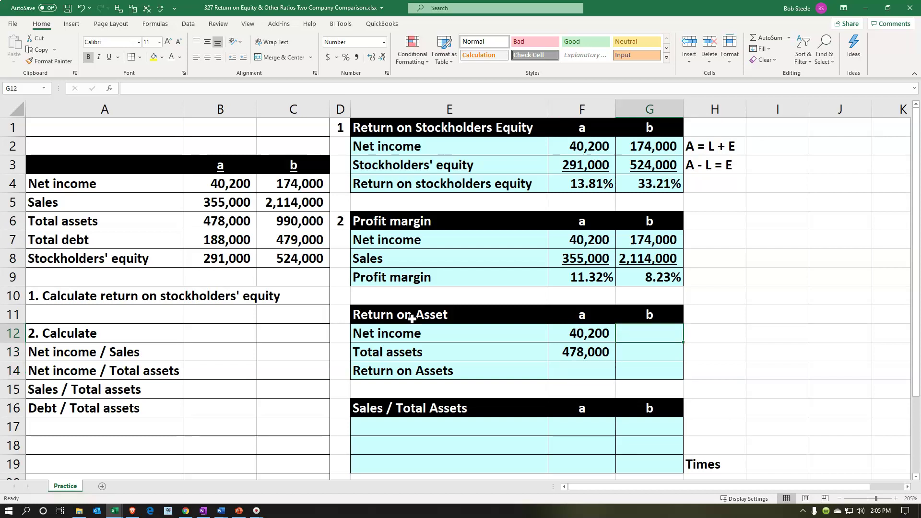
text(=)
key(Left)
key(Left)
key(Left)
key(Left)
key(Up)
key(Up)
key(Up)
key(Up)
key(Up)
key(Up)
key(Up)
key(Up)
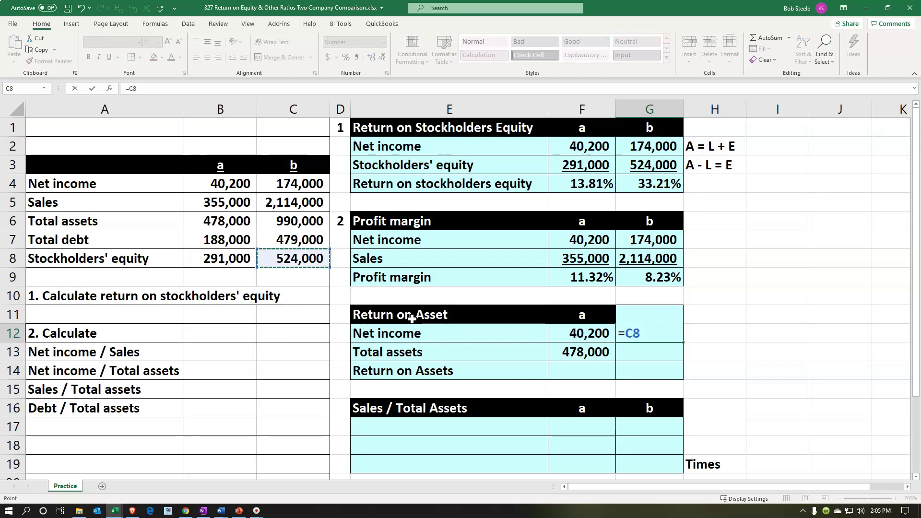
key(Left)
key(Return)
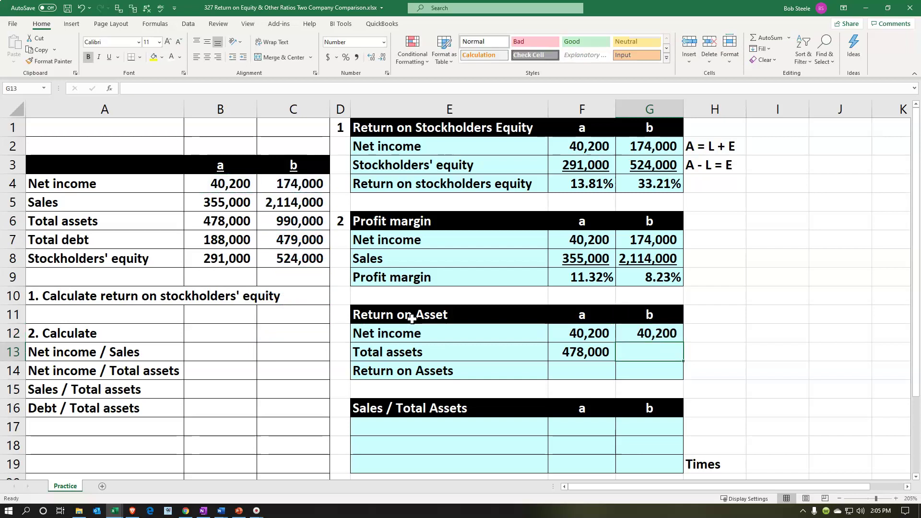
text(=)
key(Left)
key(Left)
key(Left)
key(Left)
key(Up)
key(Up)
key(Up)
key(Up)
key(Up)
- Enter a net income divided by total assets formula for company a's return on assets
key(Up)
key(Up)
key(Return)
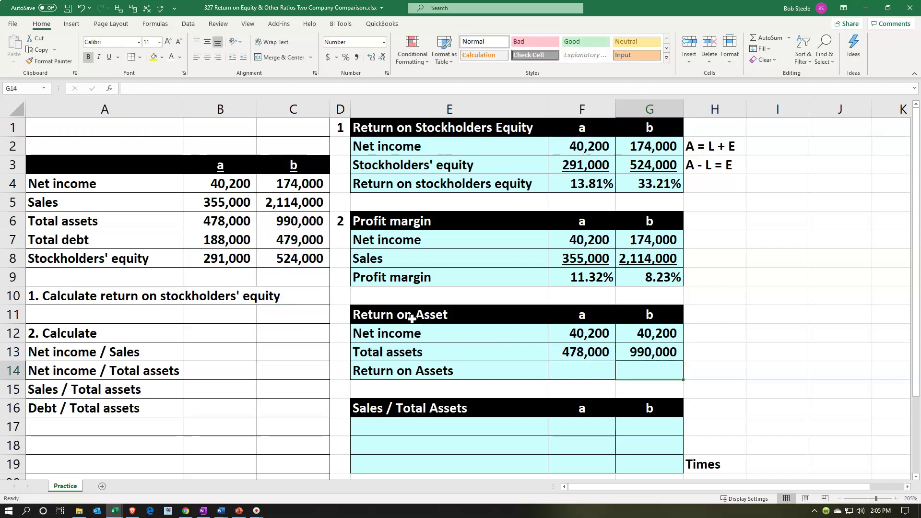
key(Left)
text(=)
key(Up)
key(Up)
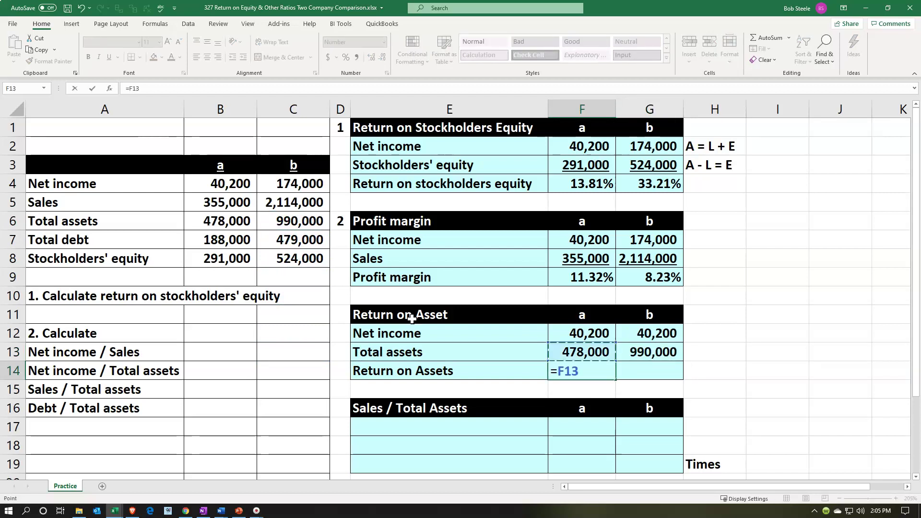
text(/)
key(Up)
key(Return)
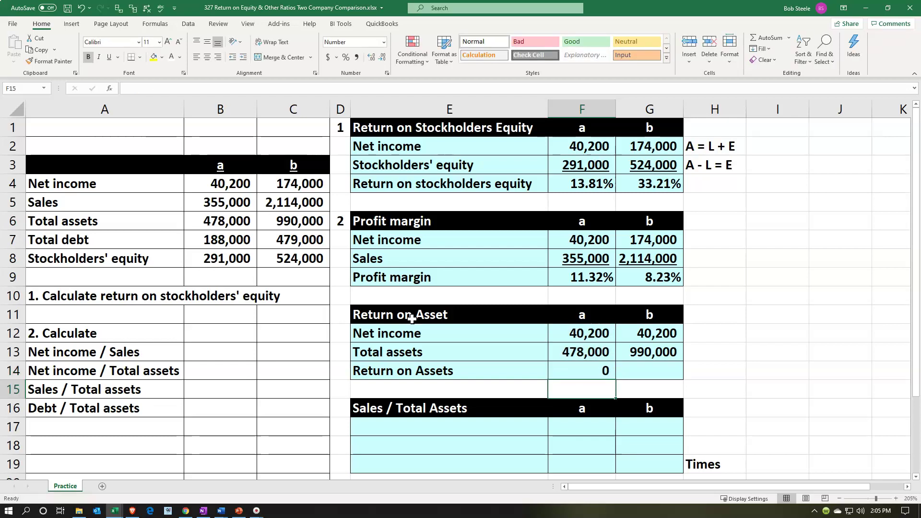
- Re-link company b's net income in G12 with =C4
key(Up)
key(Up)
key(Right)
key(Up)
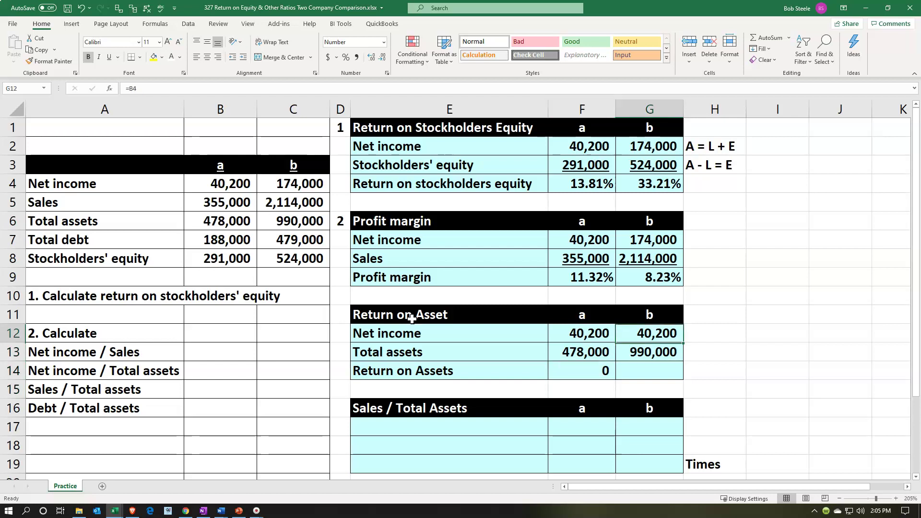
text(=)
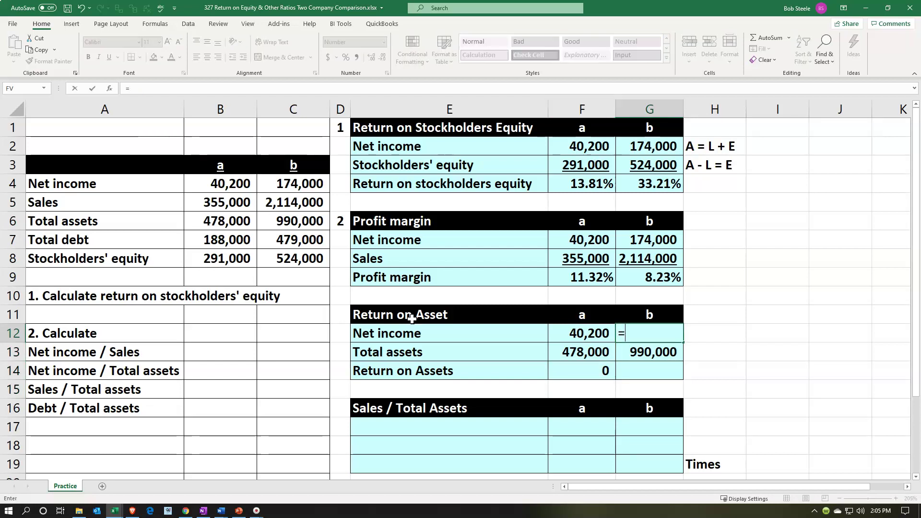
key(Left)
key(Left)
key(Left)
key(Left)
key(Up)
key(Up)
key(Up)
key(Up)
key(Up)
key(Up)
key(Up)
key(Up)
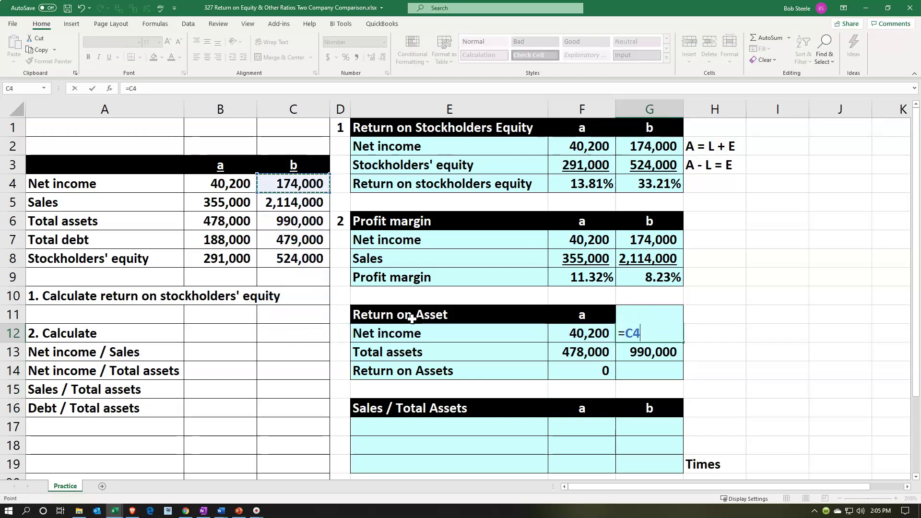
key(Return)
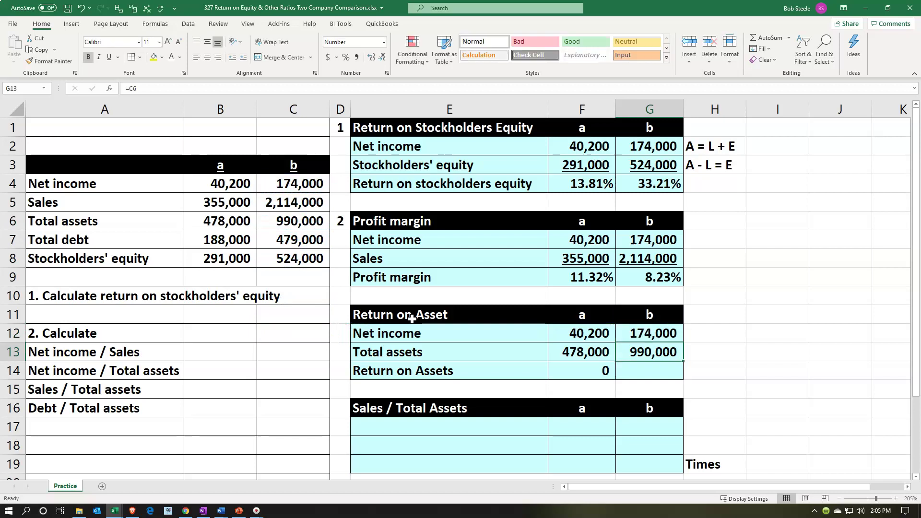
key(Down)
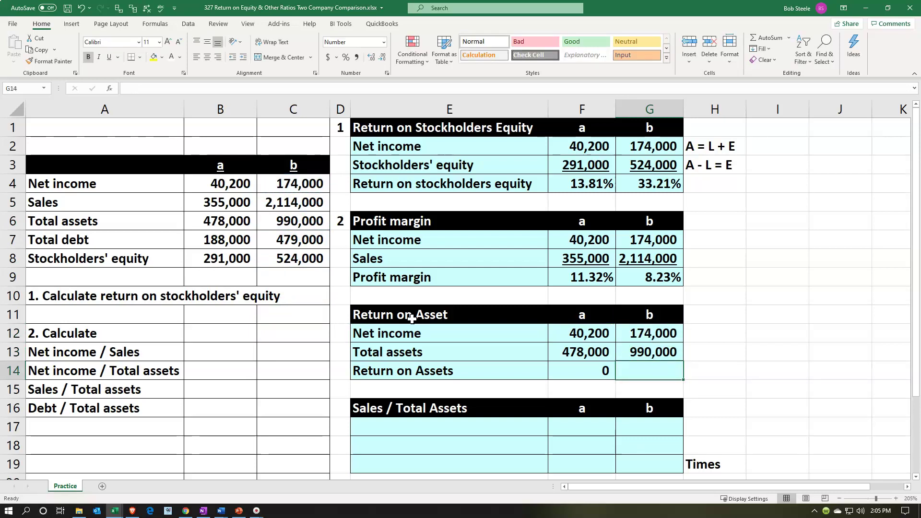
- Format company a's return on assets as a percentage with two decimals, 8.41%
click(580, 372)
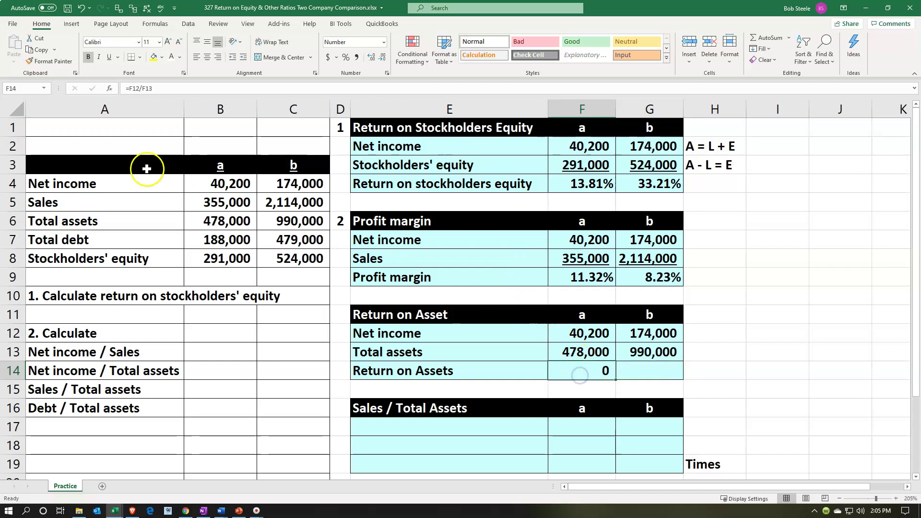
click(345, 58)
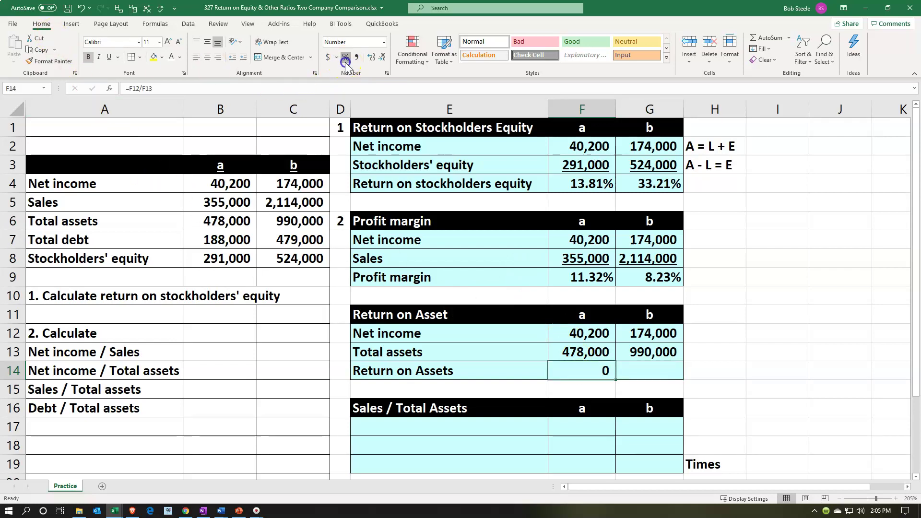
click(372, 58)
click(372, 58)
- Compute company b's return on assets as =G12/G13, formatted to match, giving 17.58%
click(654, 370)
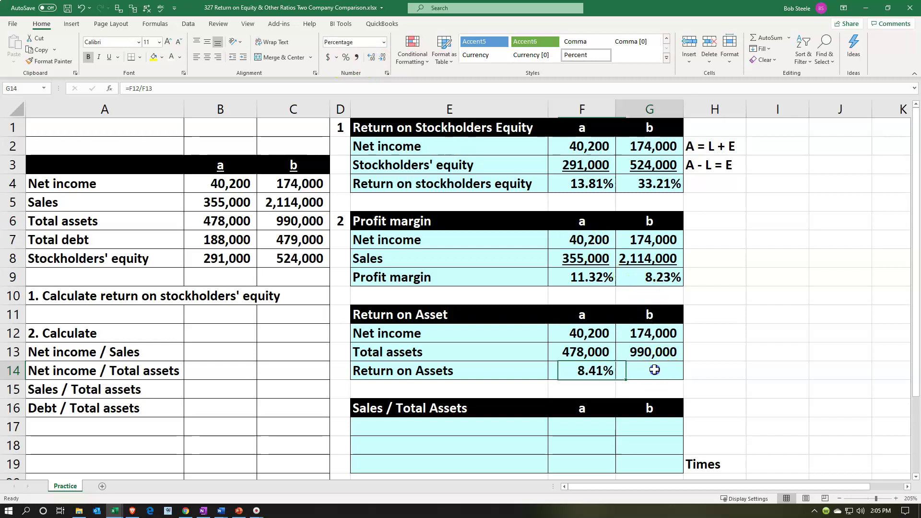
text(=)
key(Up)
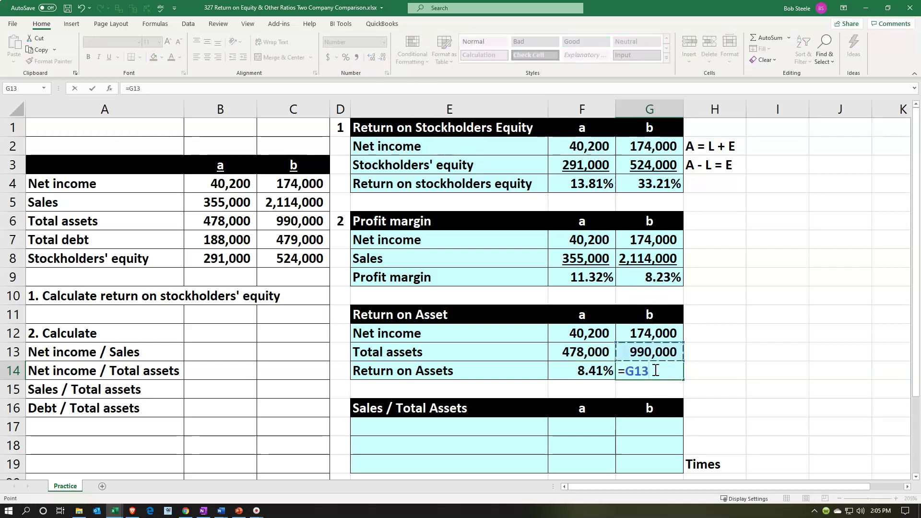
key(Up)
text(/)
key(Up)
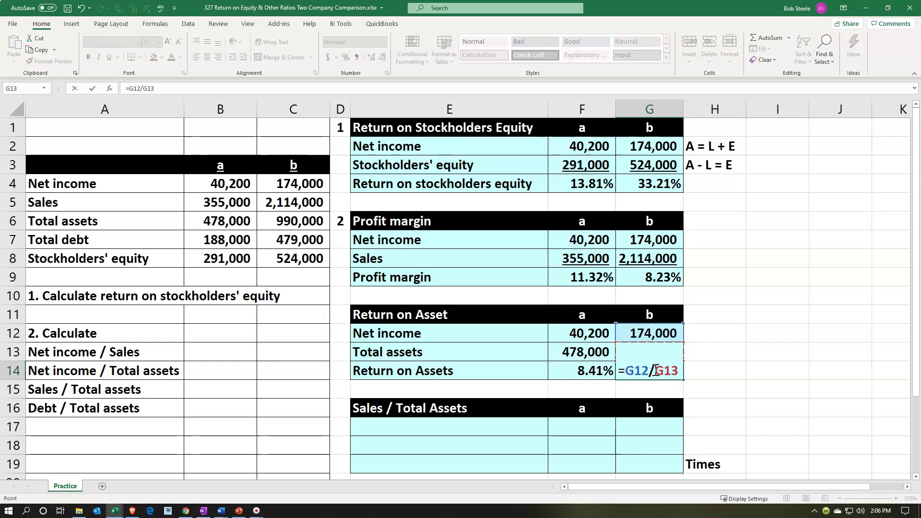
key(Return)
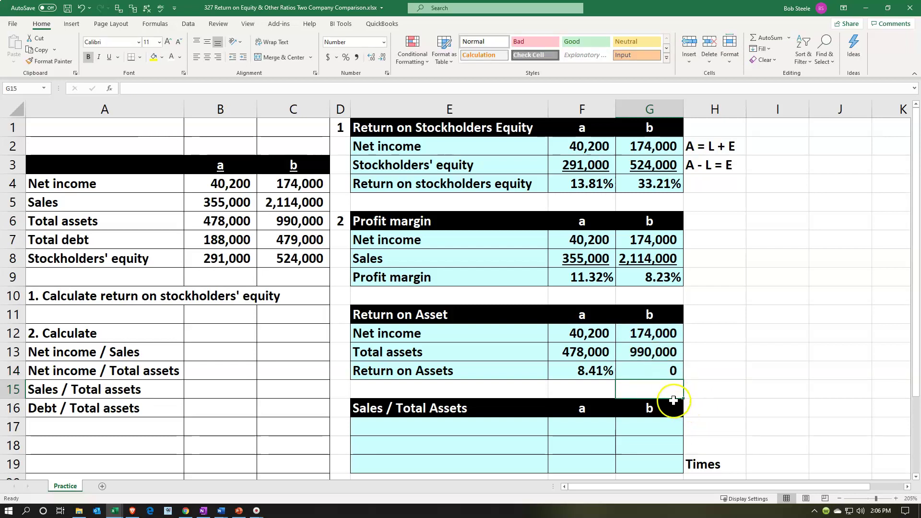
click(597, 368)
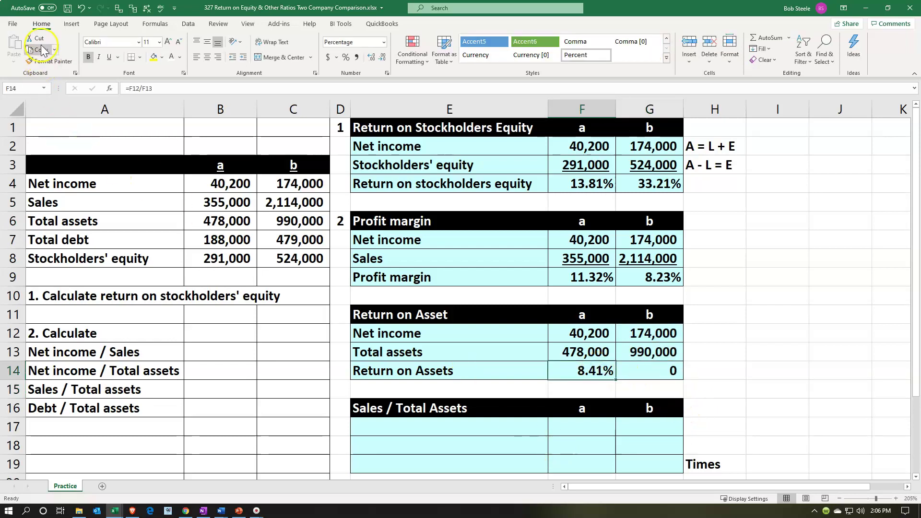
click(43, 63)
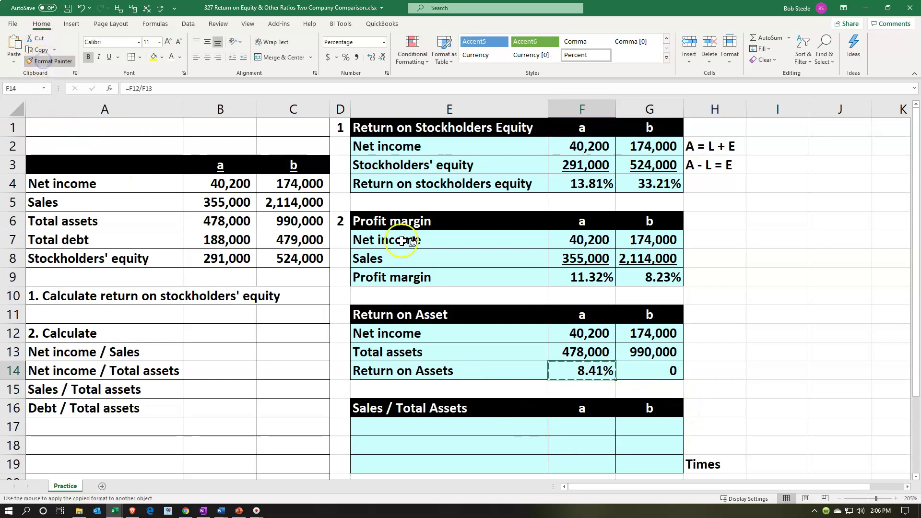
click(668, 372)
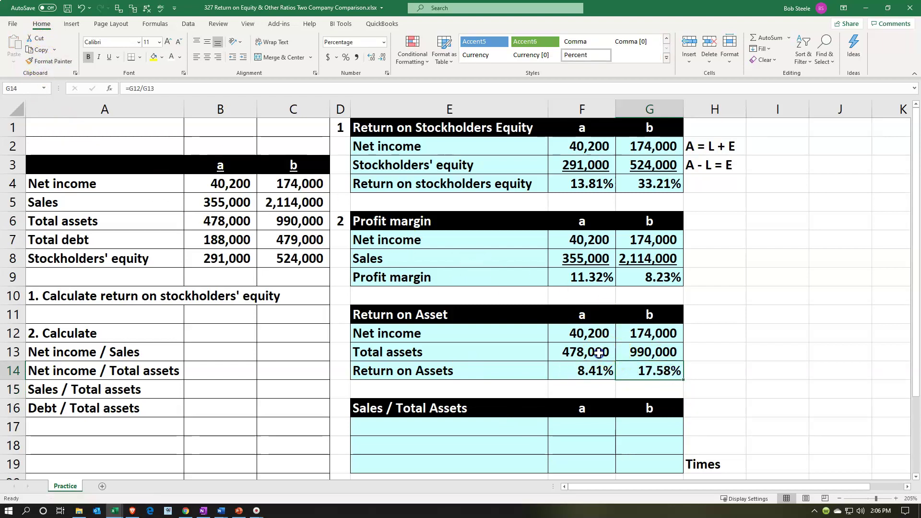
- Underline both total assets figures in F13:G13
drag(600, 353, 628, 348)
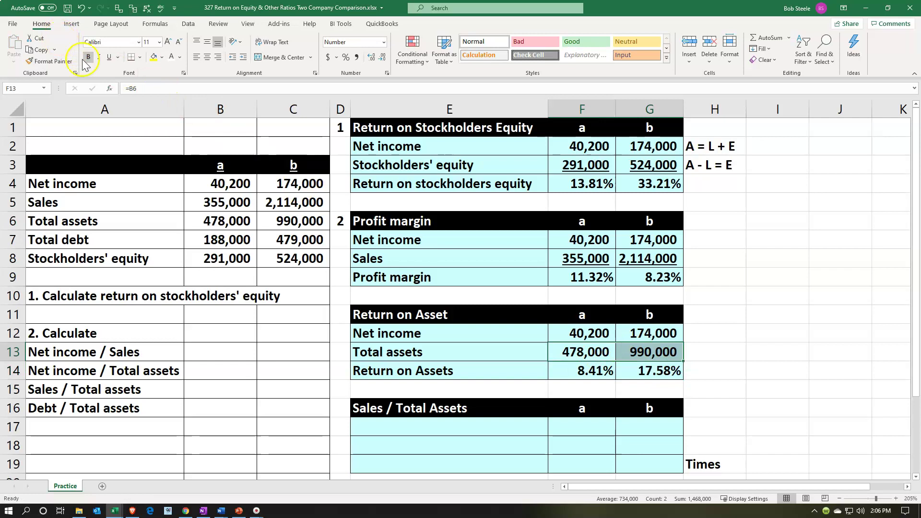
click(108, 57)
click(475, 268)
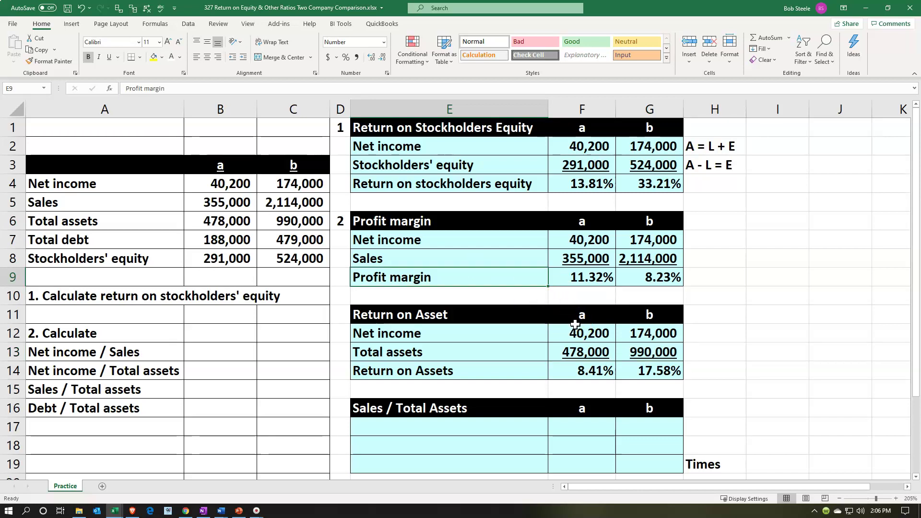
click(593, 371)
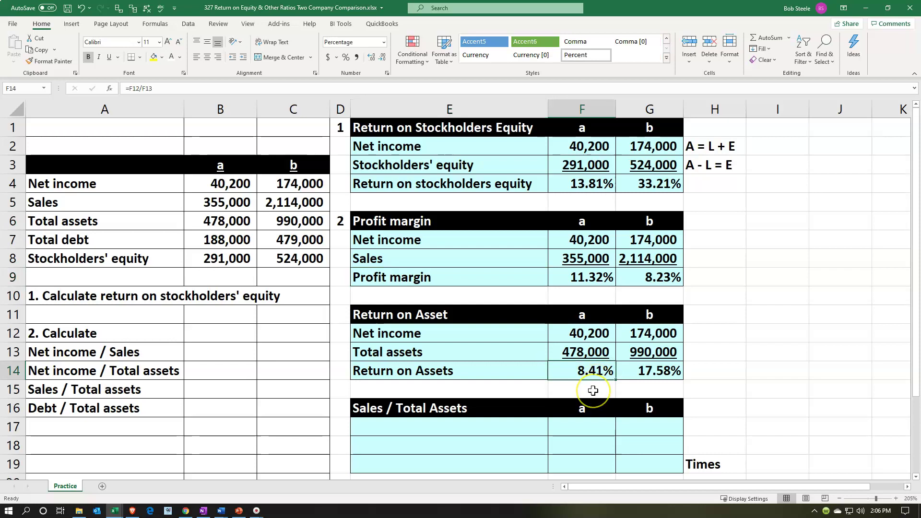
click(653, 370)
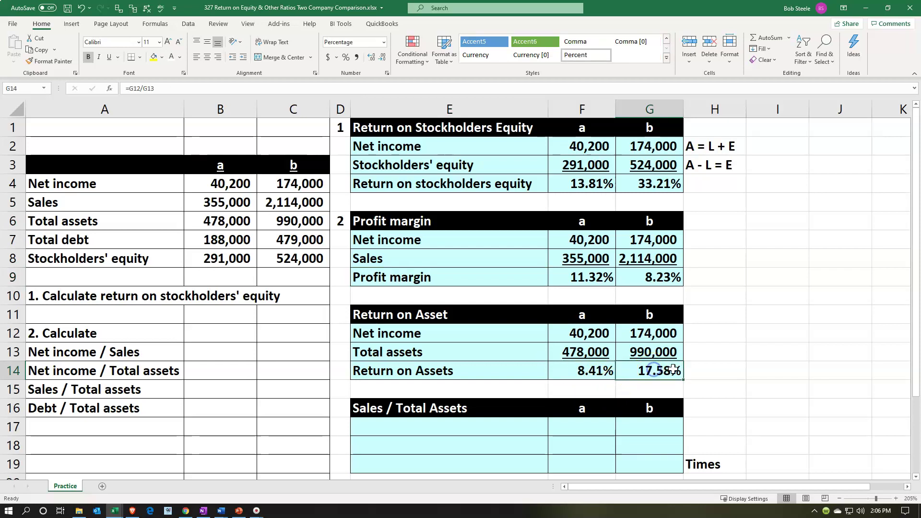
click(673, 386)
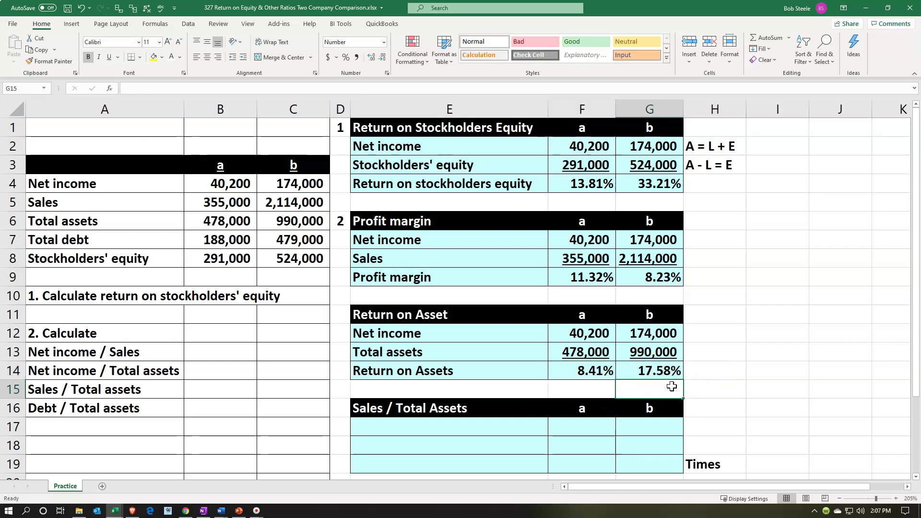
click(587, 277)
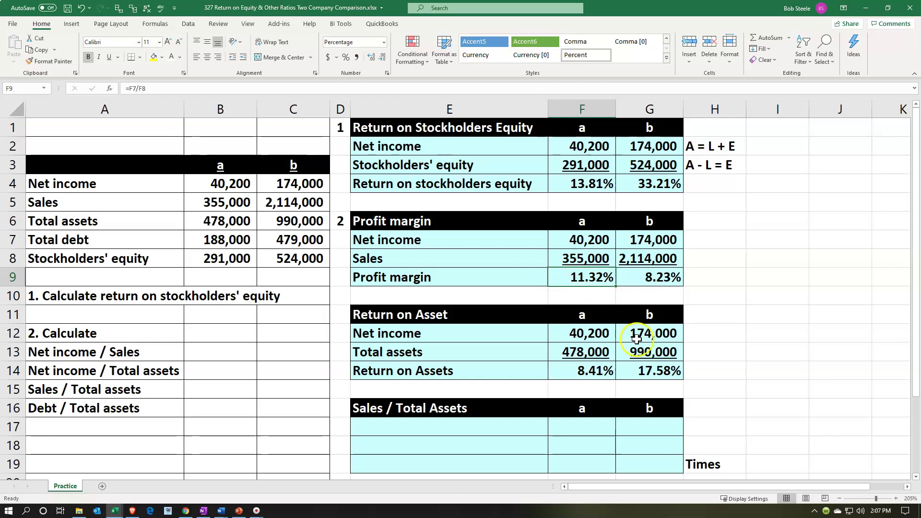
click(631, 368)
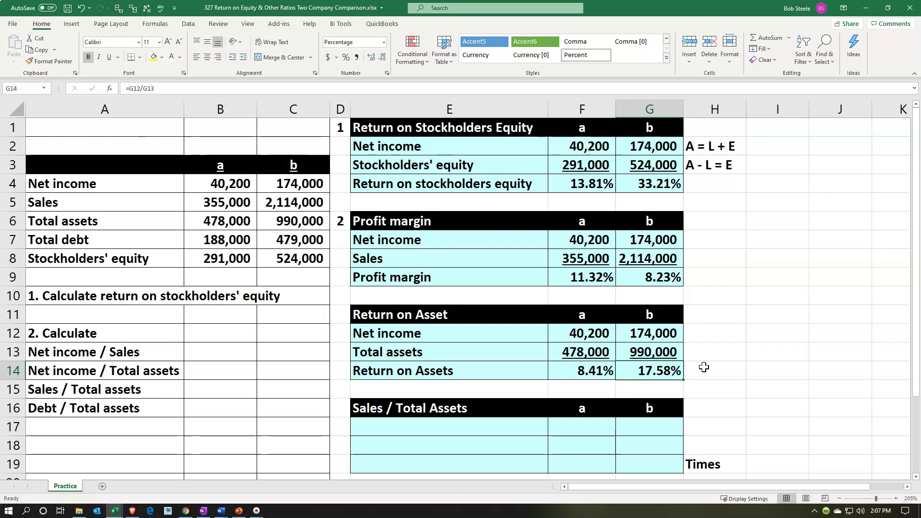
click(665, 280)
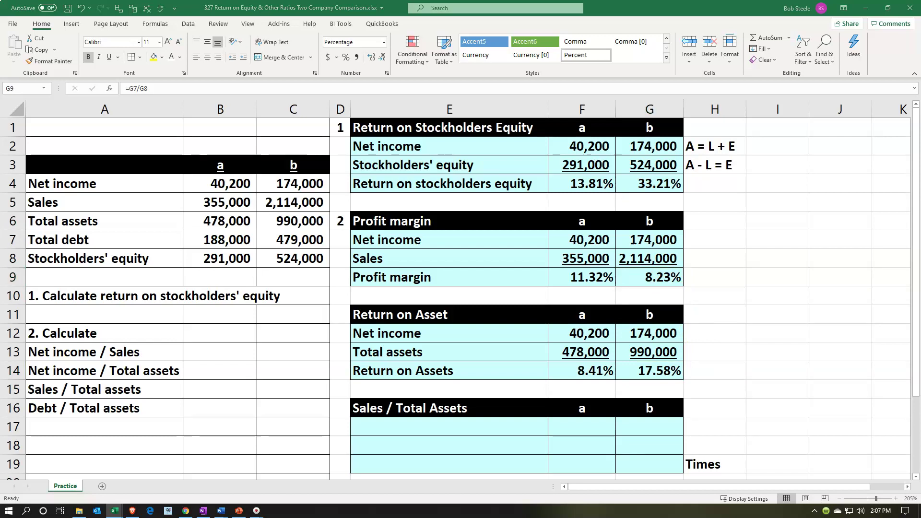
- Link the fourth table's row labels to the Sales and Total assets labels
scroll(412, 365, down, 1)
click(412, 366)
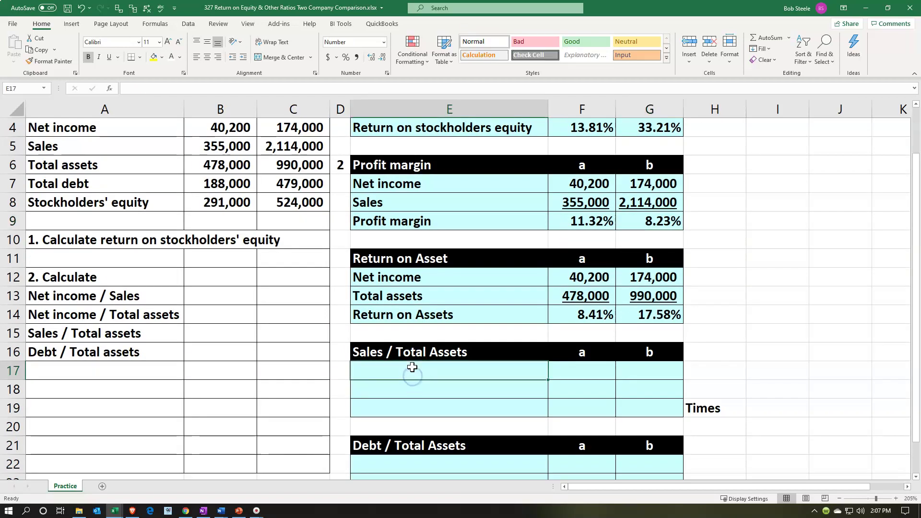
text(=)
key(Left)
key(Left)
key(Left)
key(Left)
key(Up)
key(Up)
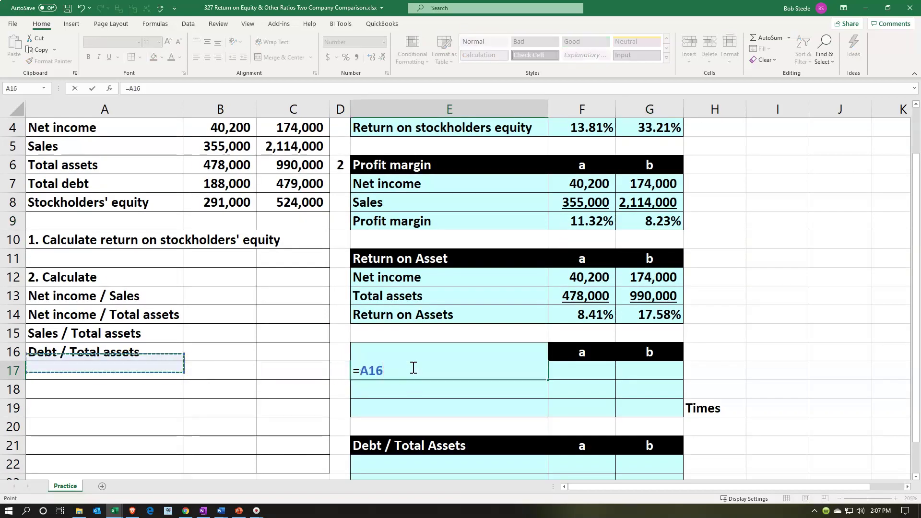
key(Up)
key(Up)
key(Up)
key(Up)
key(Up)
key(Up)
key(Up)
key(Up)
key(Up)
key(Up)
key(Return)
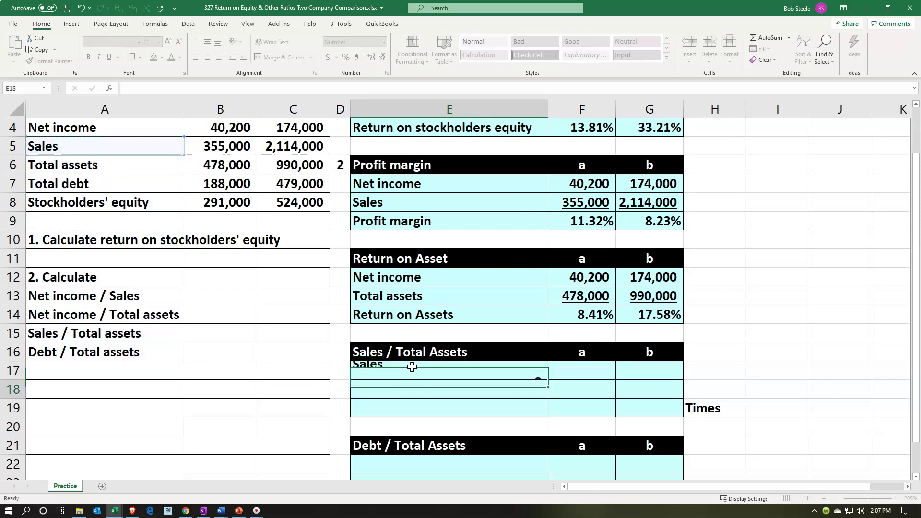
text(+)
key(Left)
key(Left)
key(Left)
key(Up)
key(Up)
key(Up)
key(Up)
key(Up)
key(Up)
key(Up)
key(Up)
key(Up)
key(Up)
key(Up)
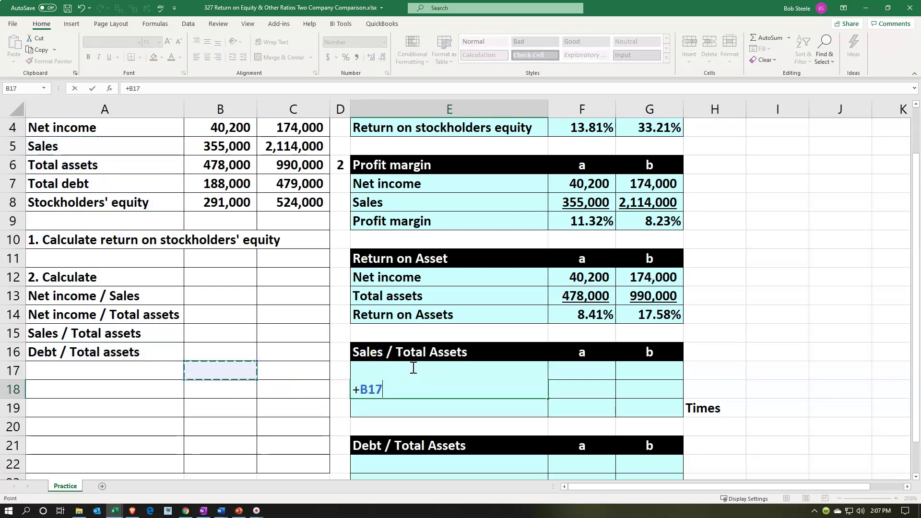
key(Left)
key(Up)
key(Return)
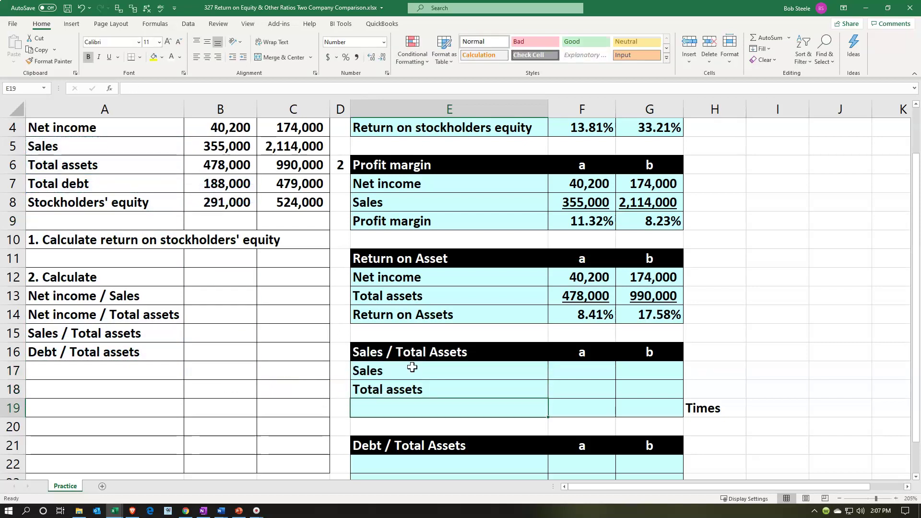
- Title the fourth table 'Asset Turnover' and label its result row 'Asset Turnover'
click(439, 353)
text(Asset Turnover)
click(421, 419)
click(410, 409)
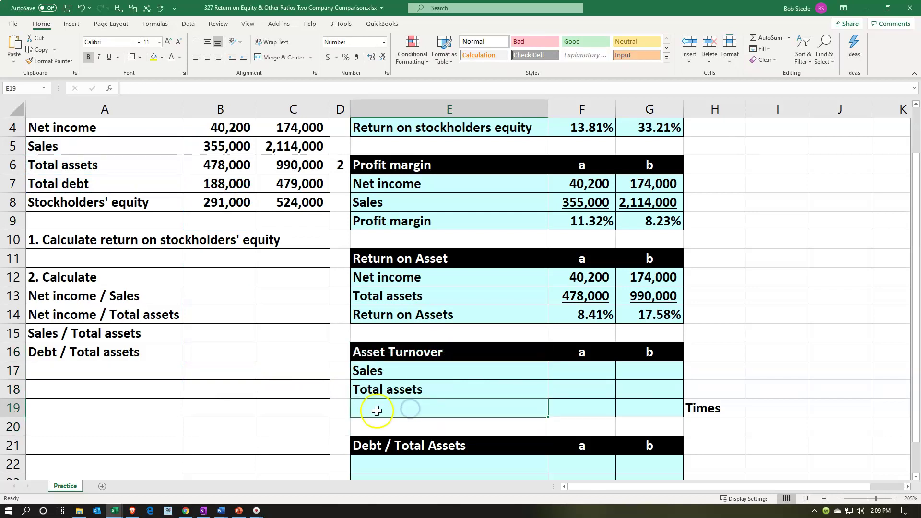
text(Asset Turnover)
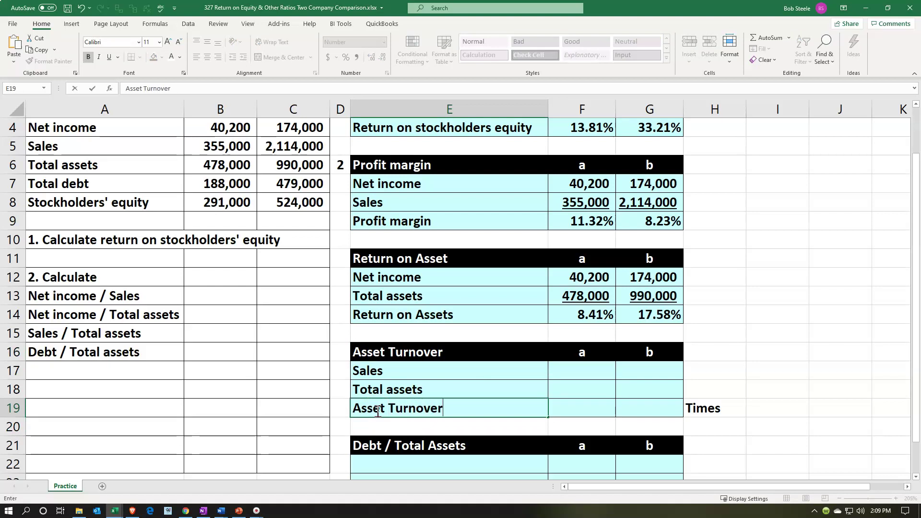
key(Return)
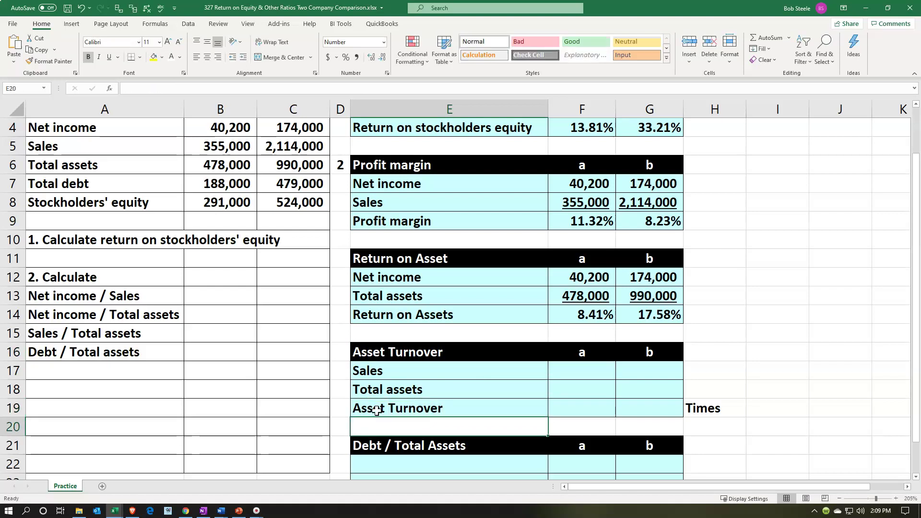
scroll(377, 421, down, 1)
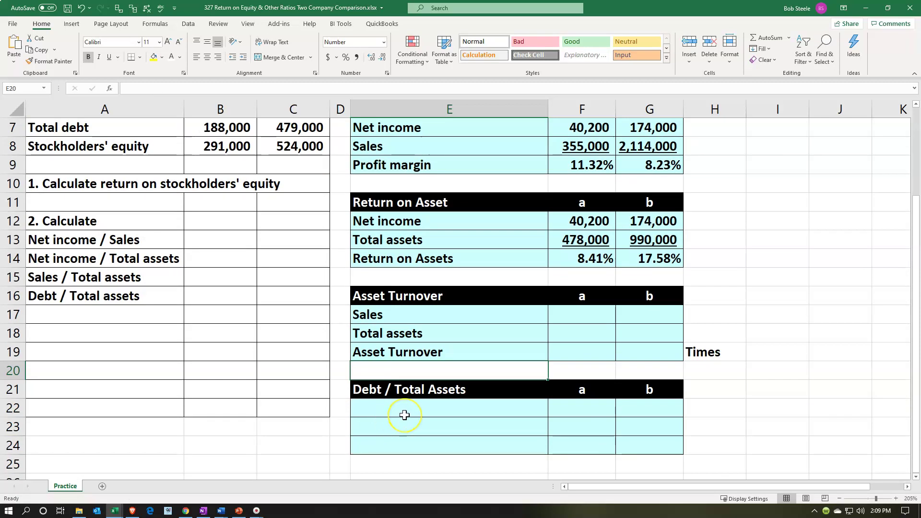
- Link company a's sales 355,000 (=B5) and total assets 478,000 (=B6)
click(414, 332)
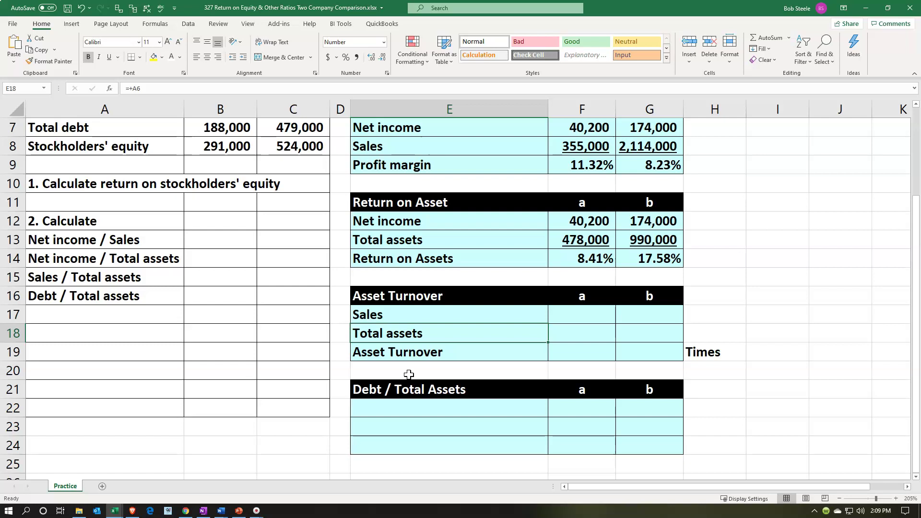
key(Right)
key(Up)
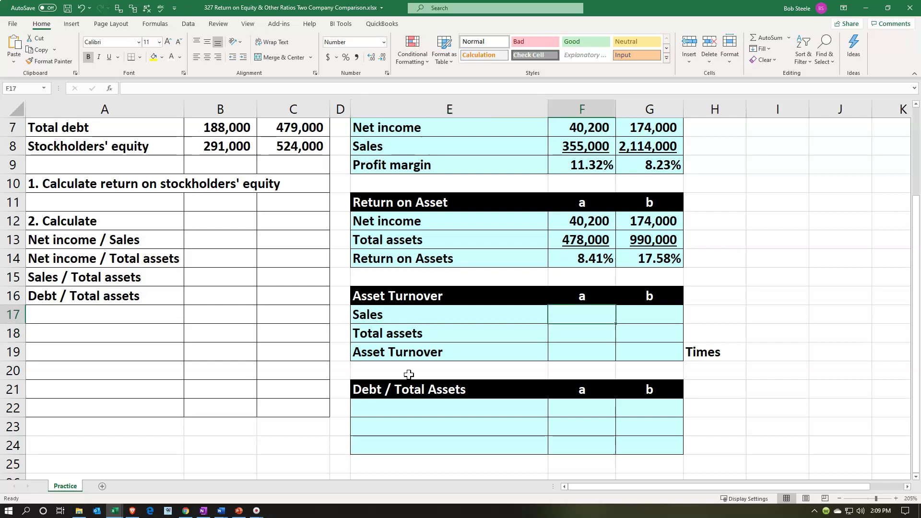
text(=)
key(Left)
key(Left)
key(Left)
key(Left)
key(Left)
key(Up)
key(Up)
key(Up)
key(Up)
key(Up)
key(Up)
key(Up)
key(Up)
key(Up)
key(Up)
key(Up)
key(Up)
key(Up)
key(Up)
key(Up)
key(Down)
key(Down)
key(Down)
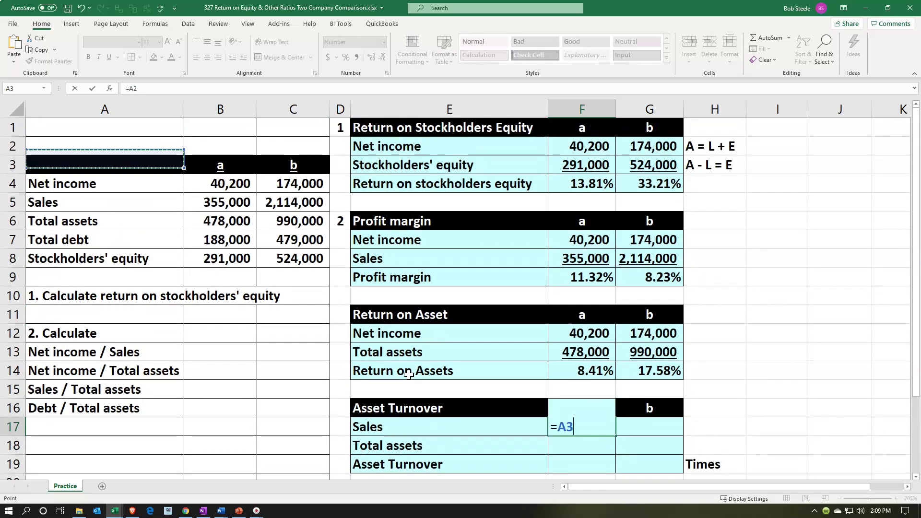
key(Right)
key(Return)
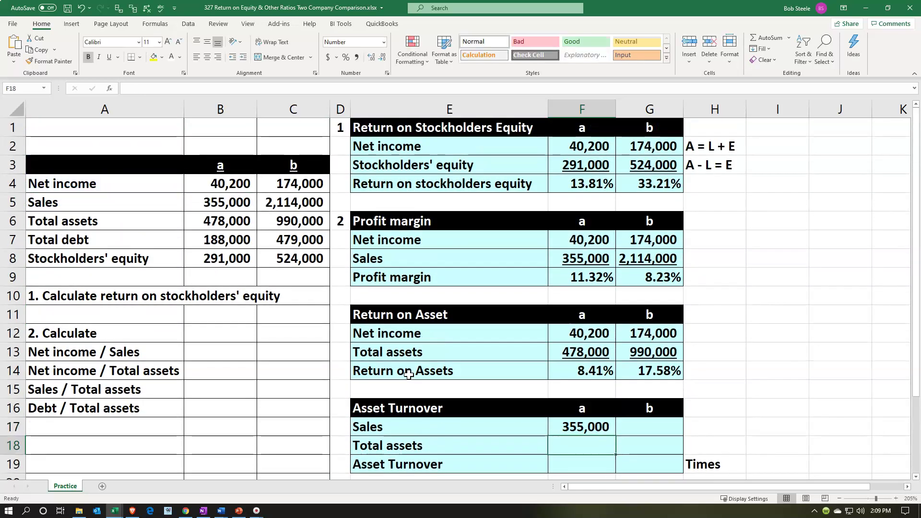
text(=)
key(Left)
key(Left)
key(Up)
key(Up)
key(Up)
key(Up)
key(Up)
key(Up)
key(Up)
key(Up)
key(Up)
key(Up)
key(Up)
key(Up)
key(Left)
key(Return)
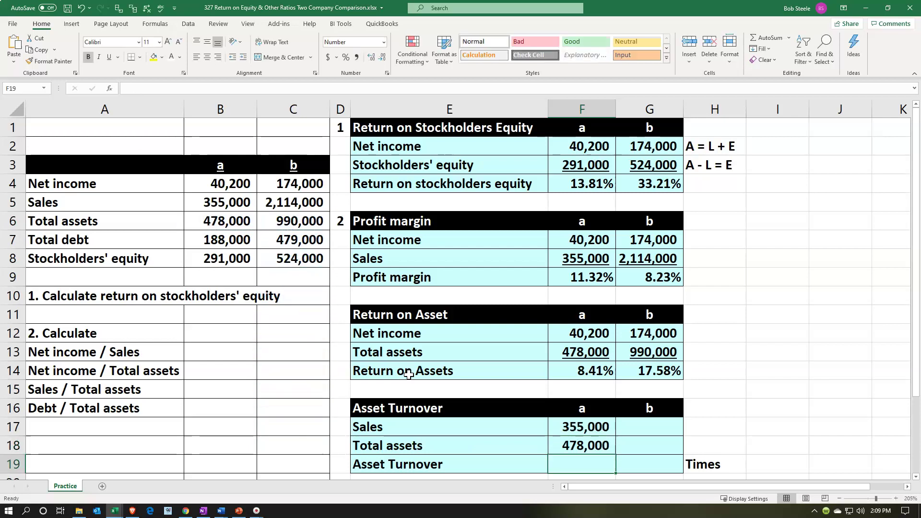
- Link company b's sales 2,114,000 (=C5) and total assets 990,000 (=C6)
key(Up)
key(Up)
key(Right)
text(=)
key(Left)
key(Left)
key(Left)
key(Left)
key(Up)
key(Up)
key(Up)
key(Up)
key(Up)
key(Up)
key(Up)
key(Up)
key(Up)
key(Up)
key(Up)
key(Up)
key(Return)
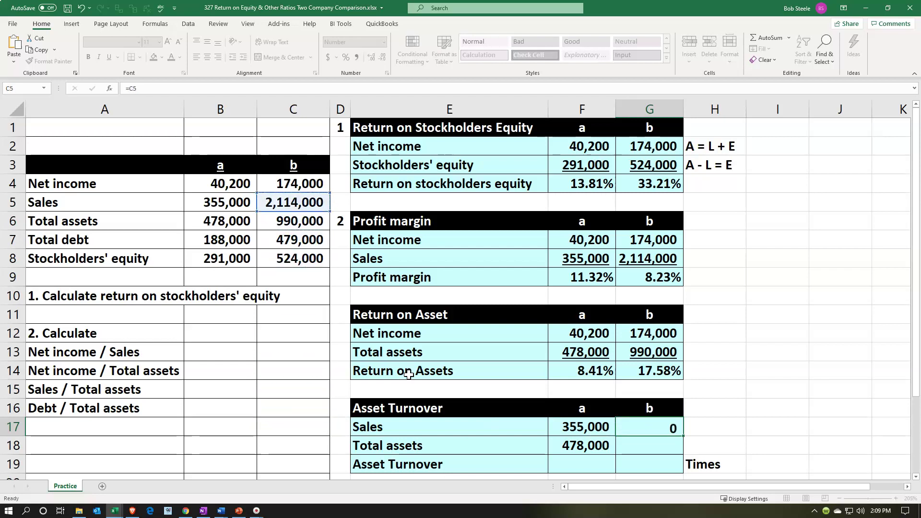
text(=)
key(Left)
key(Left)
key(Left)
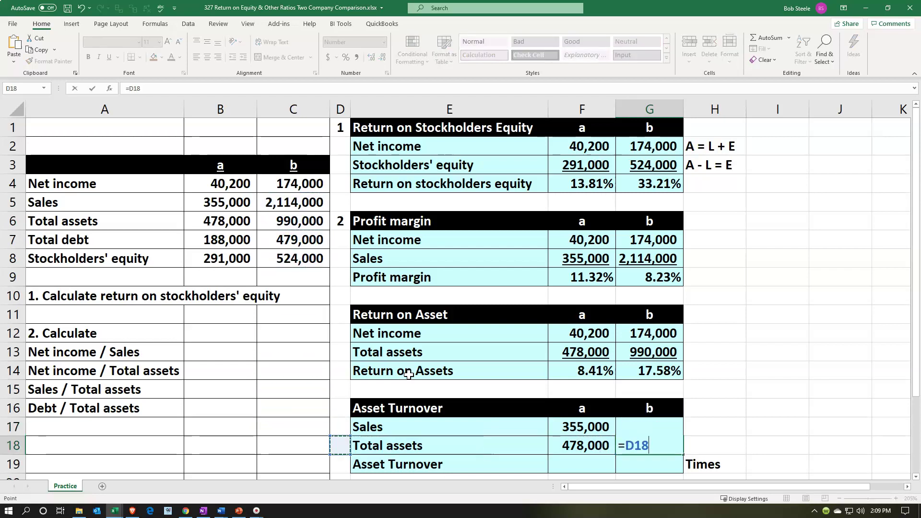
key(Up)
key(Up)
key(Up)
key(Up)
key(Up)
key(Up)
key(Up)
key(Up)
key(Up)
key(Up)
key(Up)
key(Up)
key(Left)
key(Return)
key(Left)
text(=)
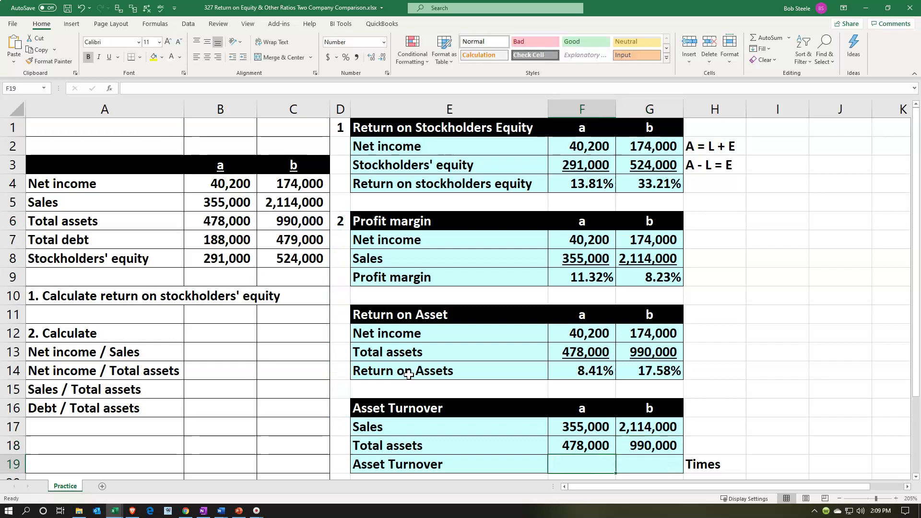
key(Up)
key(Up)
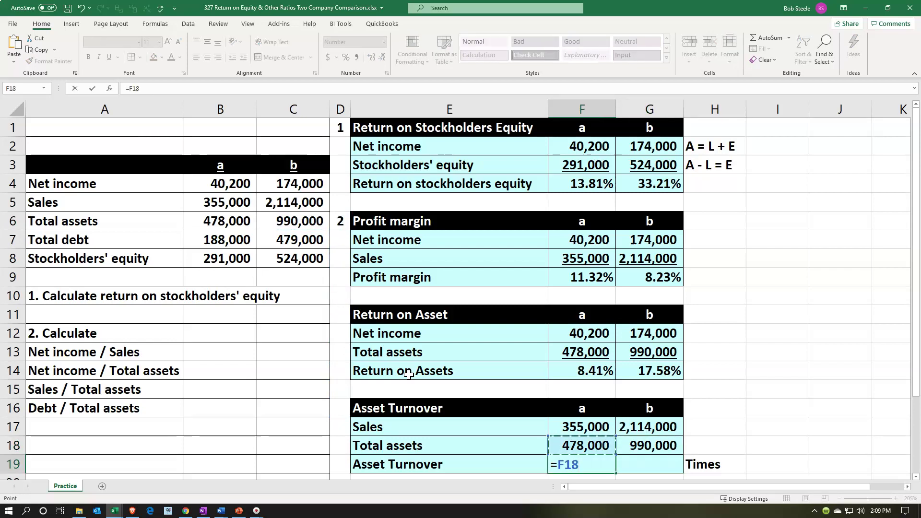
- Finish company a's asset turnover =F17/F18 and show two decimals, 0.74
text(/)
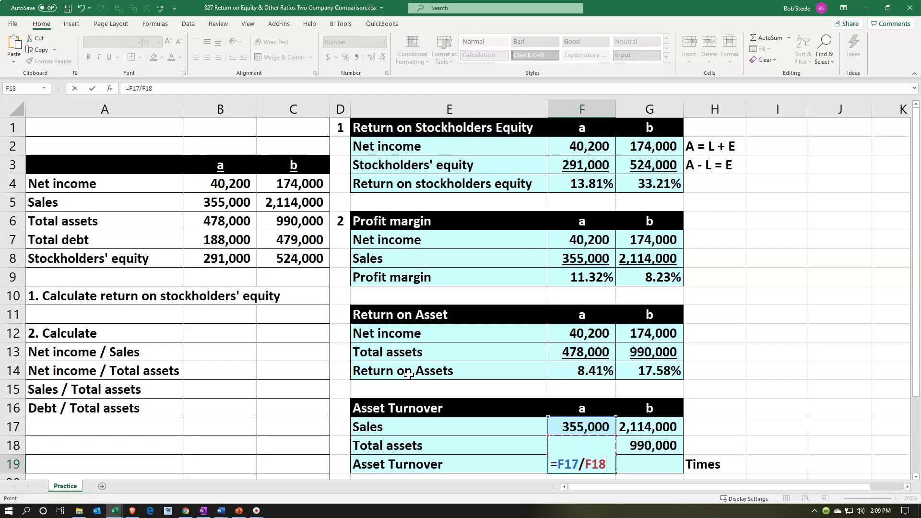
key(Return)
key(Up)
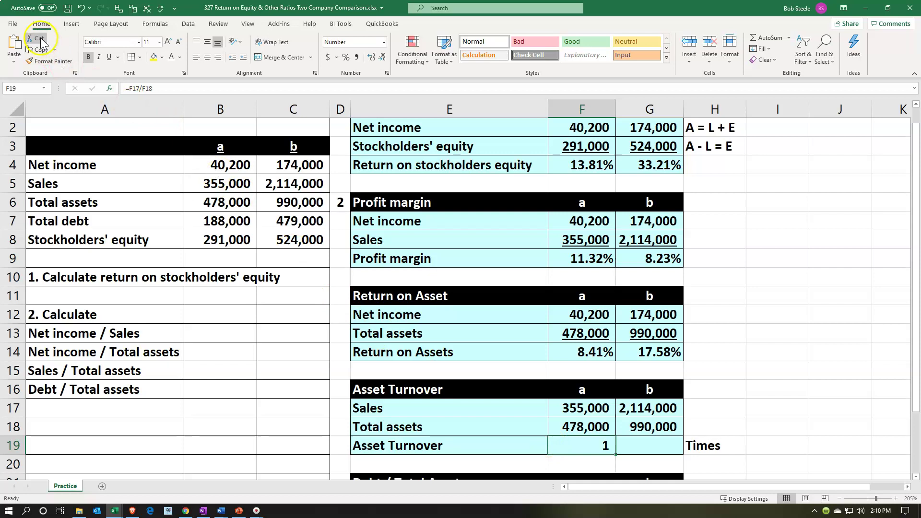
click(370, 57)
click(370, 58)
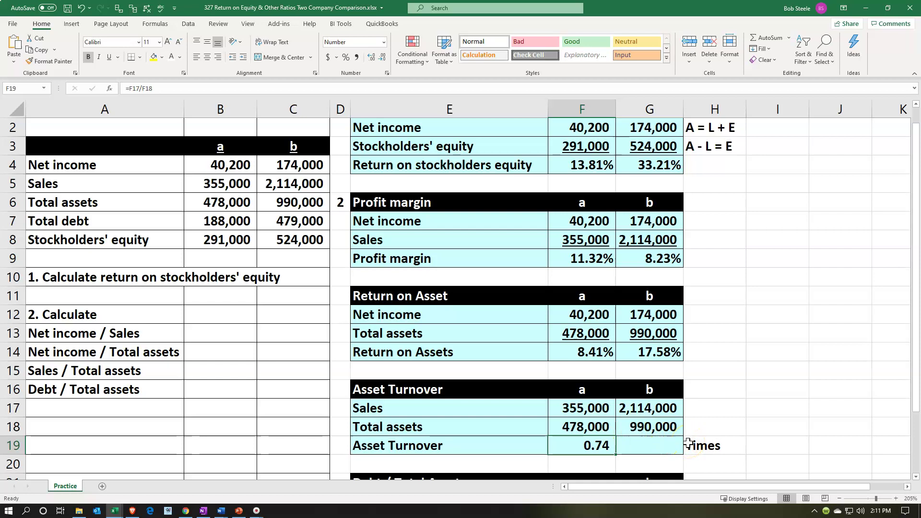
- Enter company b's asset turnover formula =G17/G18 in G19
click(668, 449)
click(668, 447)
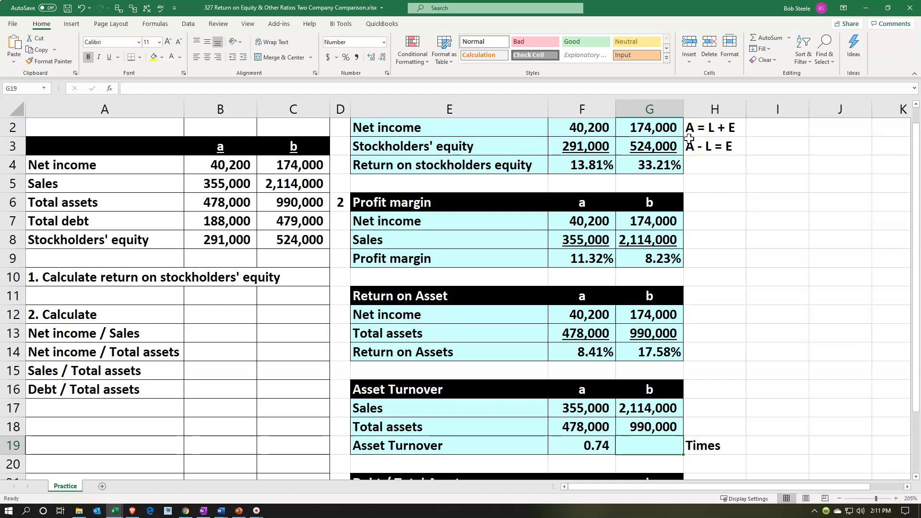
scroll(672, 139, down, 2)
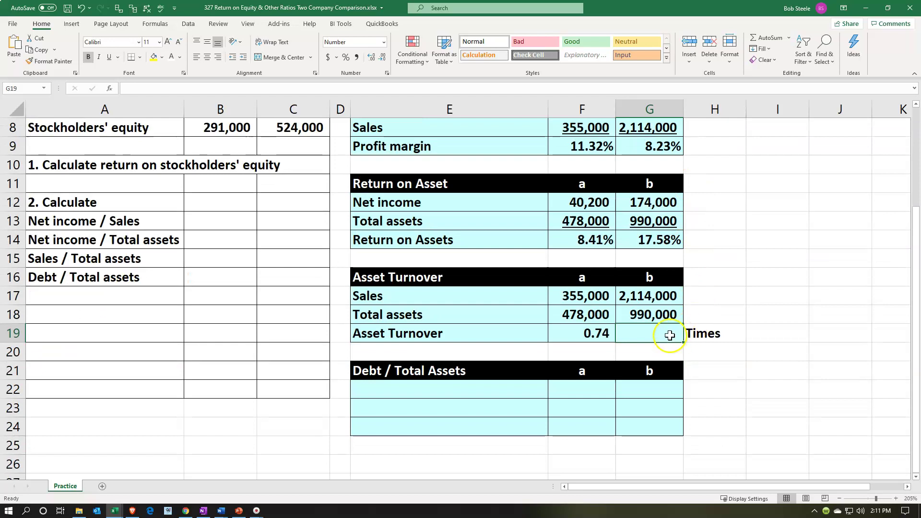
text(=)
key(Up)
key(Up)
text(/)
key(Up)
key(Return)
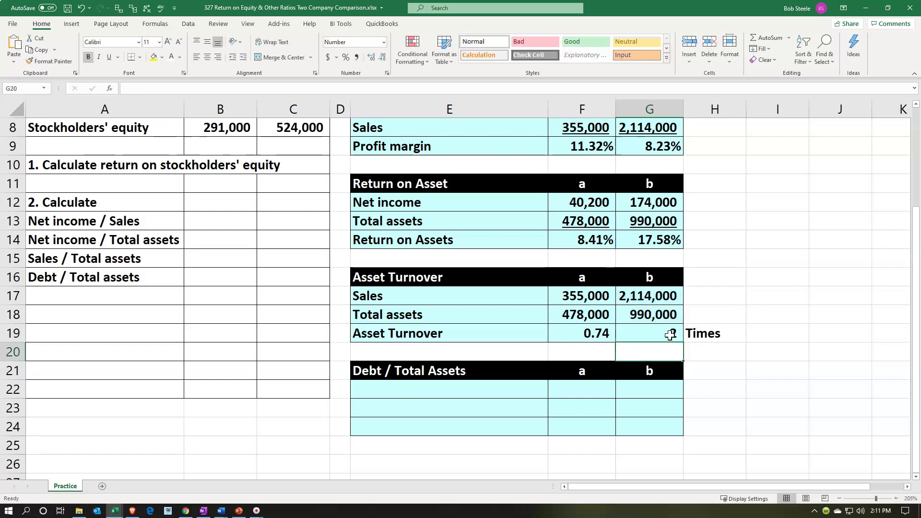
- Copy F19's two-decimal format to G19 so company b reads 2.14
click(604, 339)
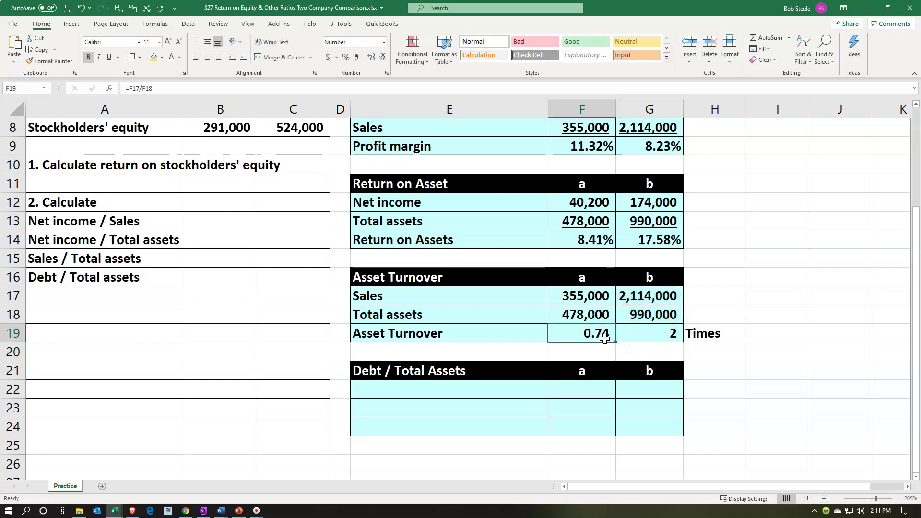
click(46, 64)
click(47, 63)
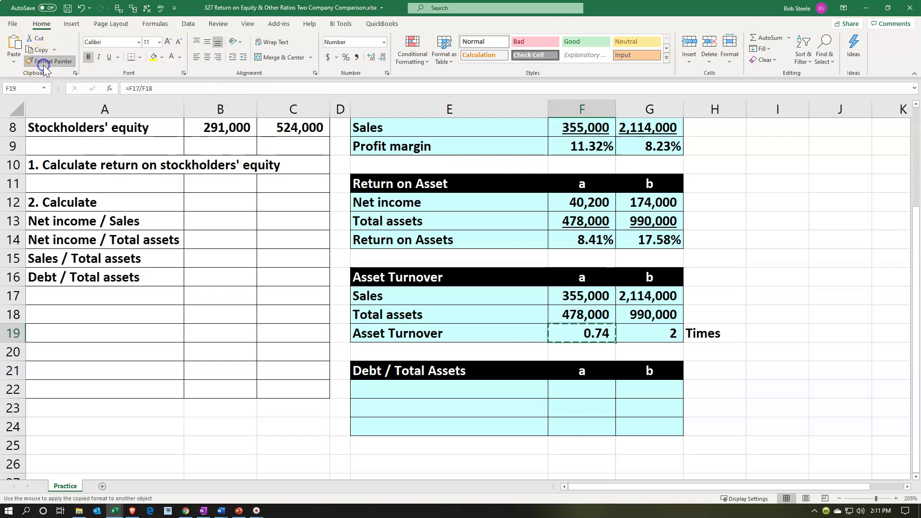
click(640, 331)
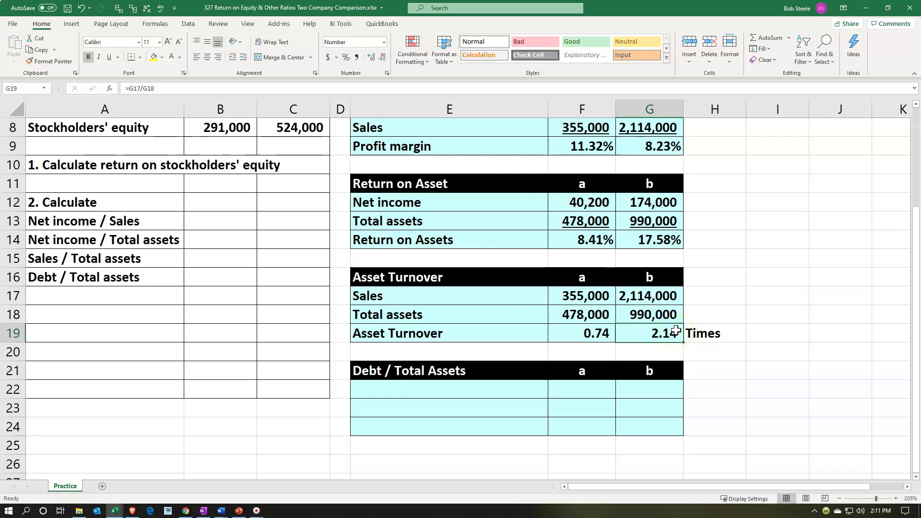
click(599, 332)
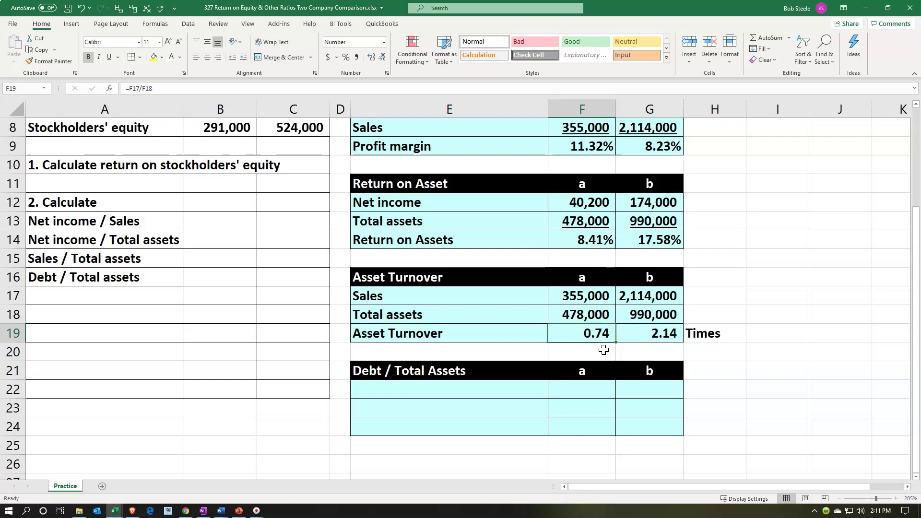
scroll(603, 350, up, 1)
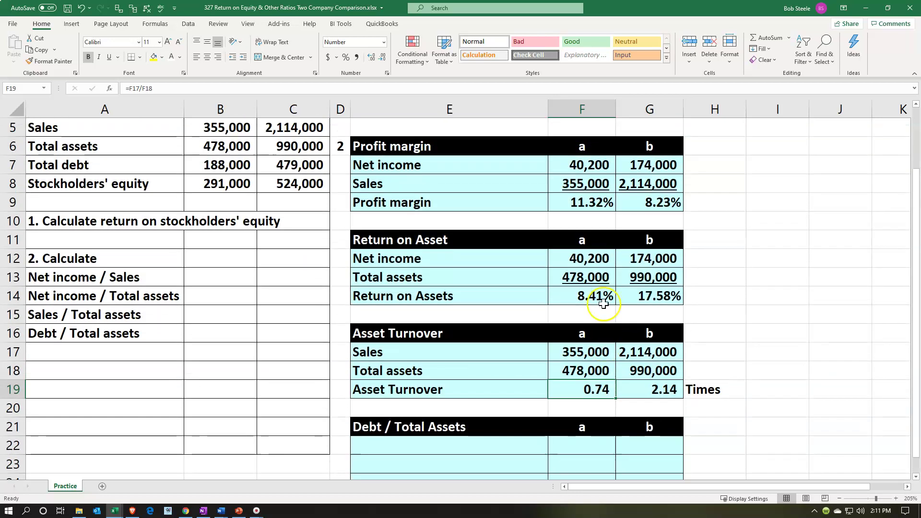
- Review the profit margin formula, then select an empty cell beside the tables
click(590, 211)
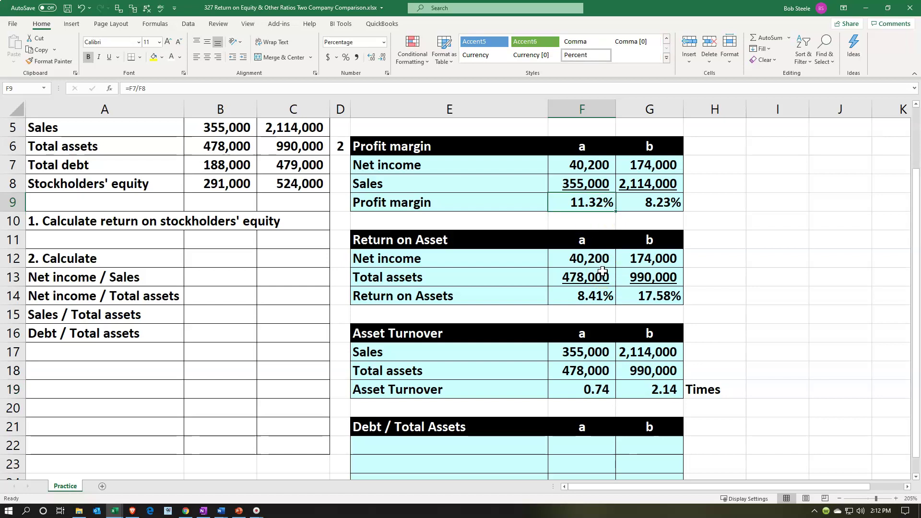
click(719, 286)
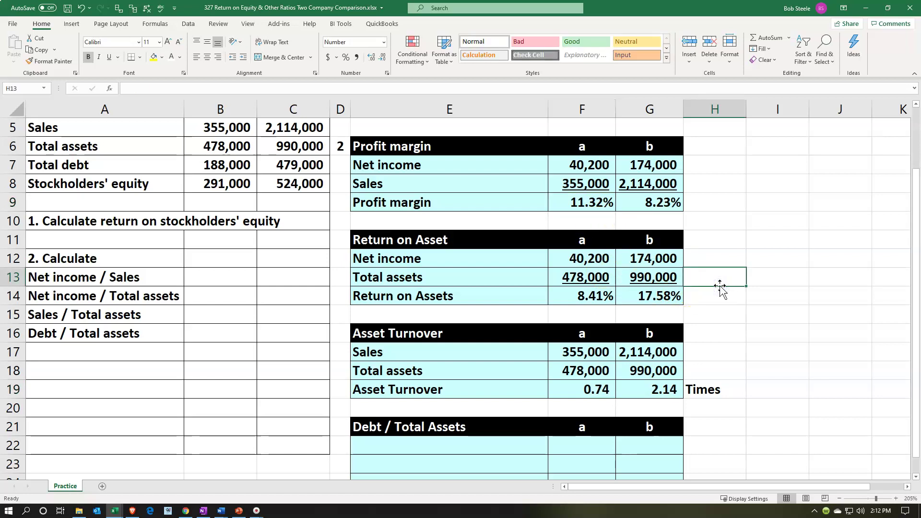
scroll(719, 286, down, 1)
click(712, 288)
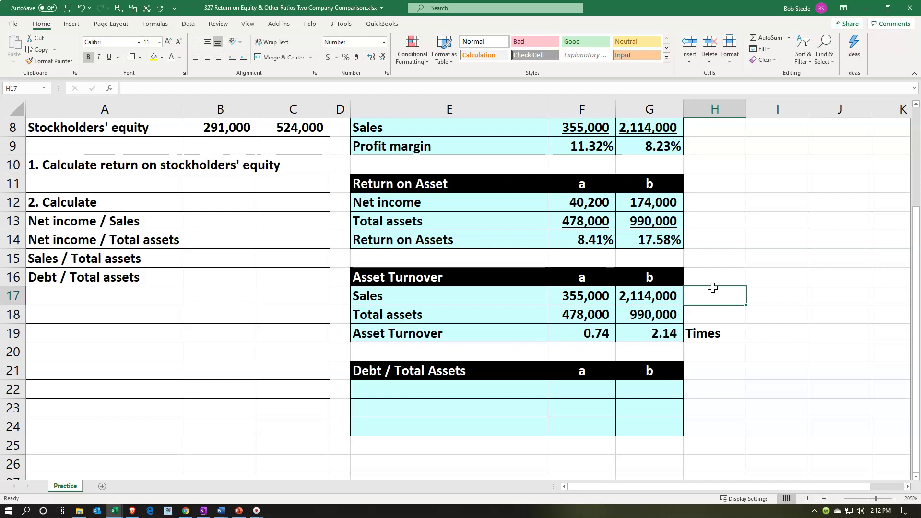
click(558, 386)
- Link the new table's first label to the Total debt heading
click(449, 394)
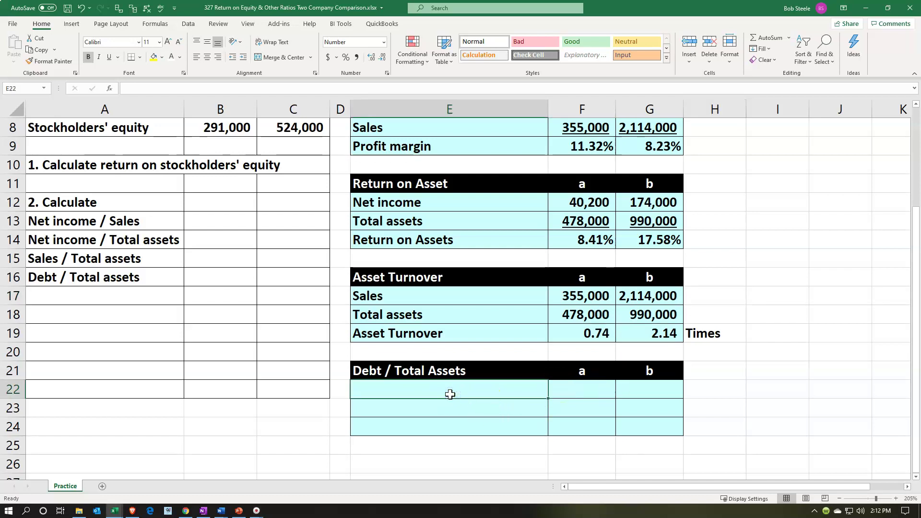
text(=)
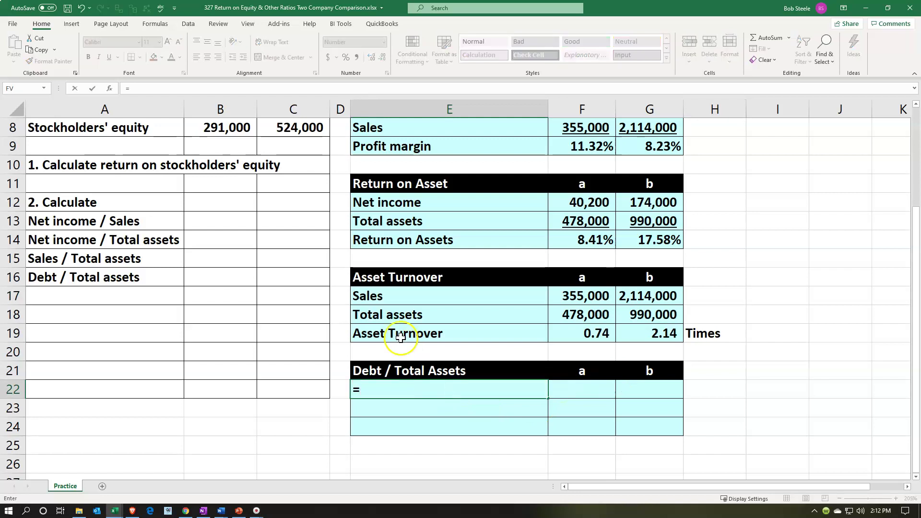
scroll(395, 335, up, 3)
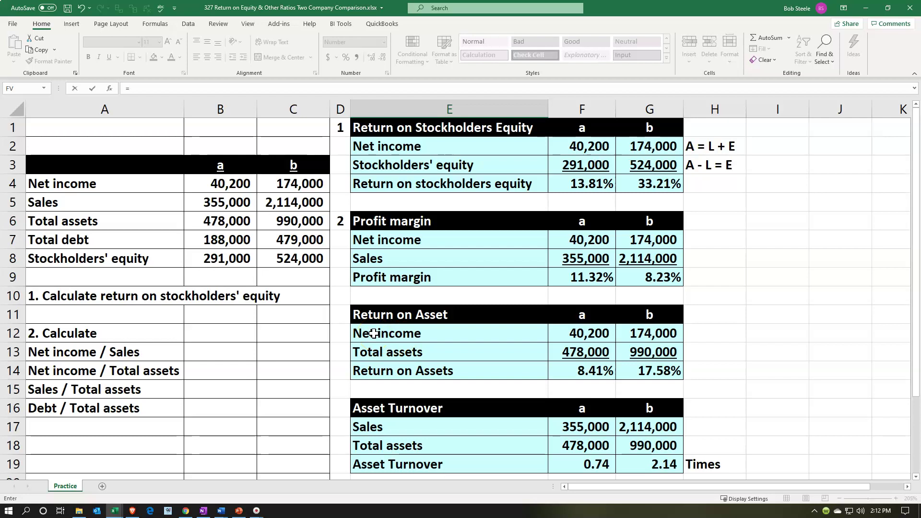
click(151, 240)
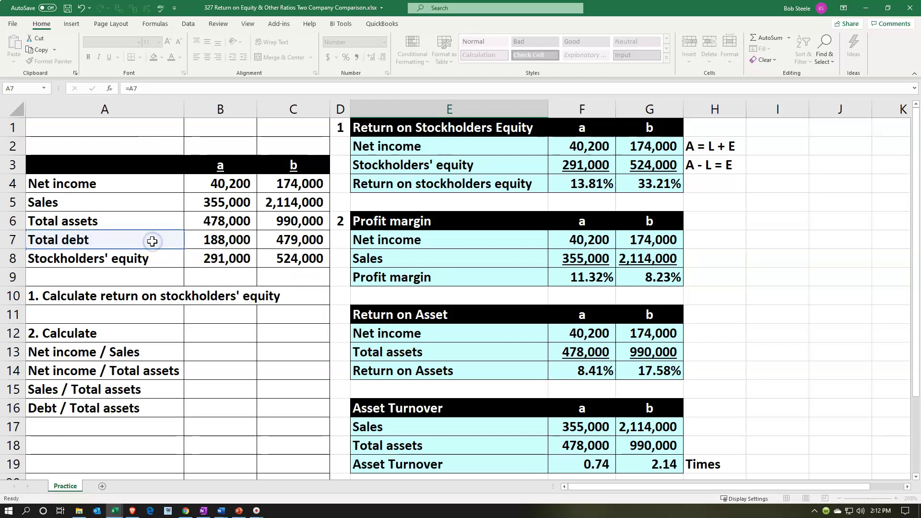
key(Return)
- Pull total debt 188,000 and 479,000 for companies a and b into the table
key(Up)
key(Right)
text(=)
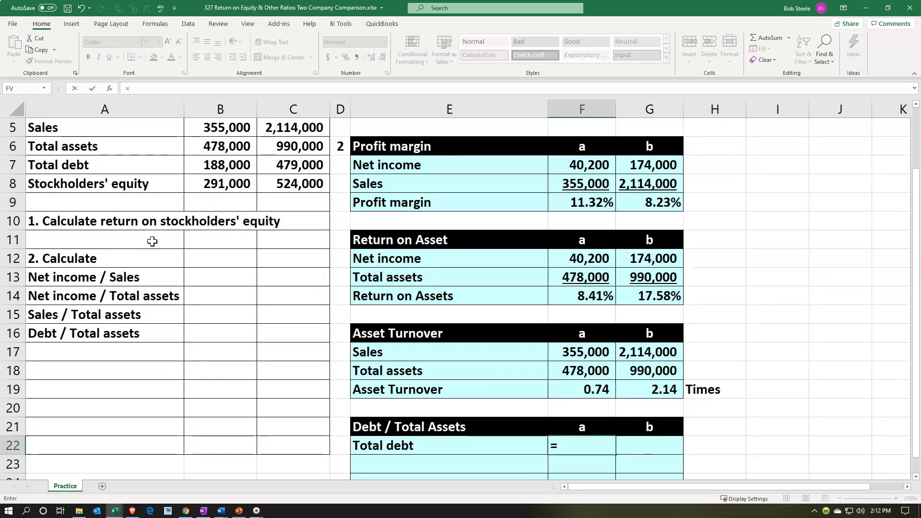
click(209, 162)
key(Tab)
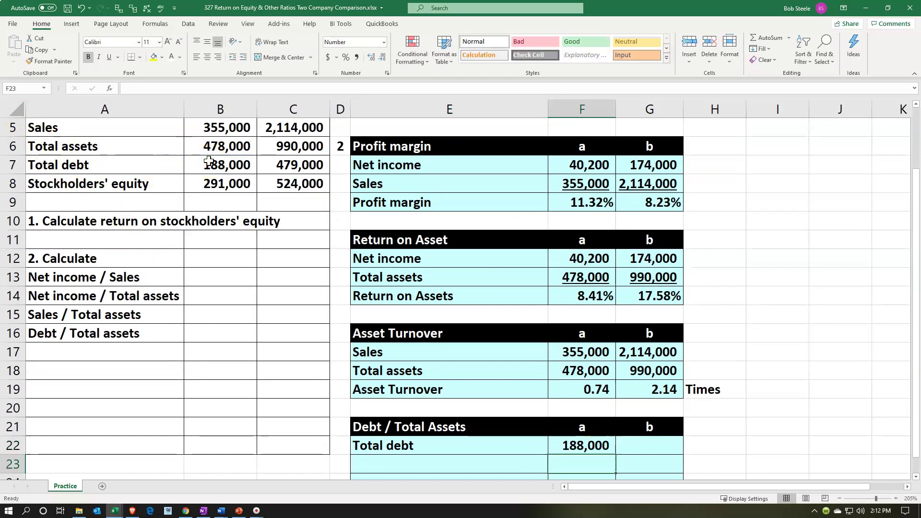
text(=)
click(287, 165)
key(Return)
- Add the Total assets row linking 478,000 and 990,000 for companies a and b
key(Left)
key(Left)
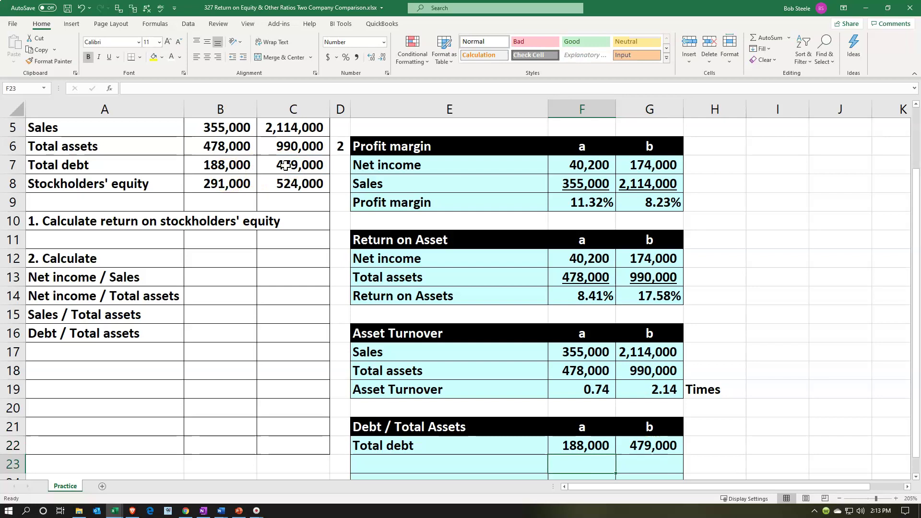
text(=)
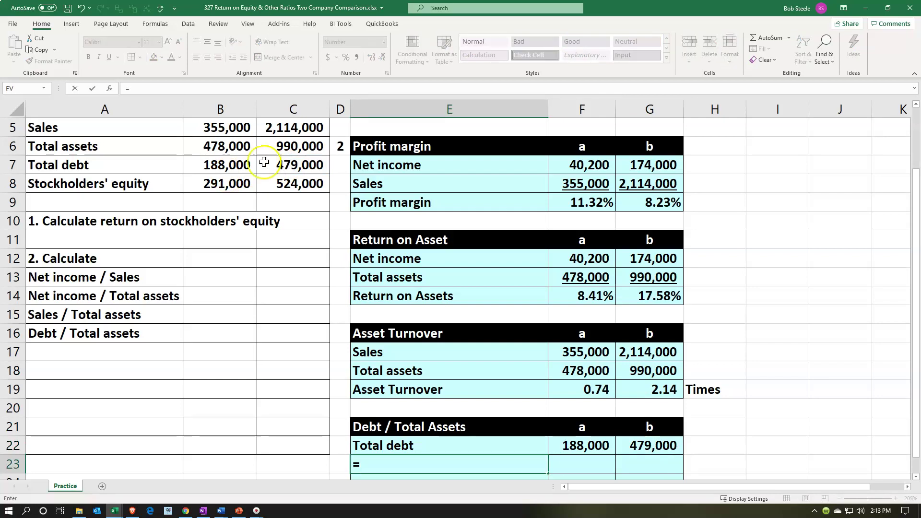
click(127, 152)
key(Return)
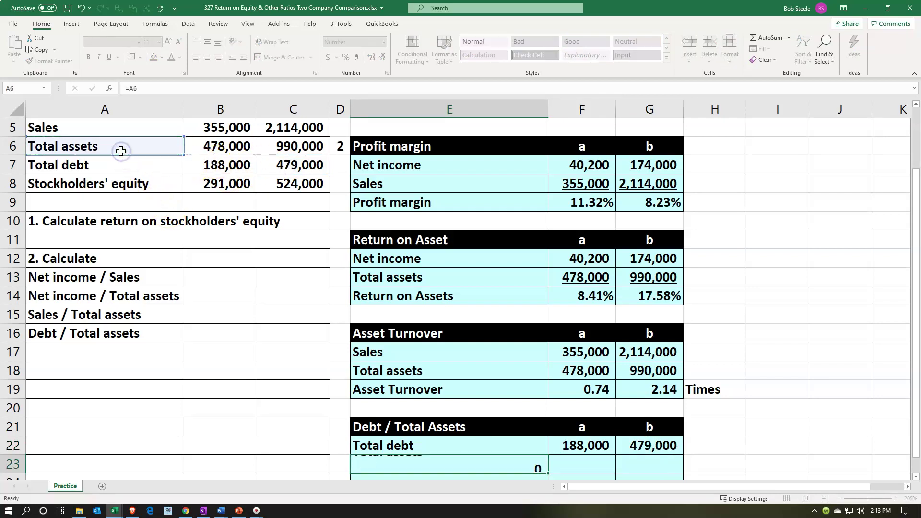
key(Right)
key(Up)
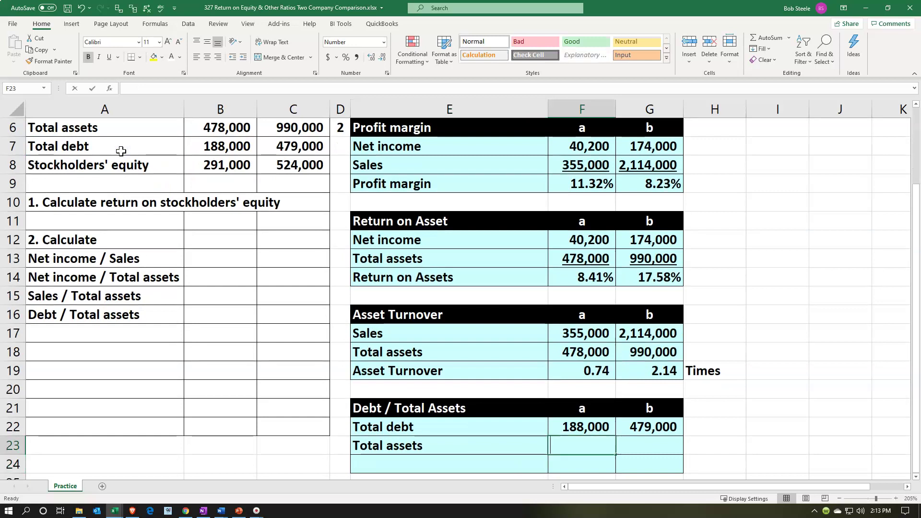
text(=)
click(206, 126)
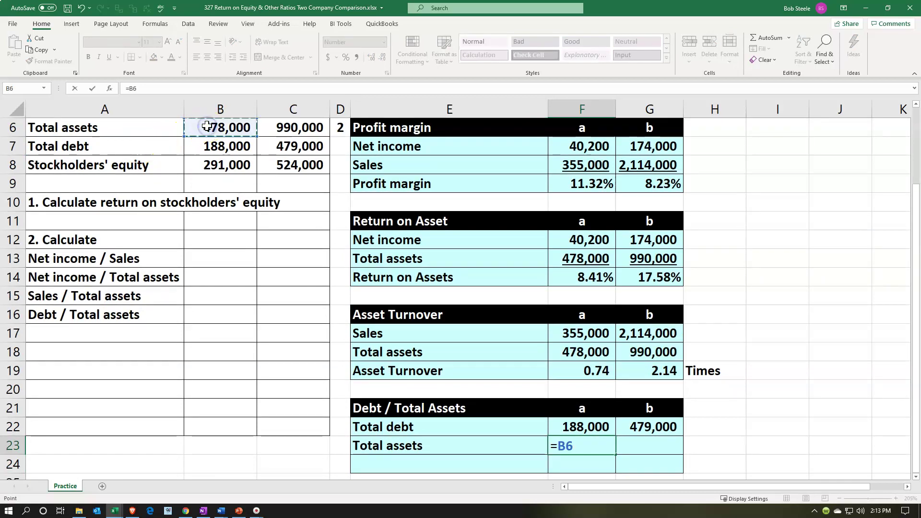
key(Tab)
text(=)
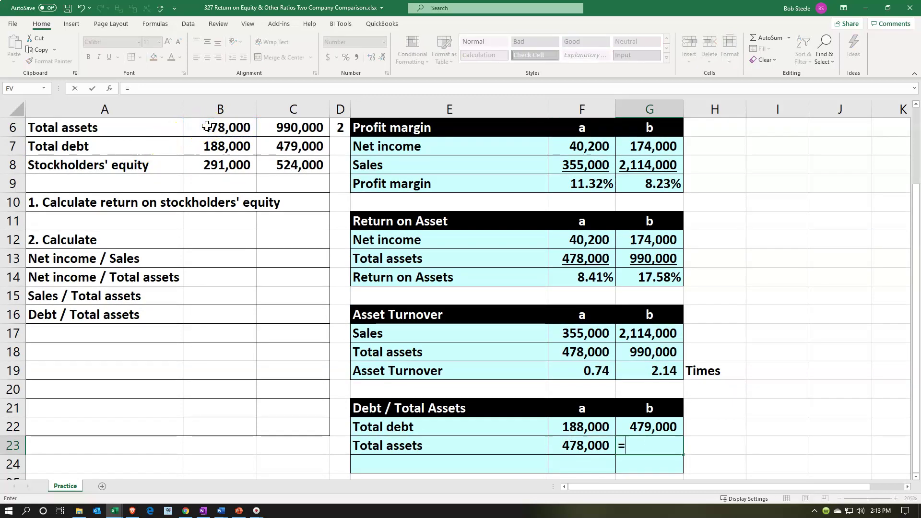
click(274, 125)
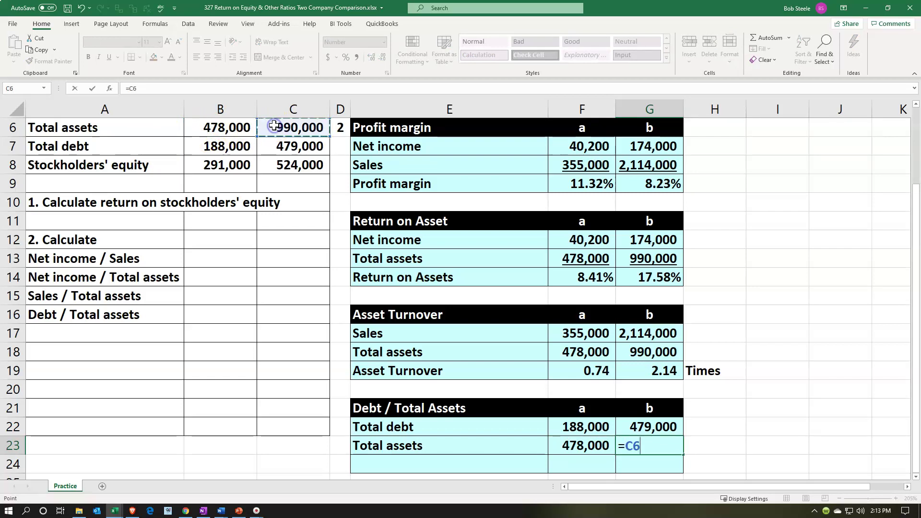
key(Return)
- Begin the ratio row label with 'Debt / Total'
key(Left)
key(Left)
key(Right)
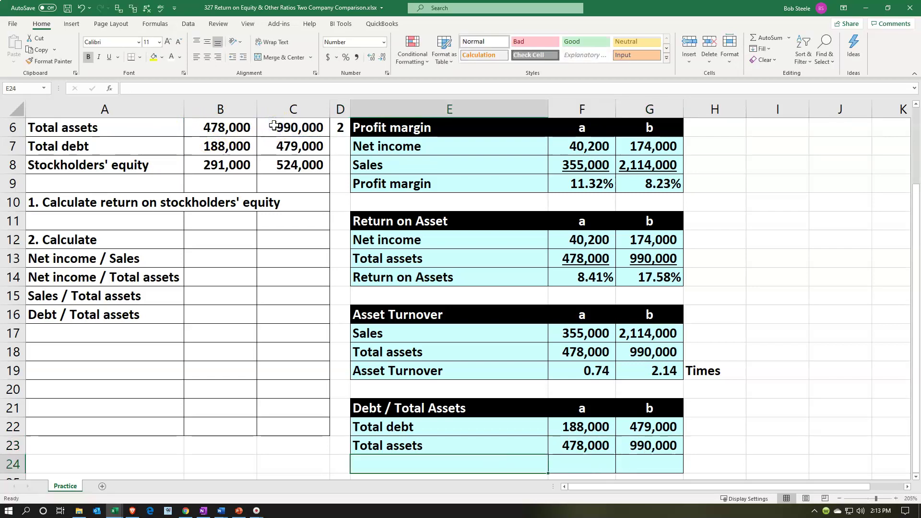
scroll(384, 324, down, 1)
text(Debt / Total assets)
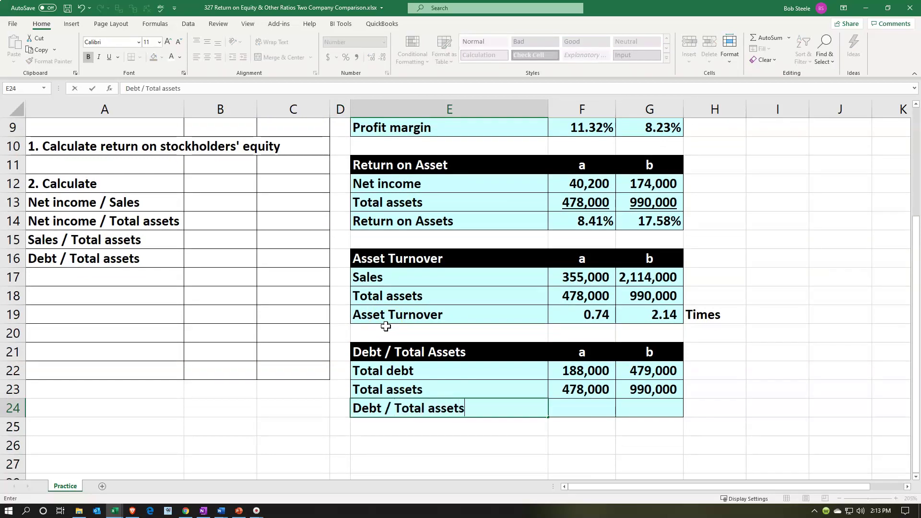
- Enter company a's debt-to-assets formula and show it as a two-decimal percentage (39.33%)
key(Tab)
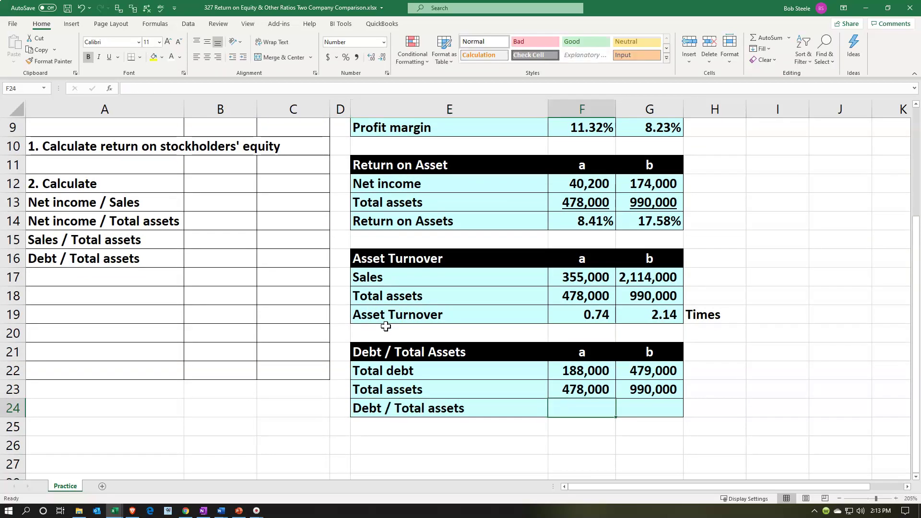
text(=)
key(Up)
key(Up)
text(/)
key(Up)
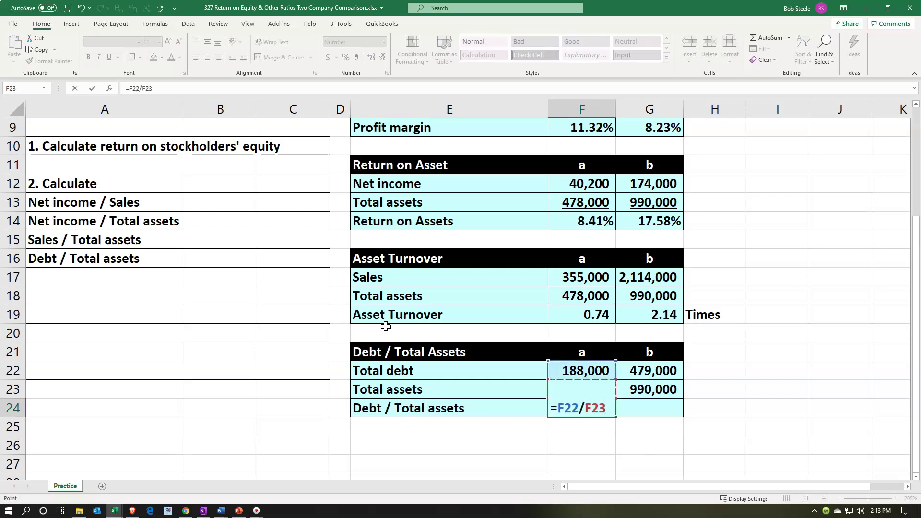
key(Return)
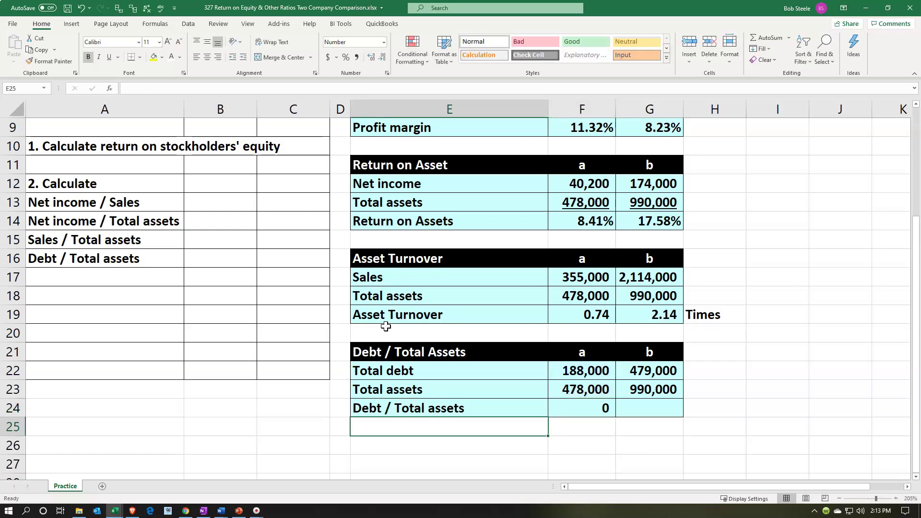
click(566, 403)
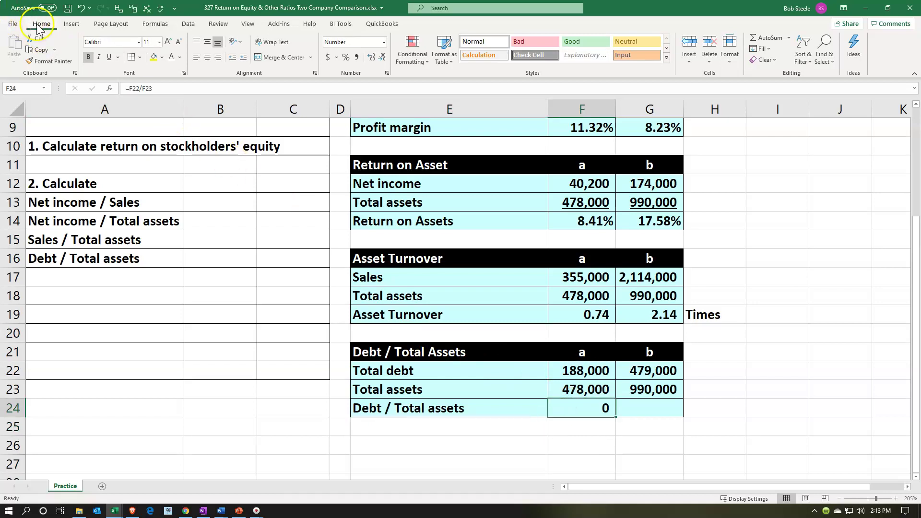
click(346, 57)
click(373, 57)
click(373, 57)
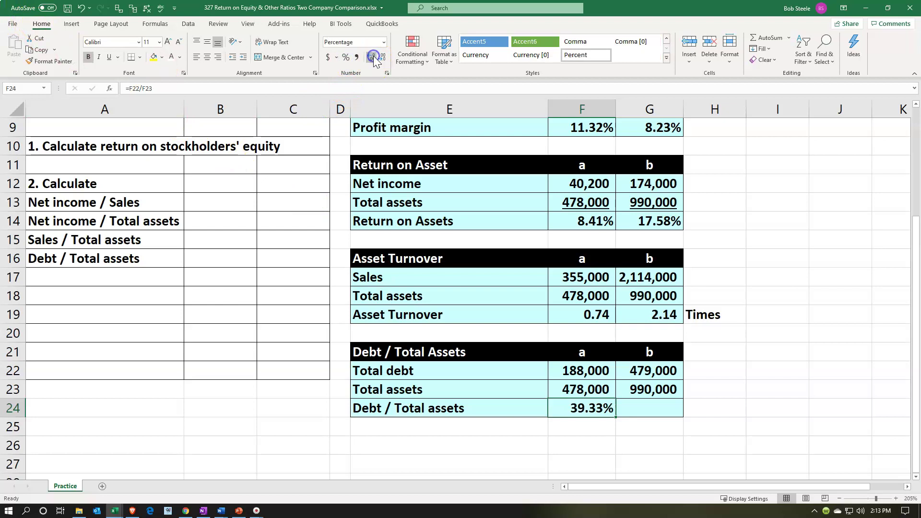
- Enter company b's debt ratio and copy a's percentage formatting to it (48.38%)
click(653, 404)
text(=)
key(Up)
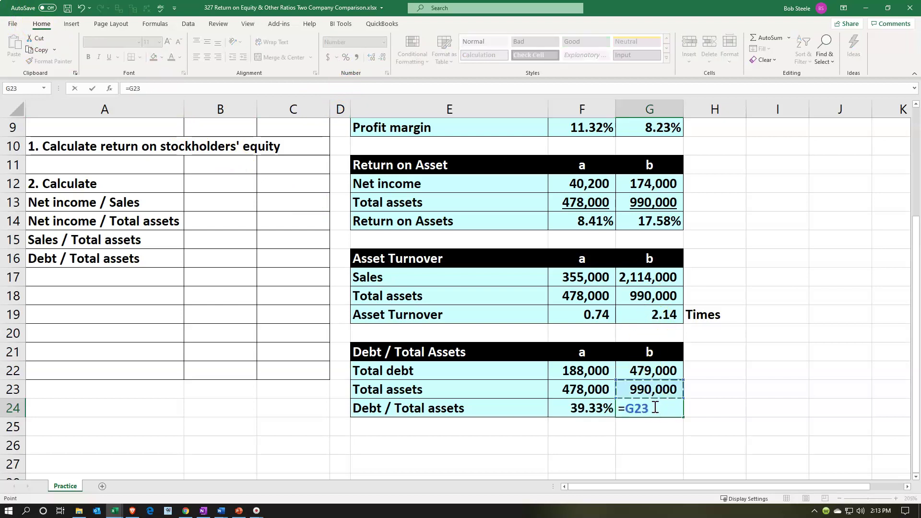
key(Up)
text(/)
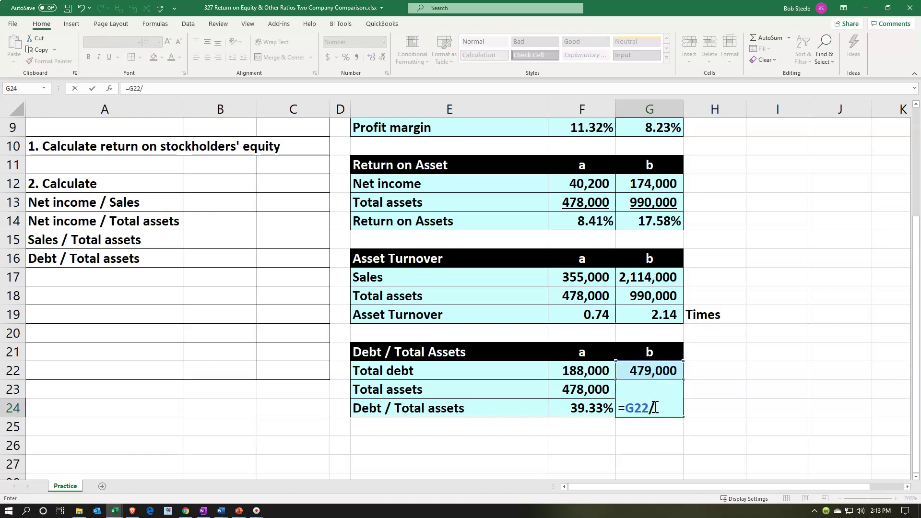
key(Up)
key(Return)
key(Up)
key(Left)
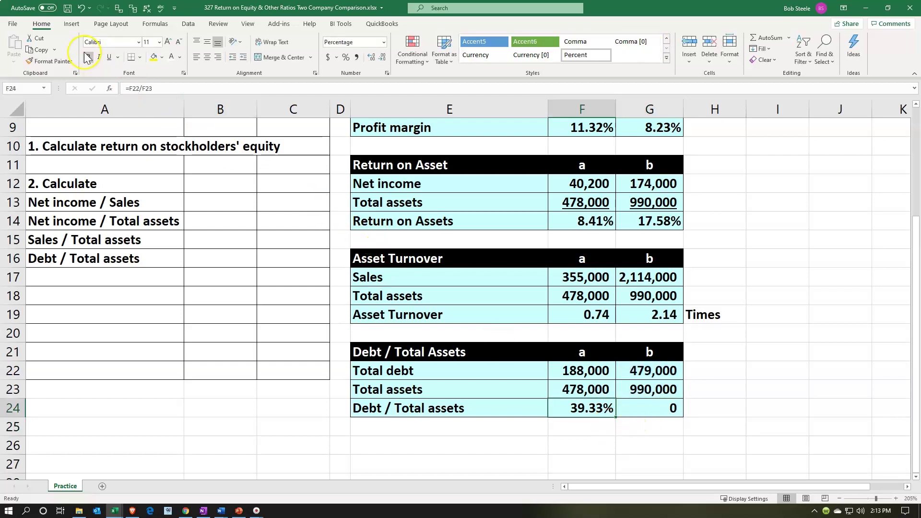
click(51, 62)
click(662, 406)
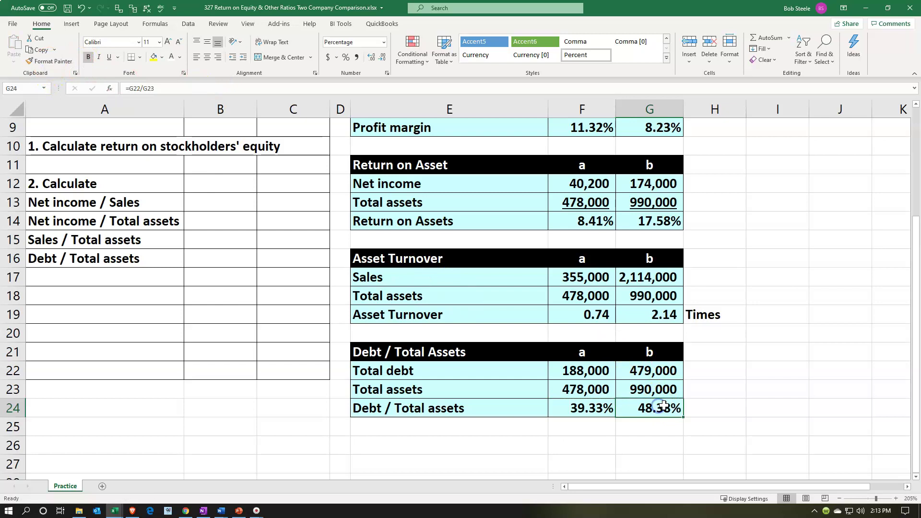
click(733, 401)
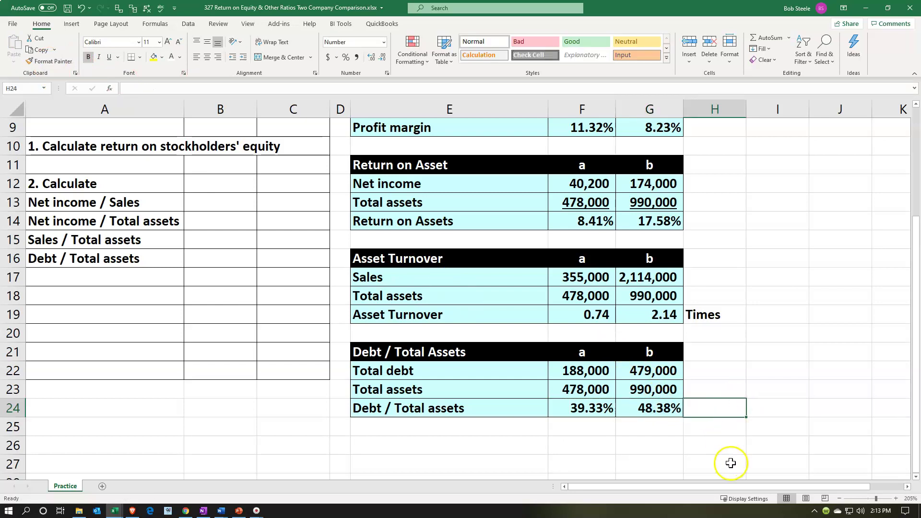
click(612, 448)
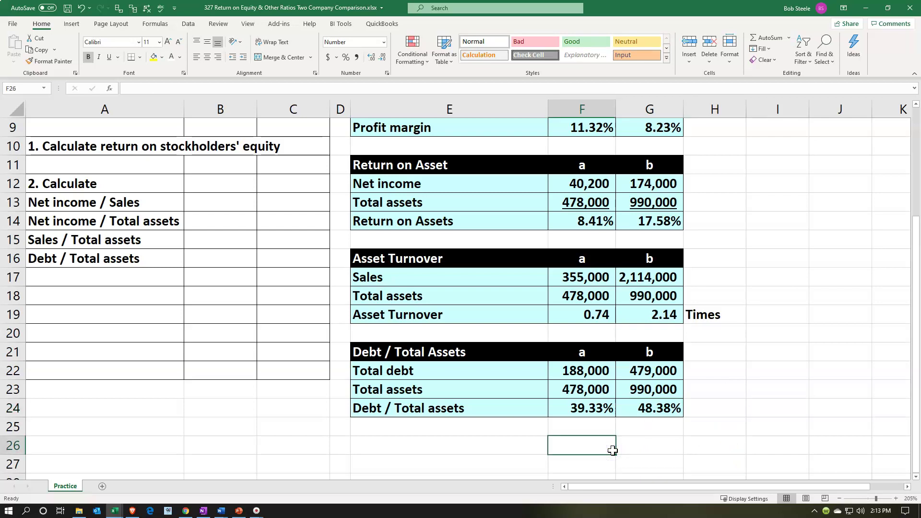
scroll(613, 449, up, 1)
scroll(612, 450, up, 2)
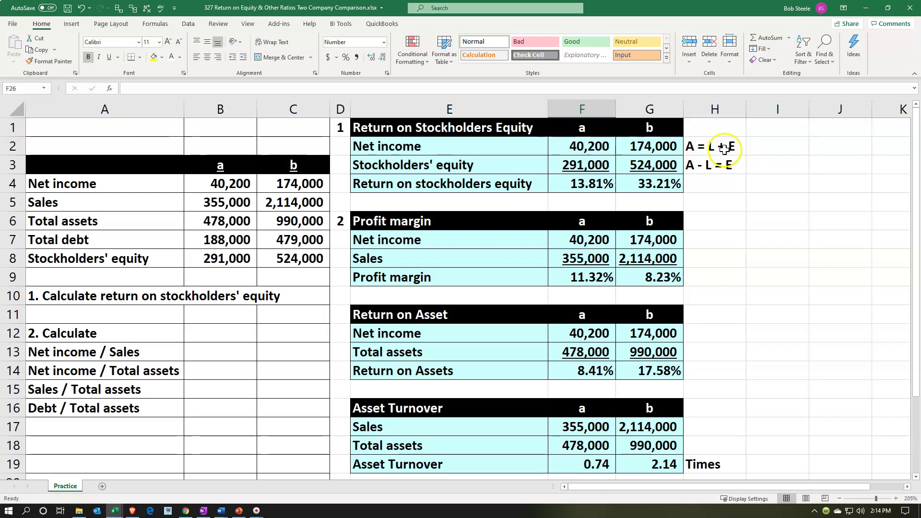
scroll(726, 150, down, 2)
scroll(726, 150, down, 3)
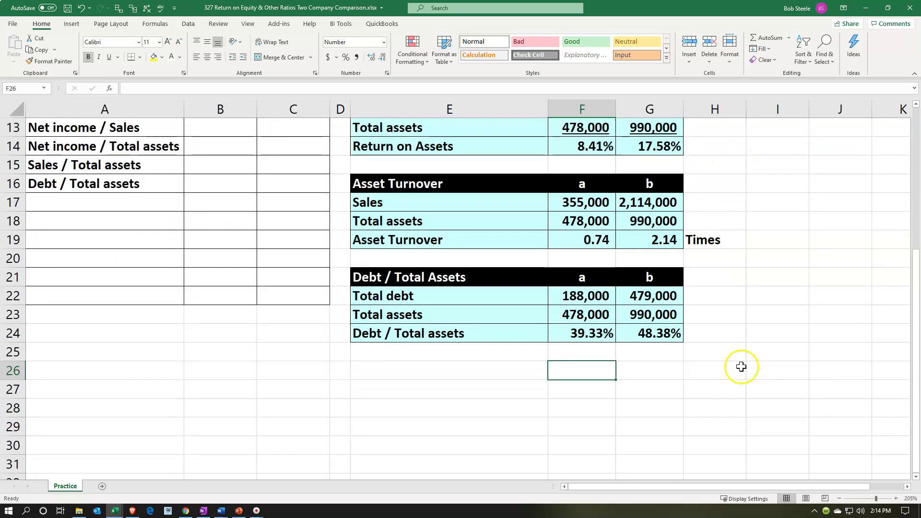
click(595, 297)
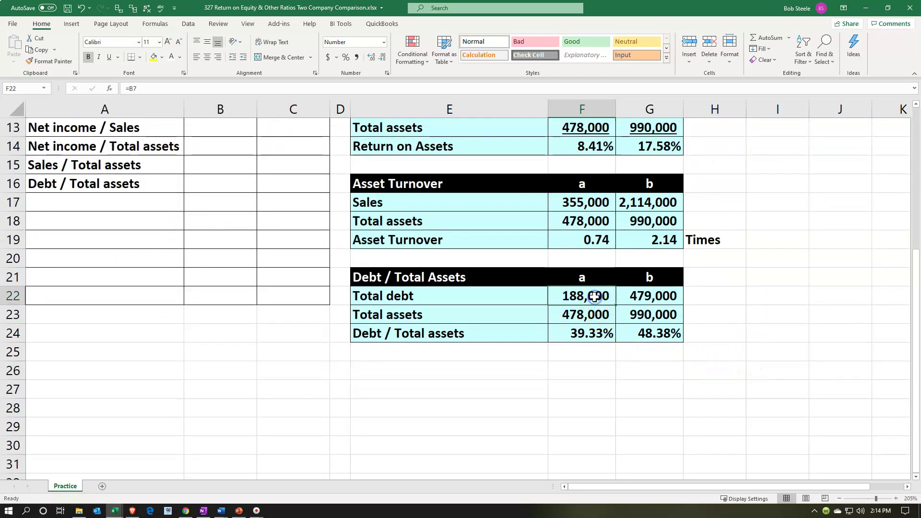
click(595, 336)
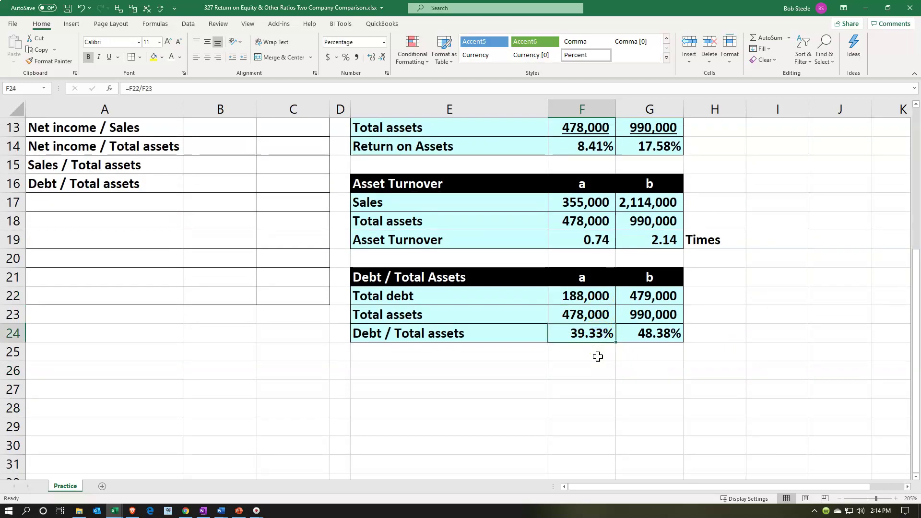
click(650, 334)
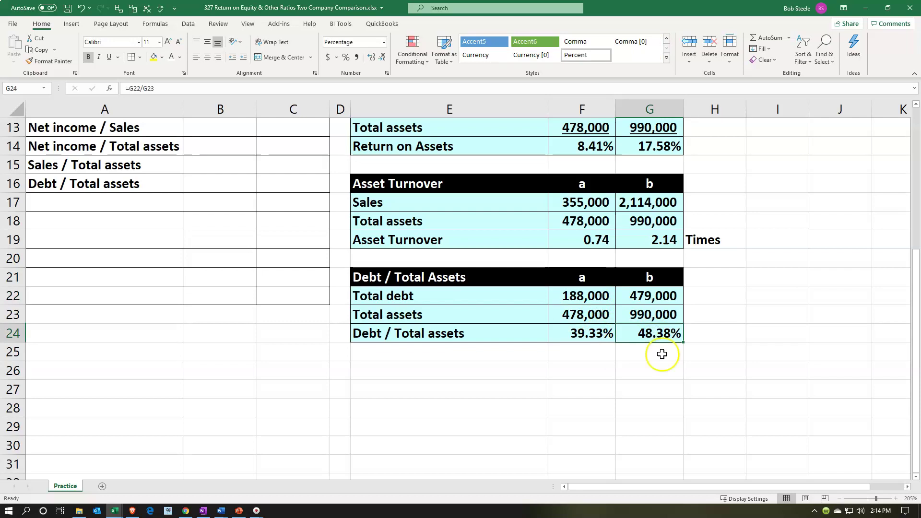
scroll(724, 367, up, 4)
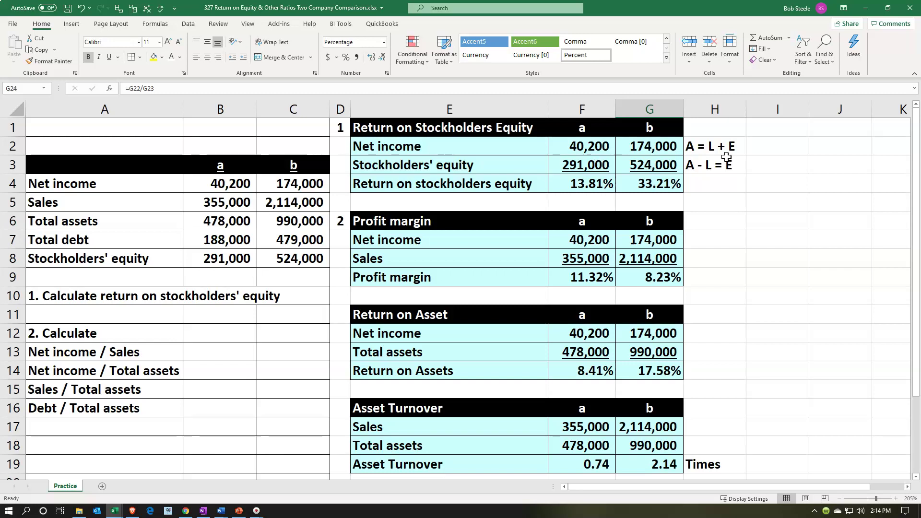
scroll(725, 157, down, 4)
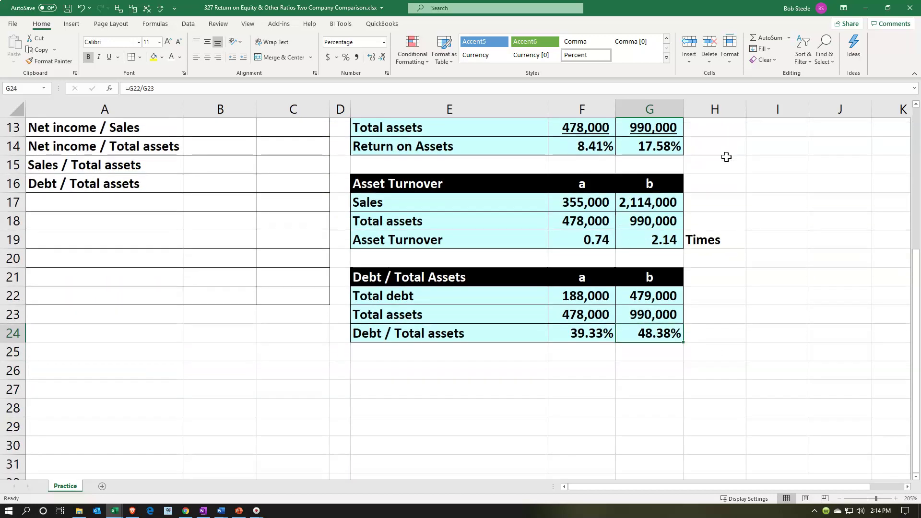
click(591, 336)
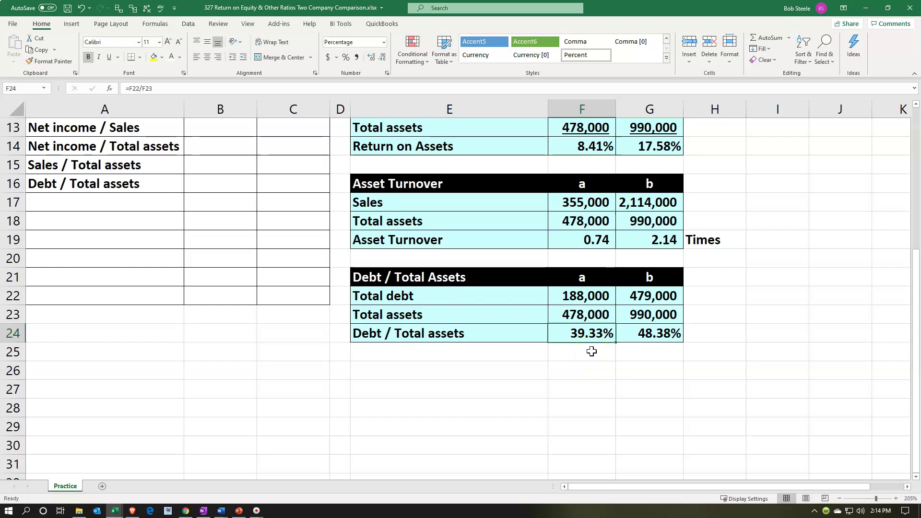
click(590, 370)
scroll(590, 369, up, 4)
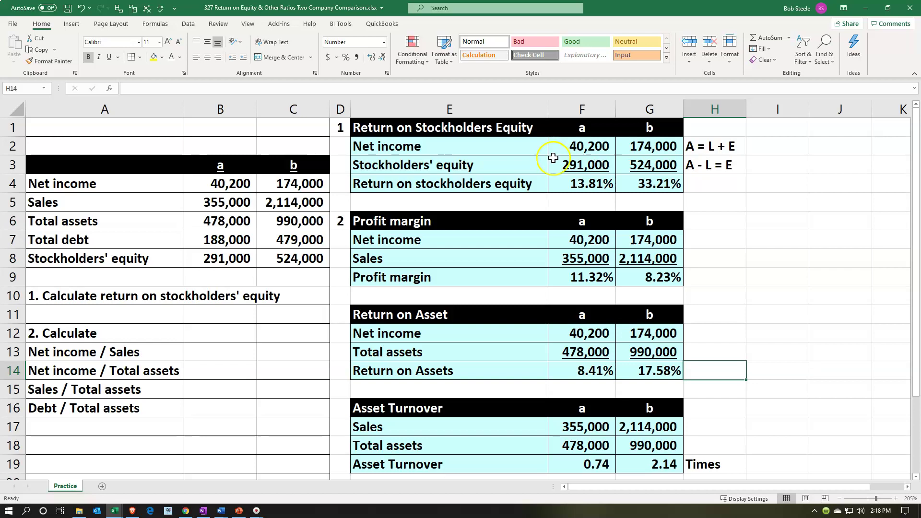
click(639, 183)
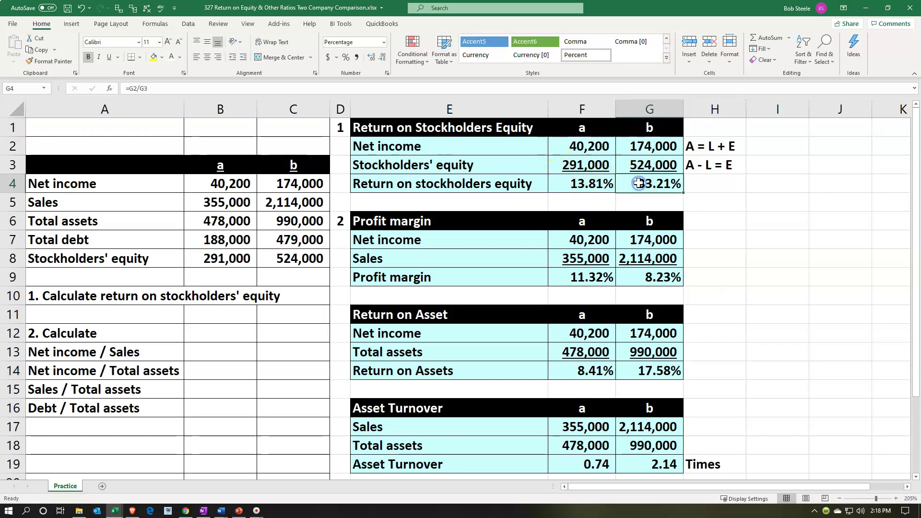
click(599, 184)
click(638, 185)
scroll(717, 239, down, 1)
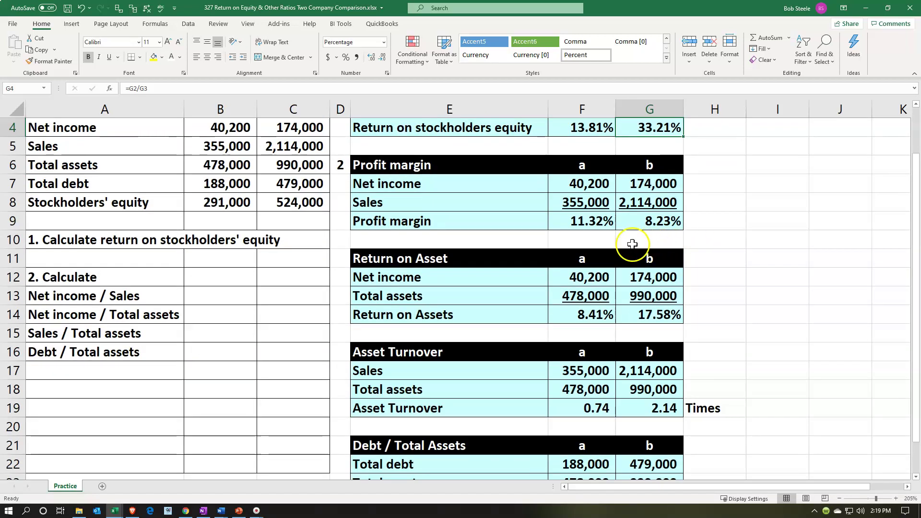
click(603, 226)
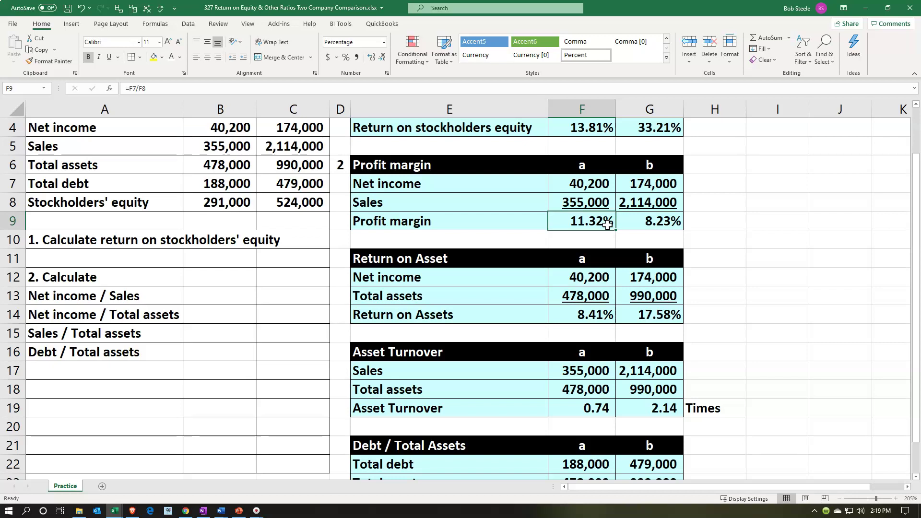
scroll(607, 224, down, 1)
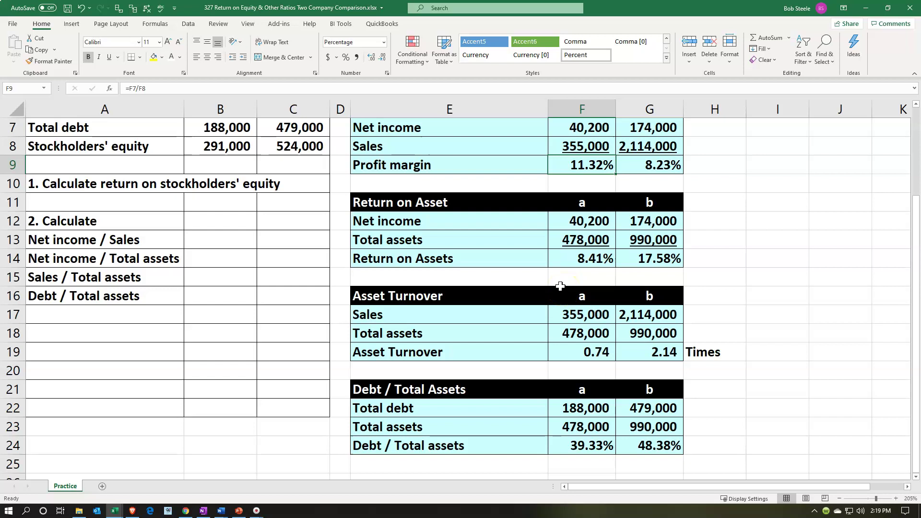
click(492, 220)
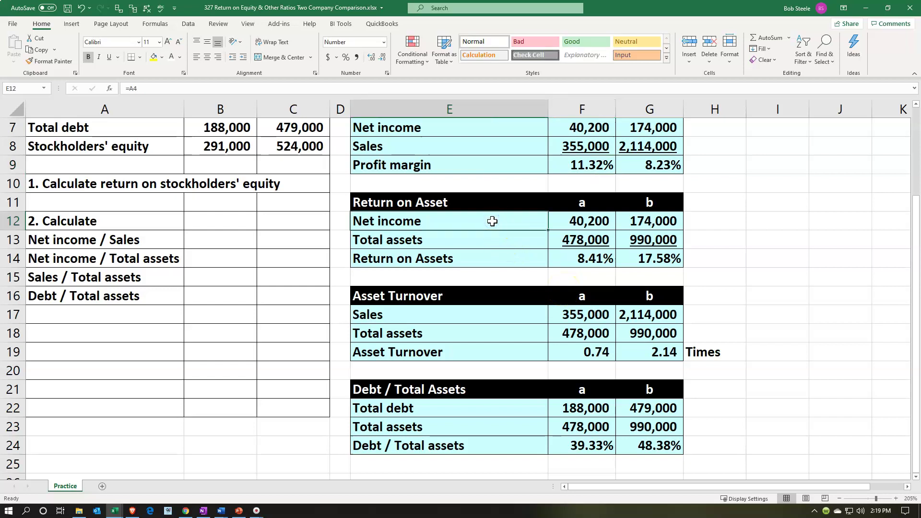
click(494, 237)
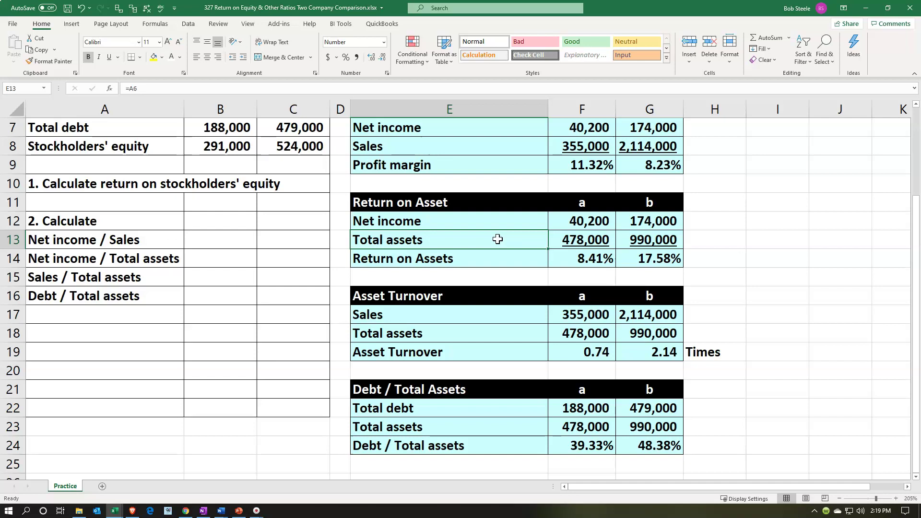
click(581, 264)
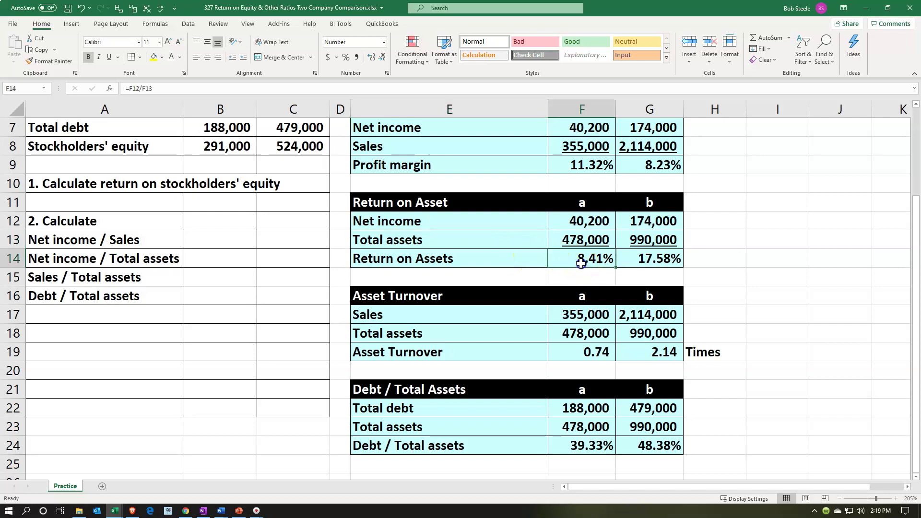
click(624, 261)
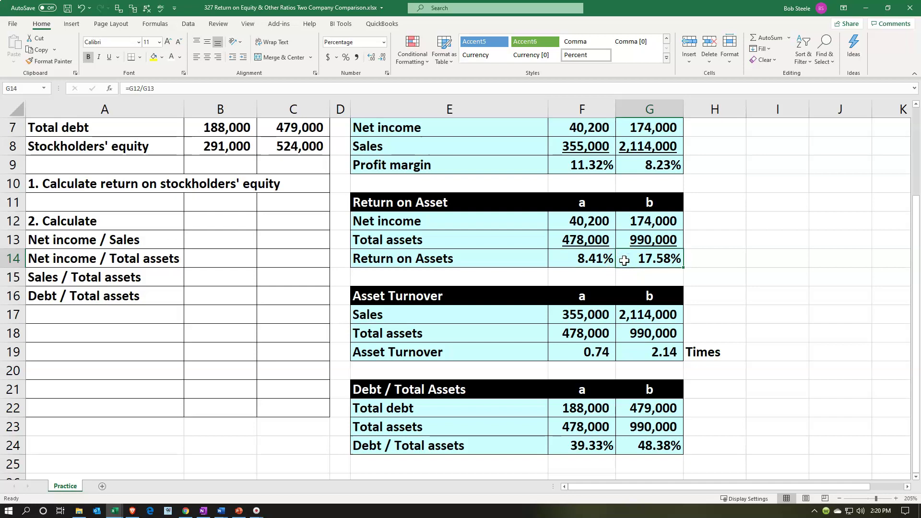
click(724, 260)
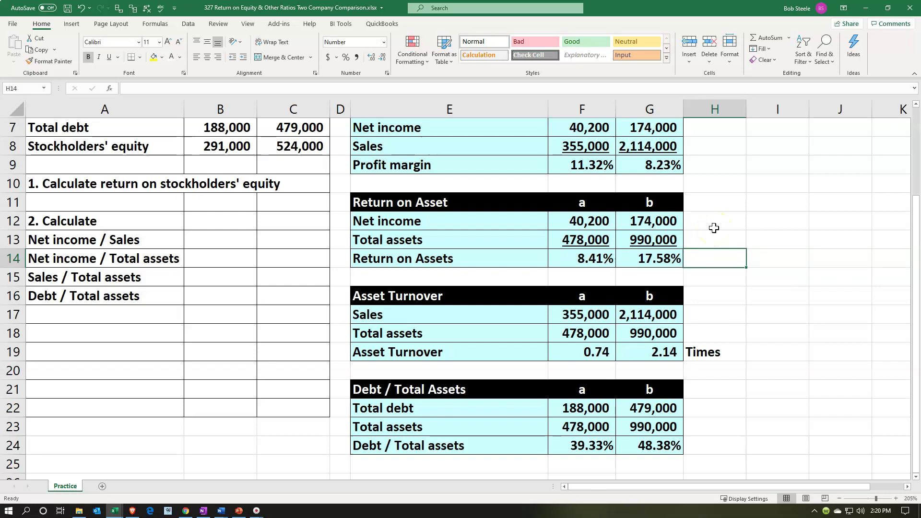
scroll(714, 228, down, 1)
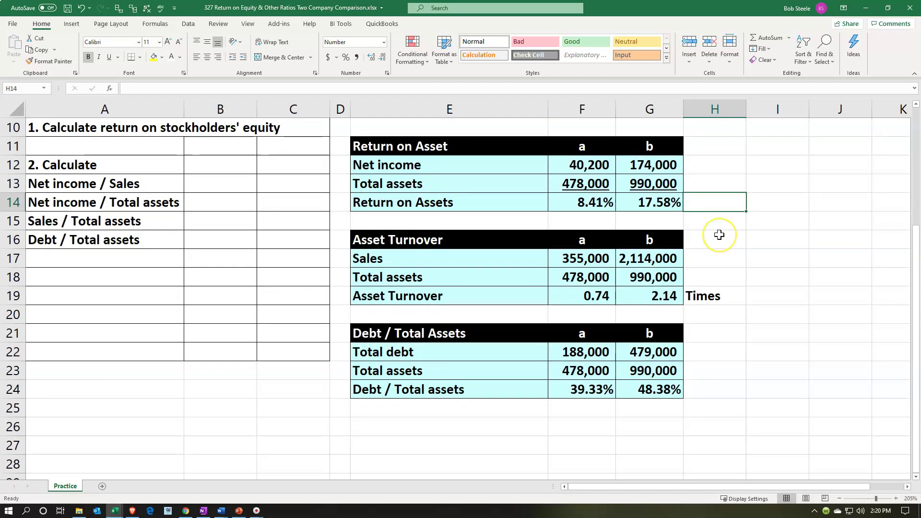
click(539, 262)
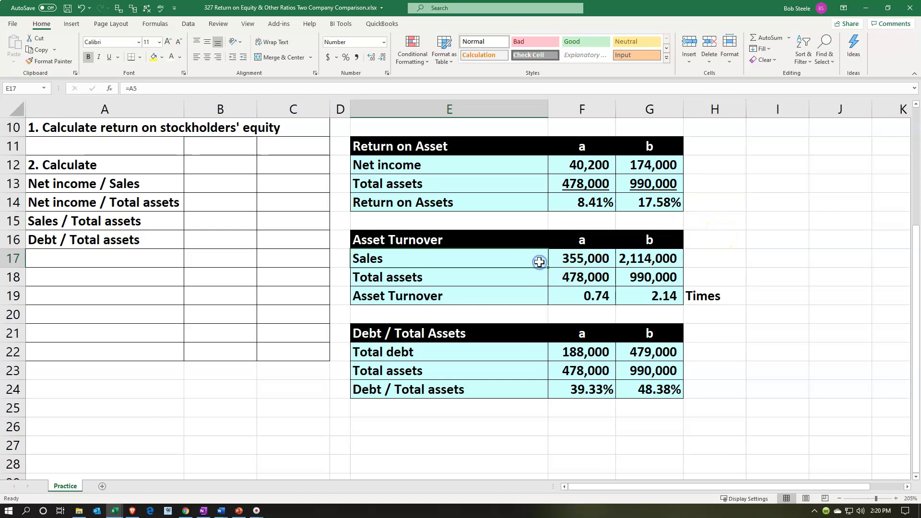
click(532, 279)
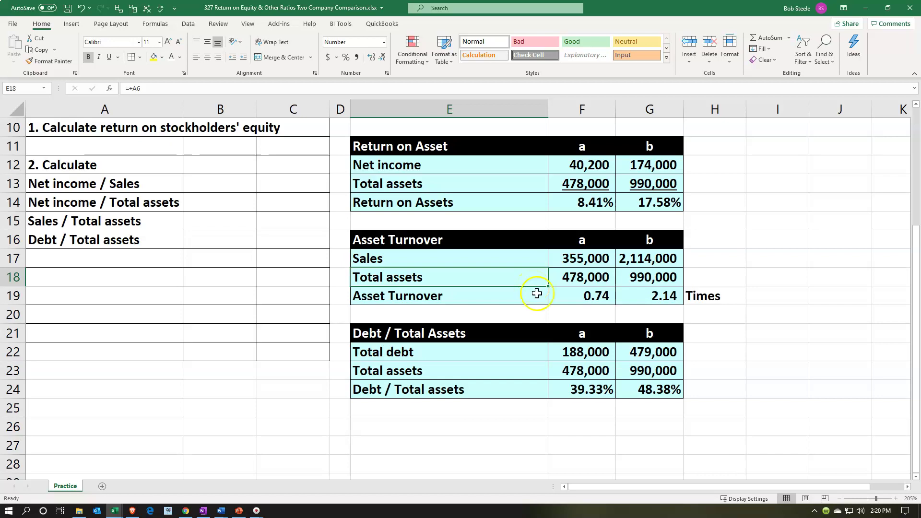
click(664, 296)
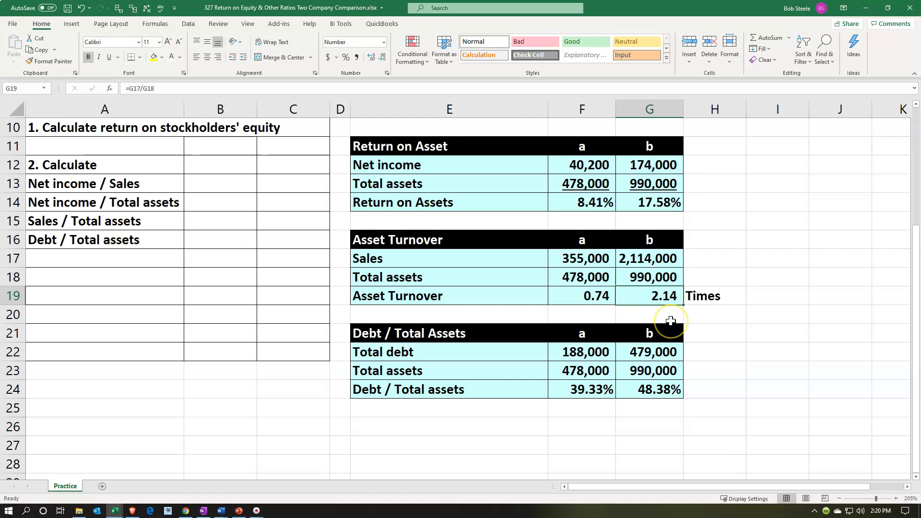
click(708, 310)
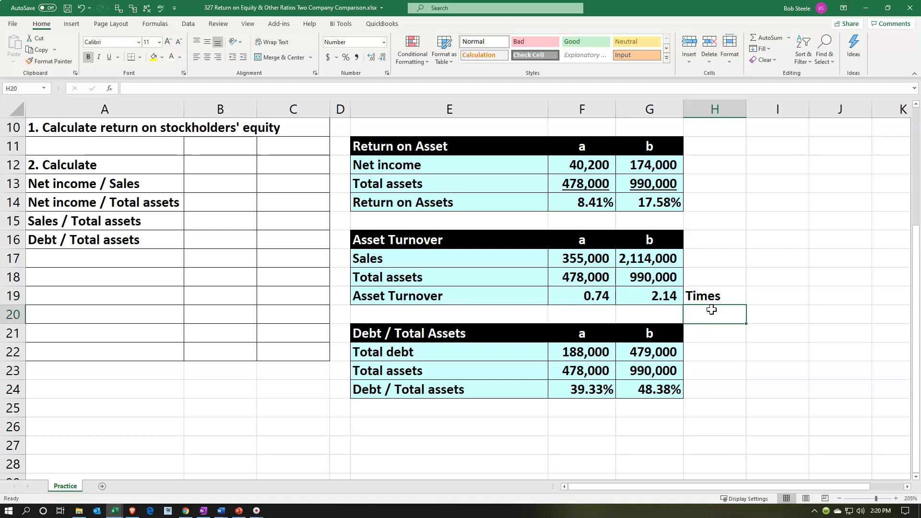
scroll(711, 310, down, 1)
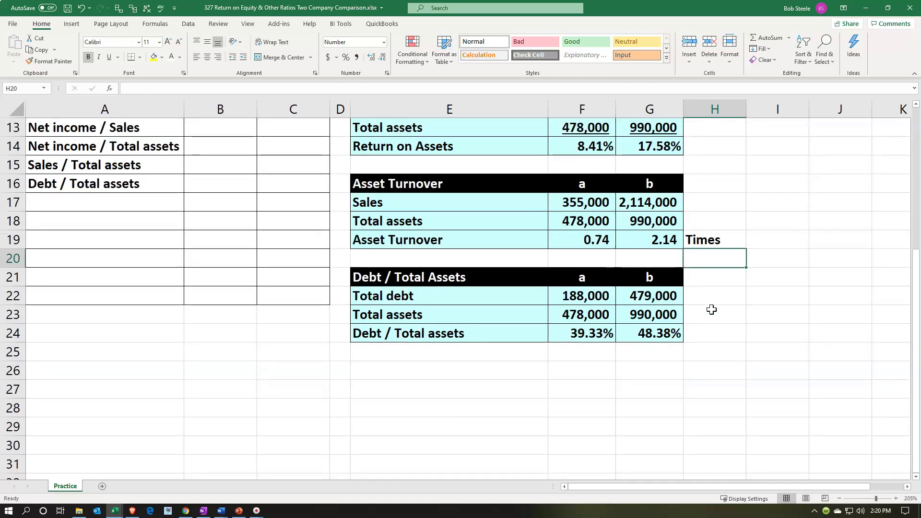
scroll(712, 310, up, 3)
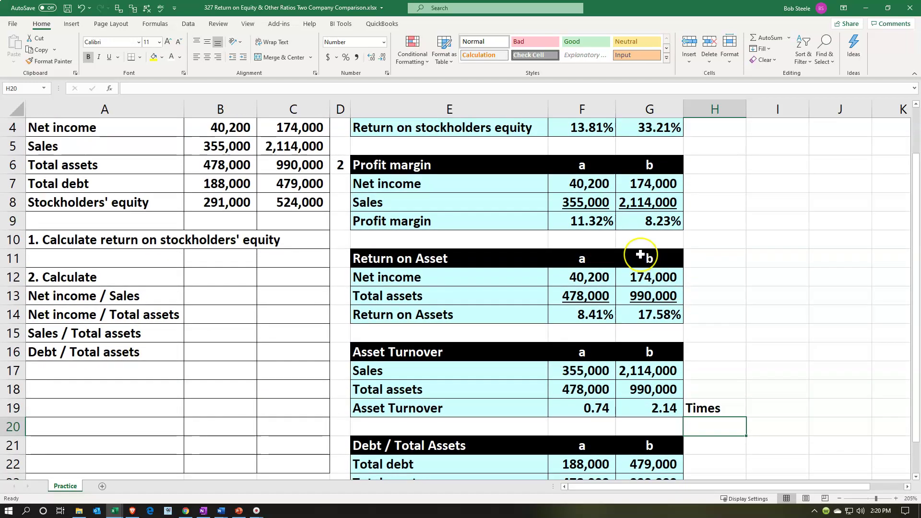
scroll(643, 257, down, 3)
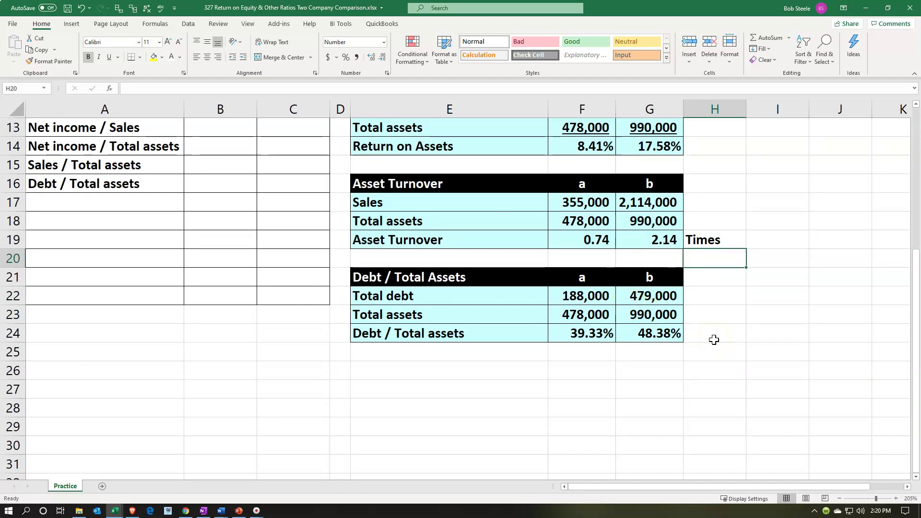
scroll(714, 339, up, 4)
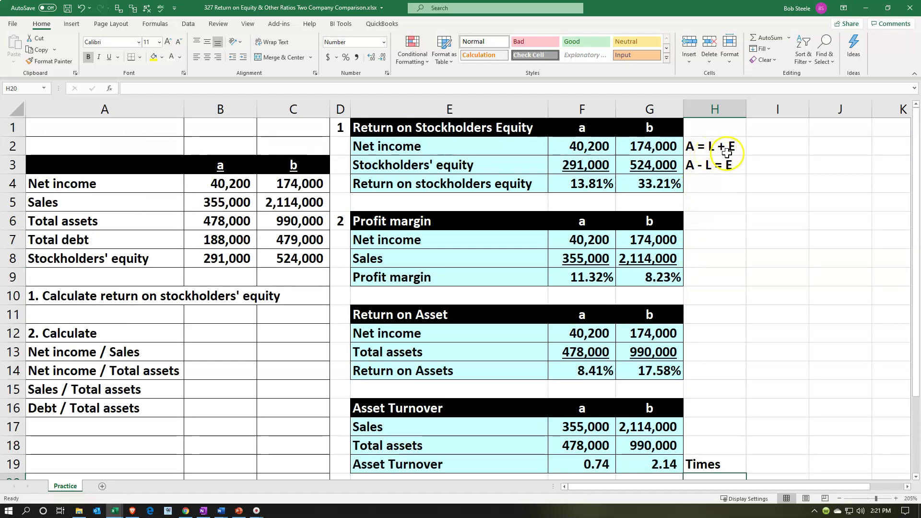
scroll(726, 153, down, 5)
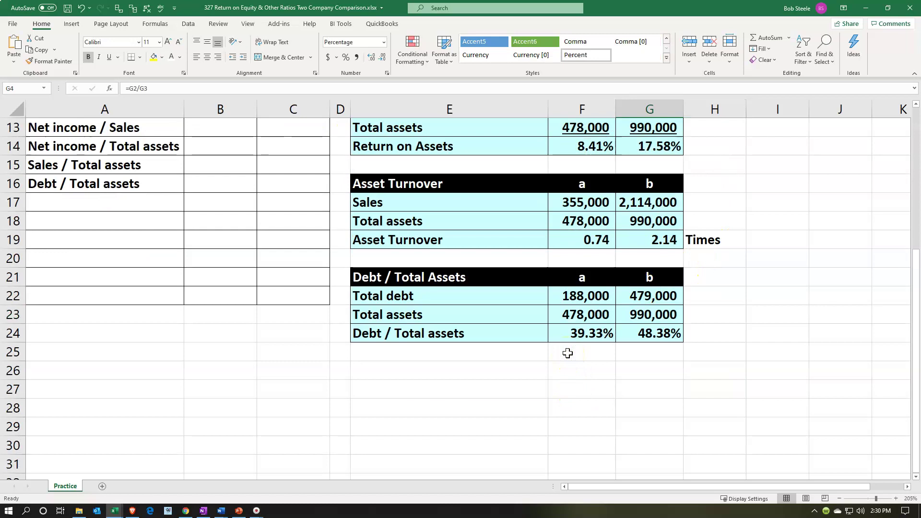
click(569, 336)
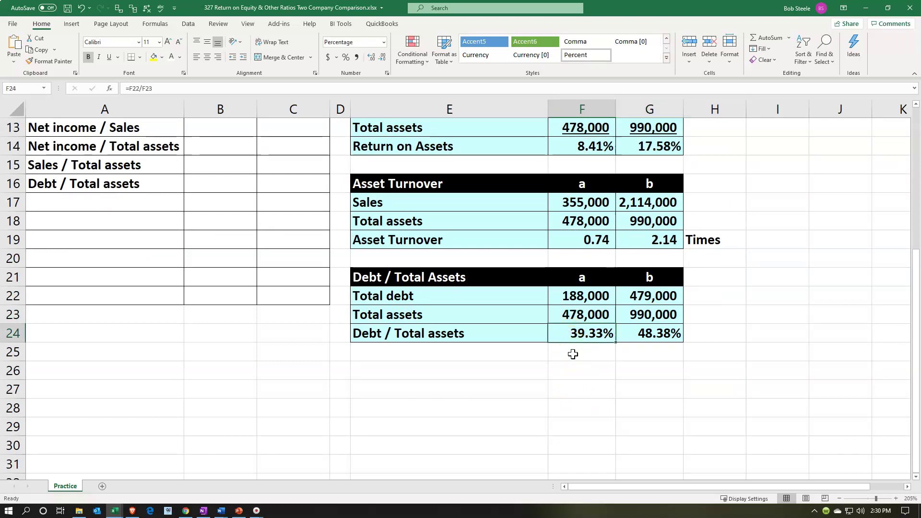
click(637, 344)
scroll(635, 351, up, 4)
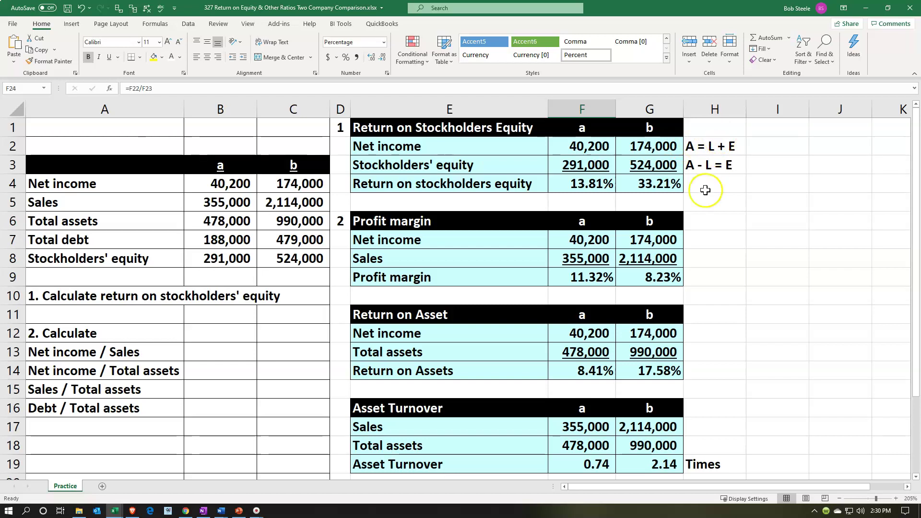
click(582, 183)
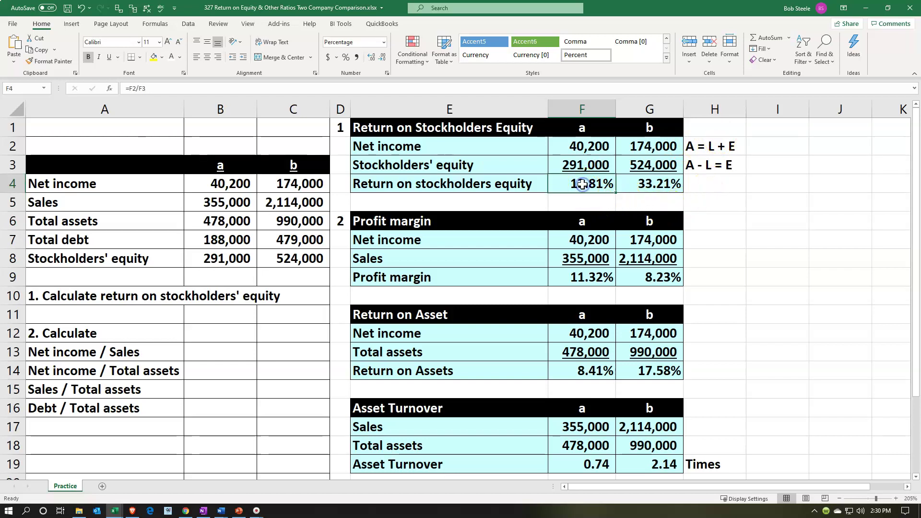
click(633, 186)
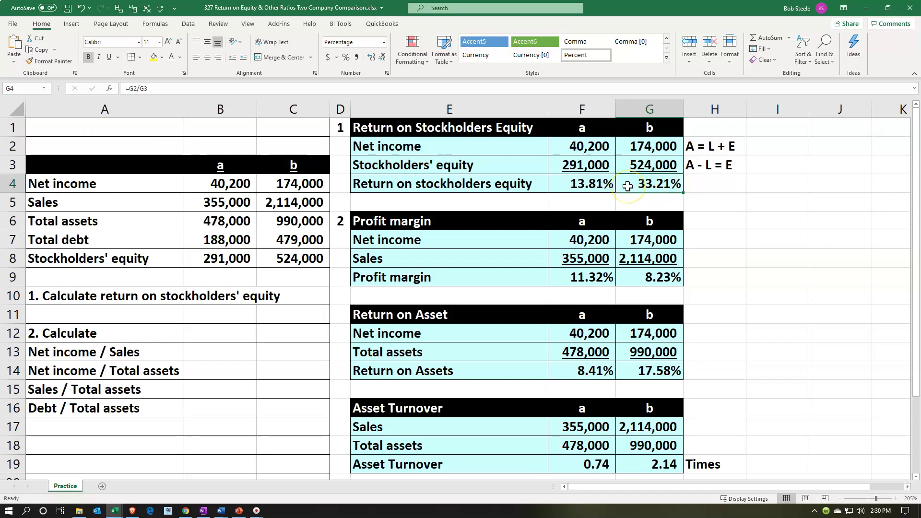
click(712, 165)
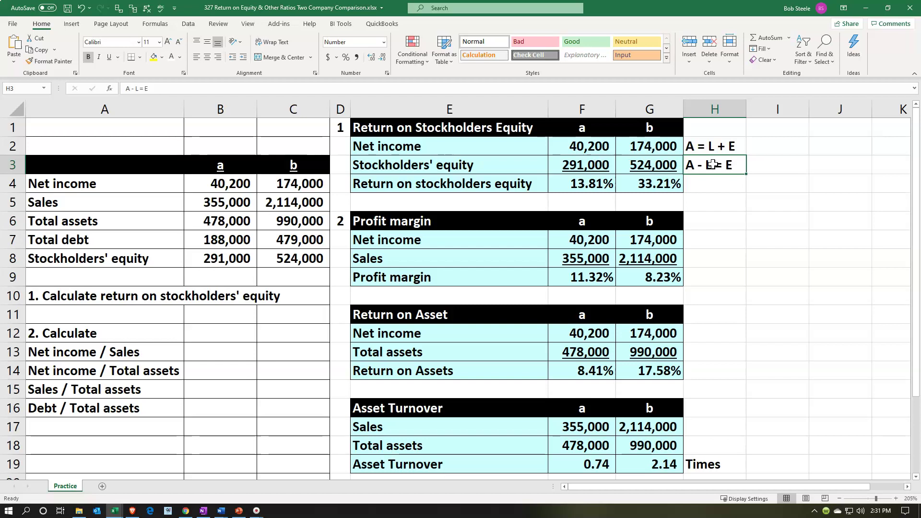
click(707, 183)
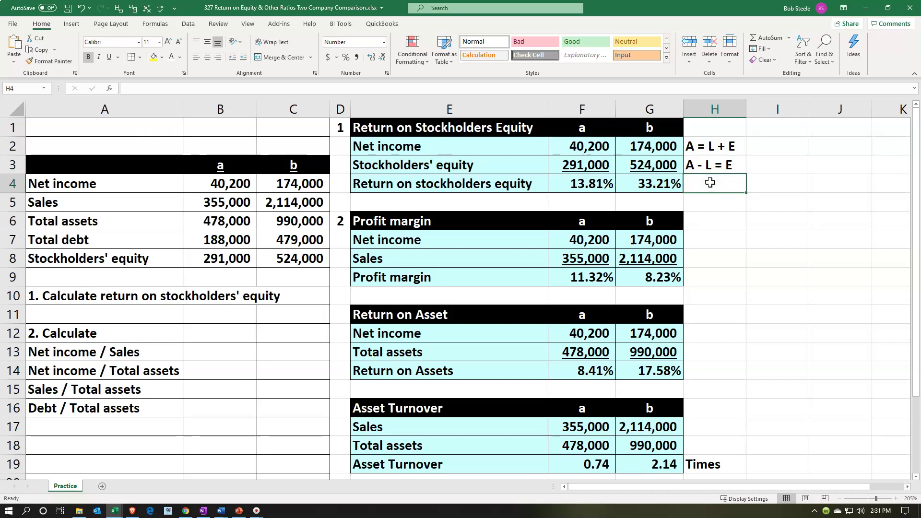